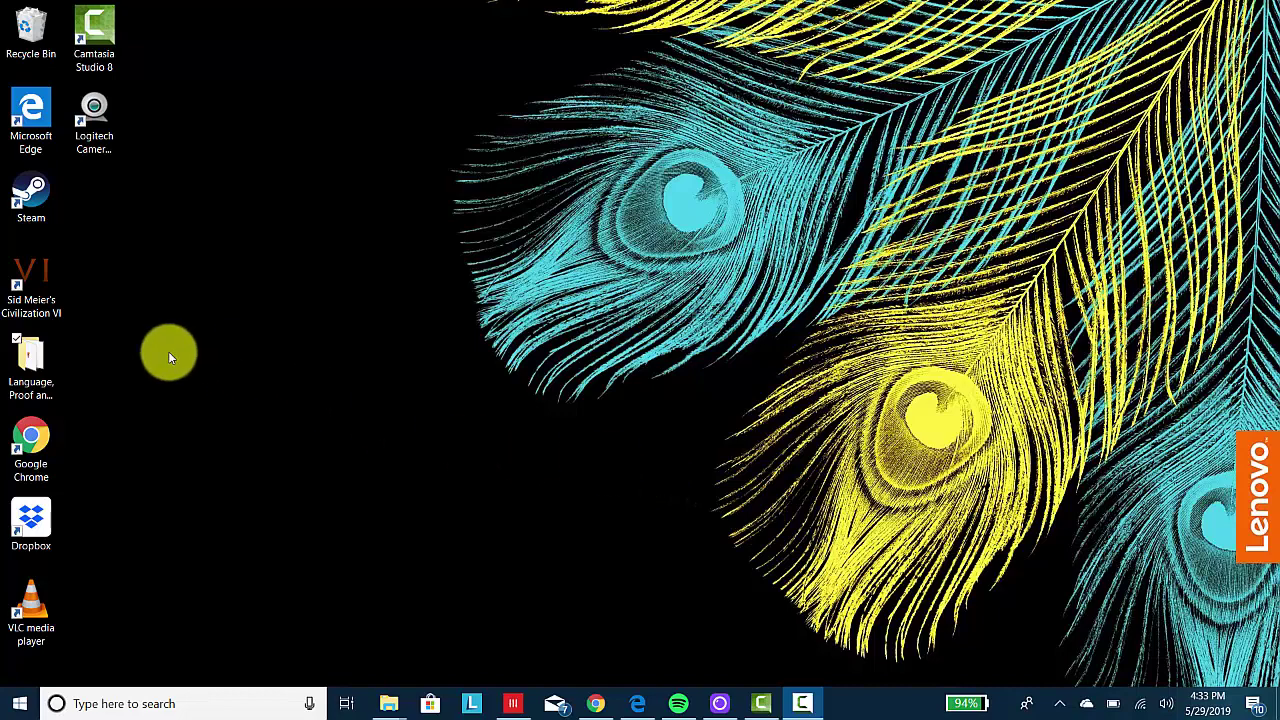
Open the Language, Proof and Logic folder in File Explorer to find the Tarski's World shortcut
click(38, 358)
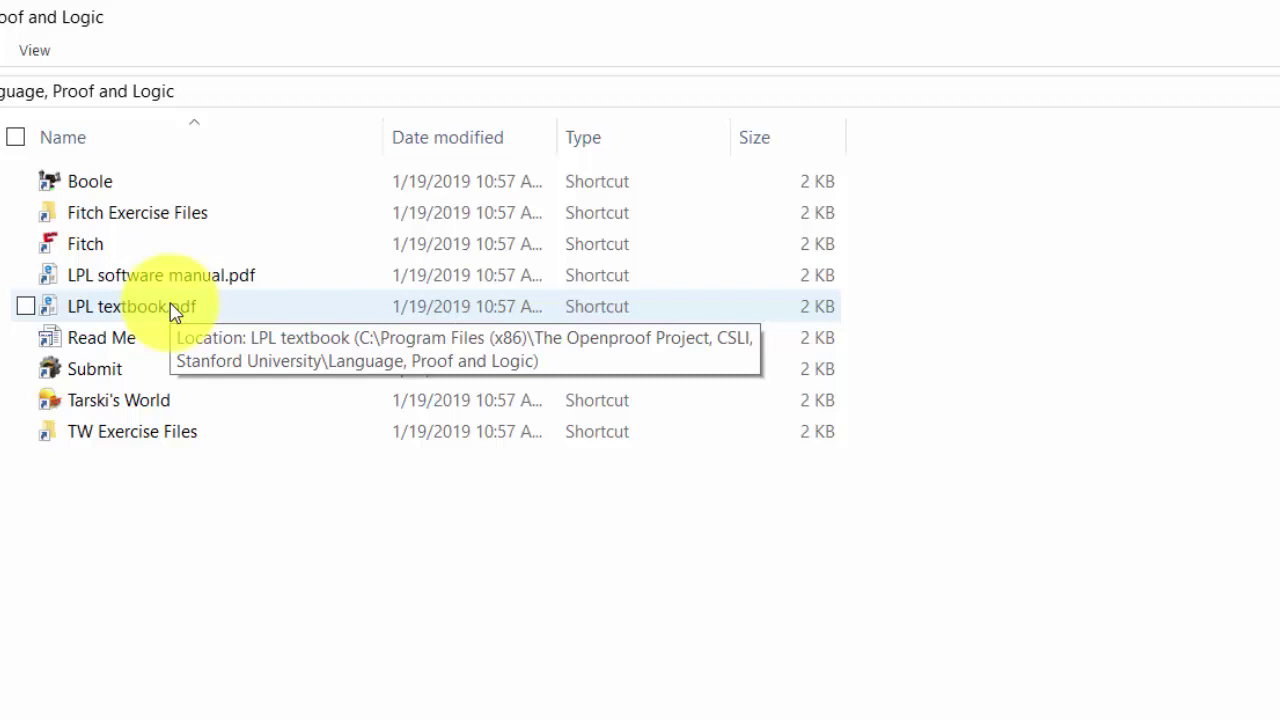
Launch Tarski's World maximized, rotate the world view both ways, and toggle 2-D/3-D
double_click(110, 402)
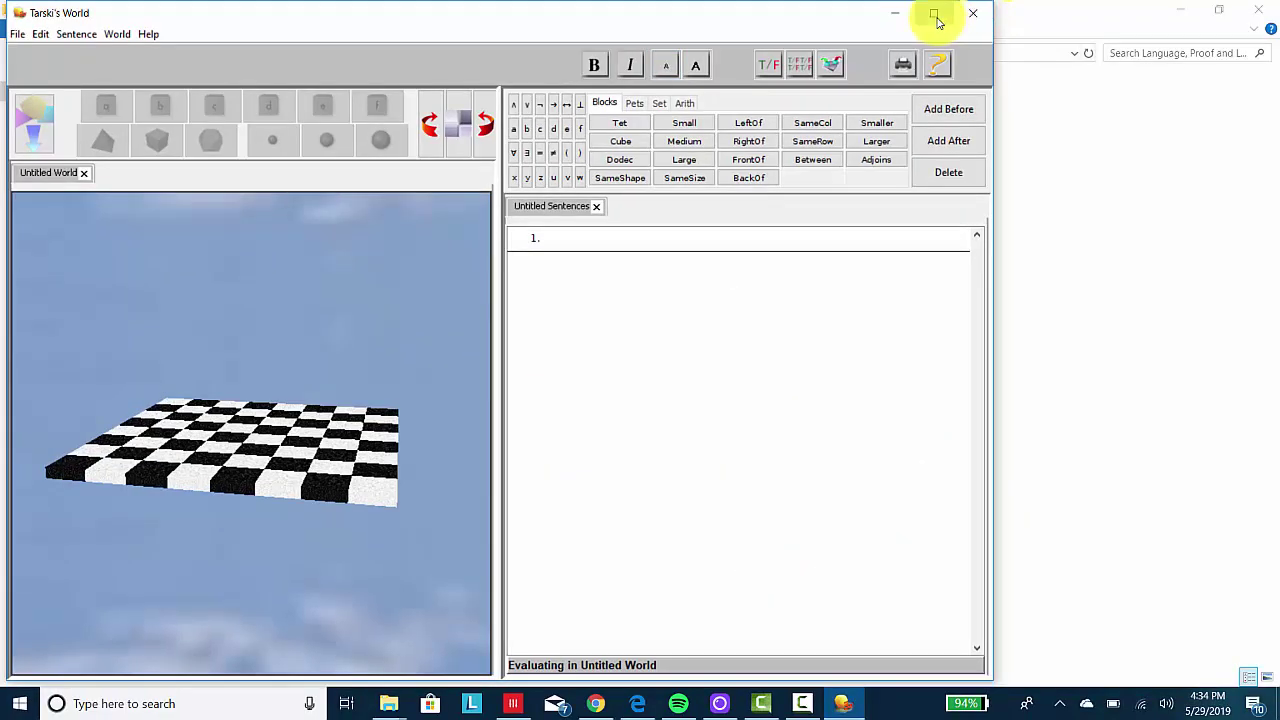
click(937, 16)
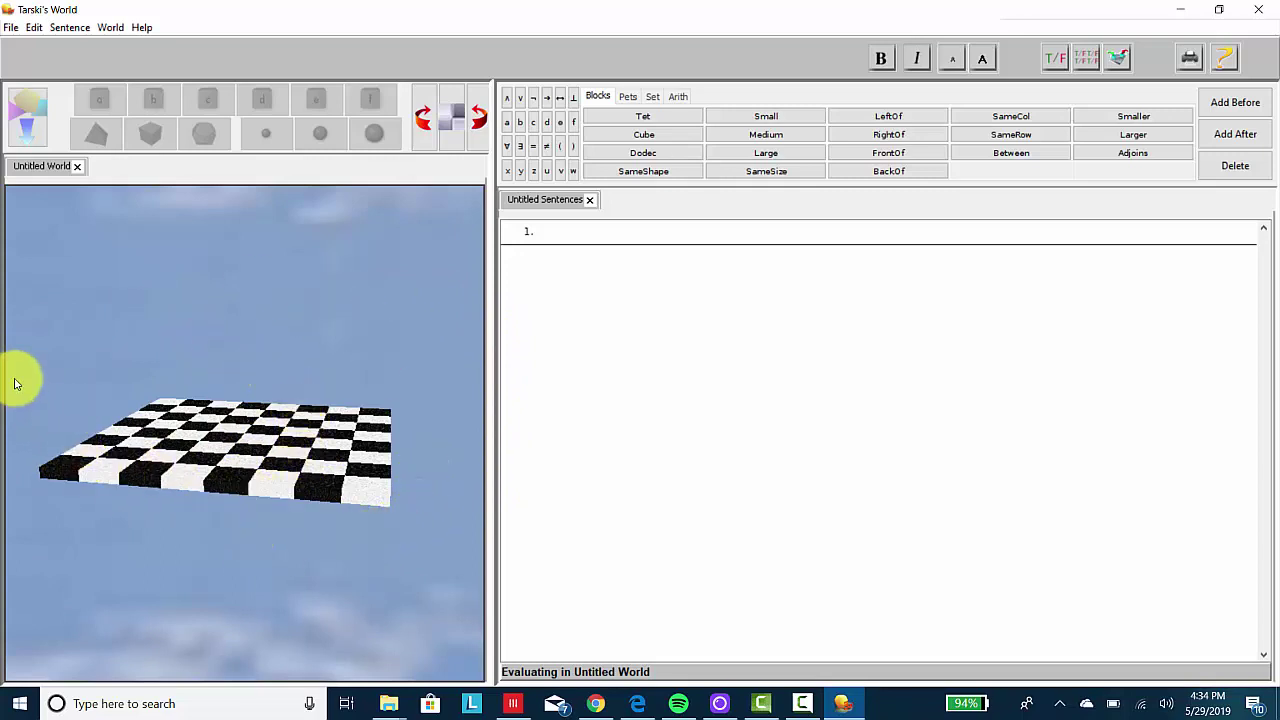
click(422, 119)
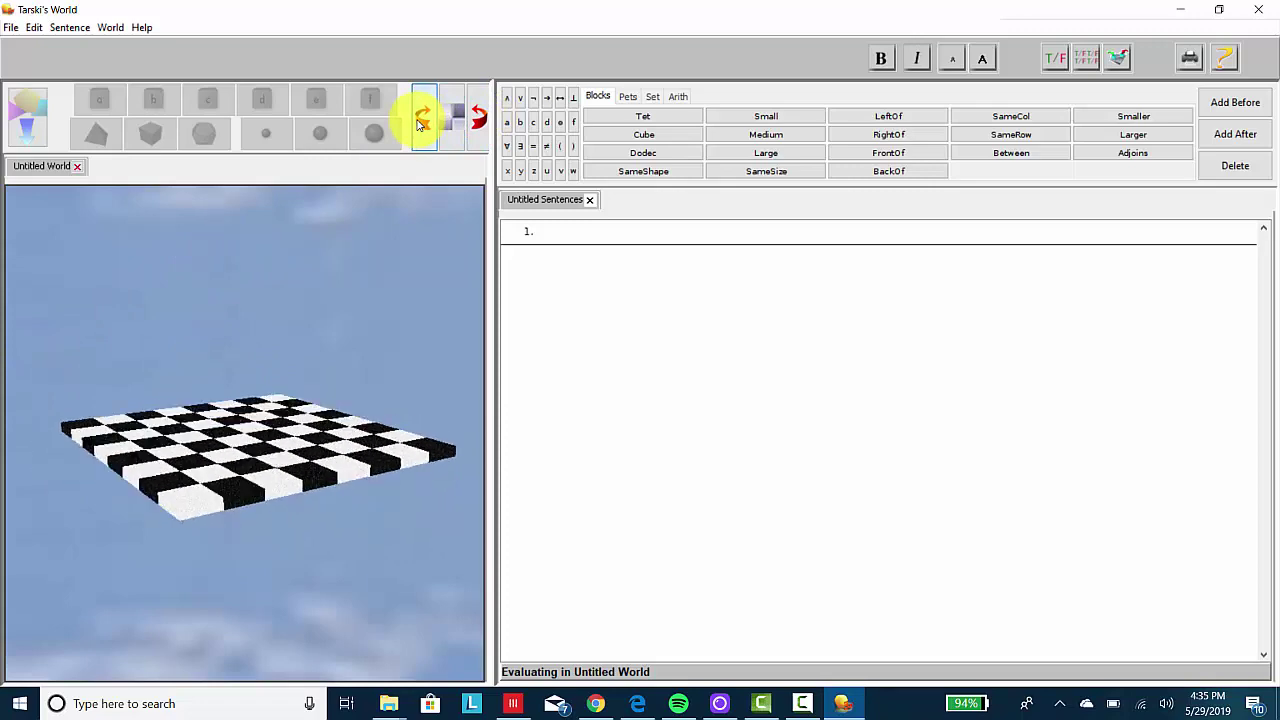
click(477, 121)
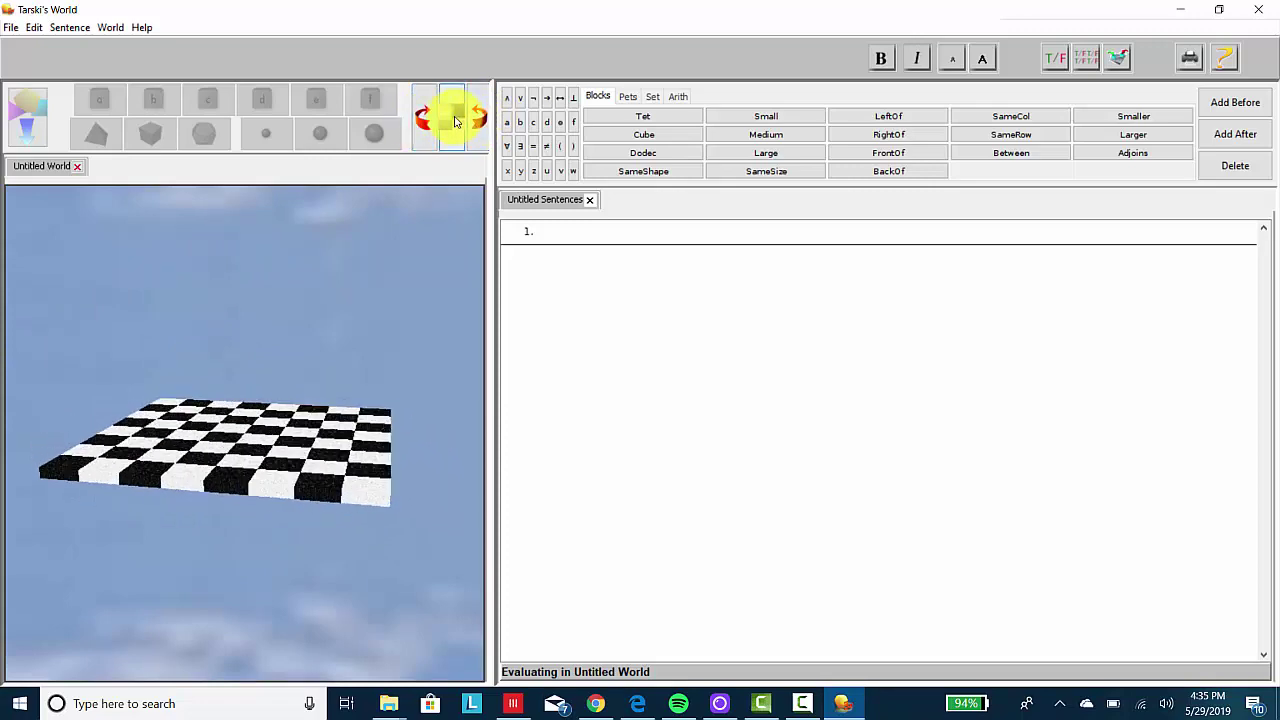
click(454, 121)
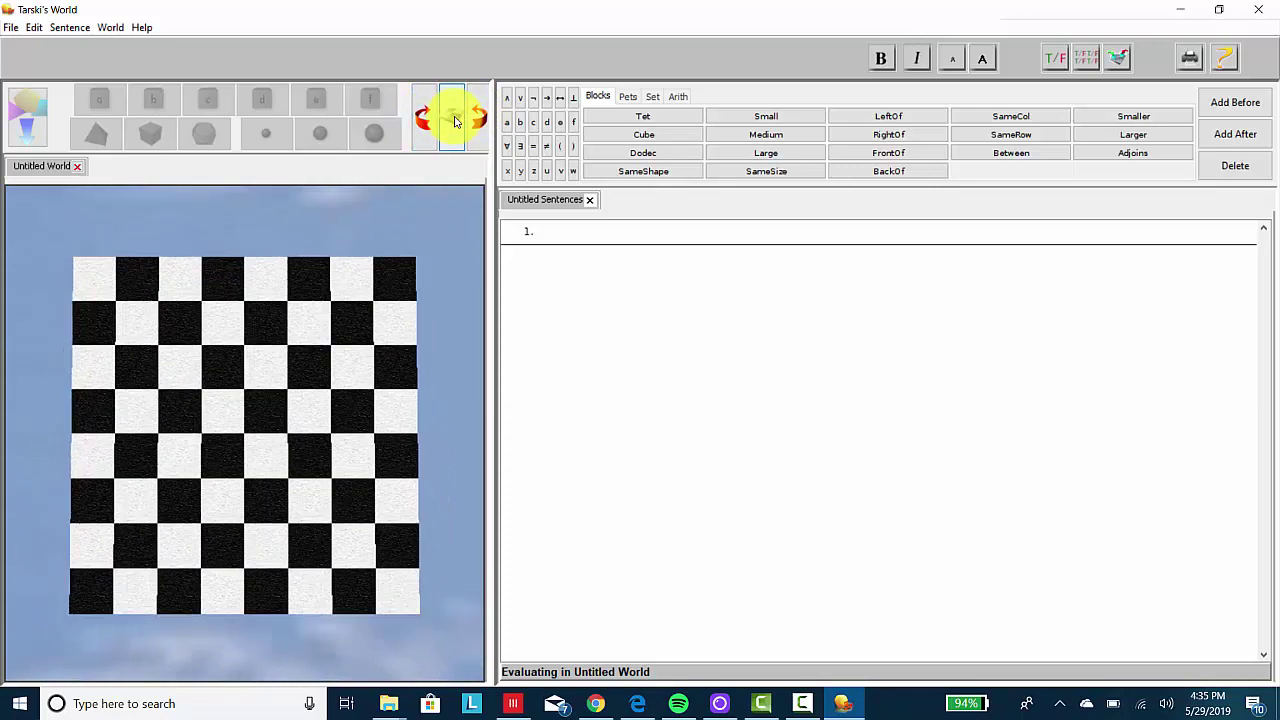
click(454, 121)
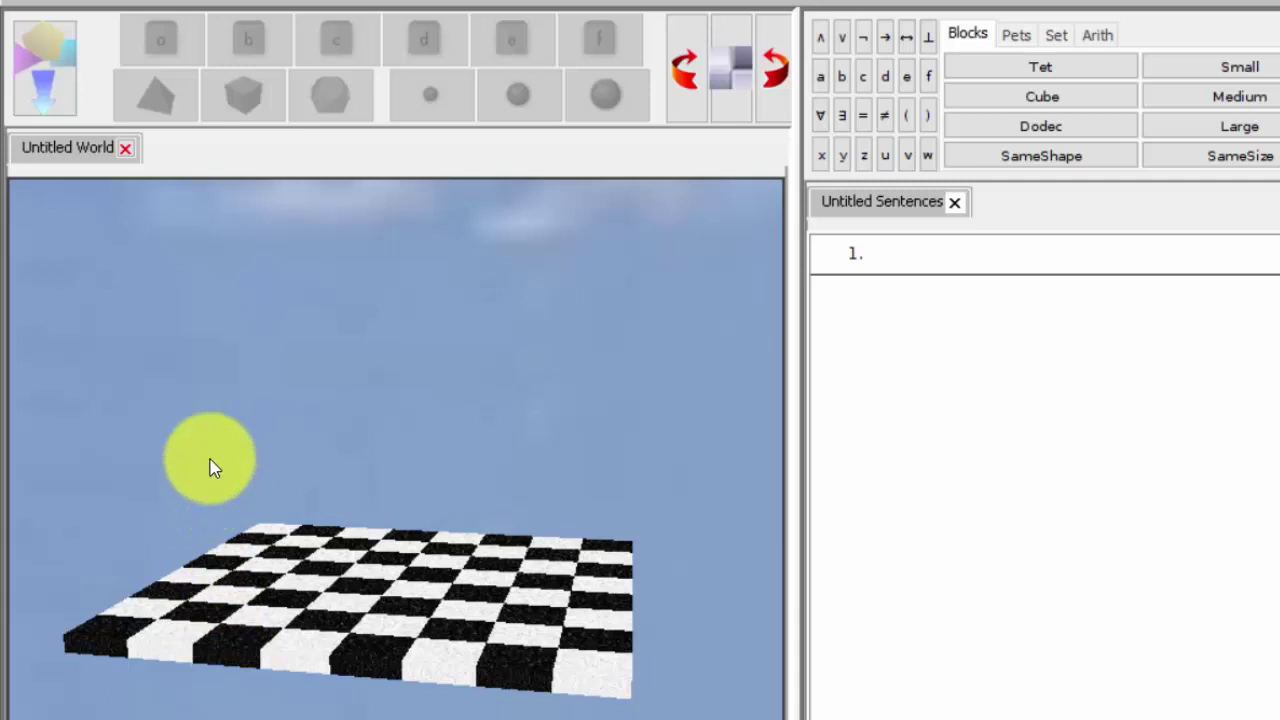
Add three new blocks and move two of the cubes further back on the board
click(49, 68)
click(49, 67)
click(49, 67)
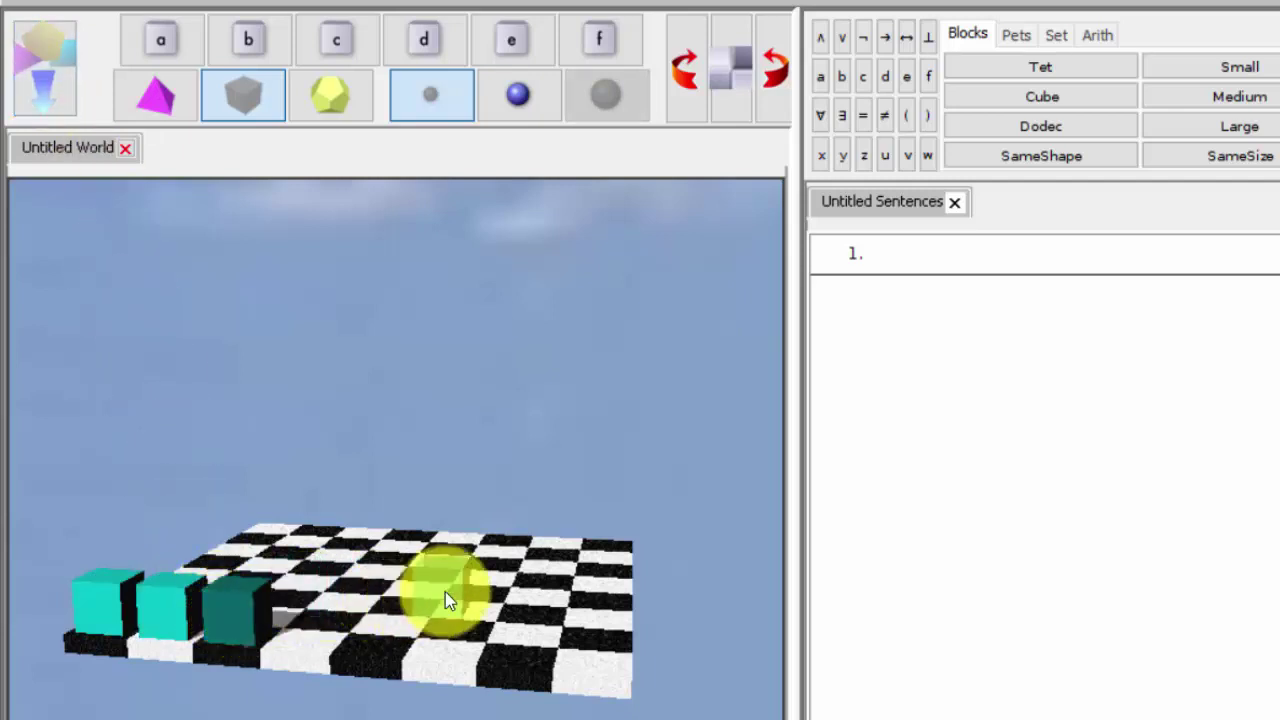
drag(235, 605, 465, 578)
click(177, 593)
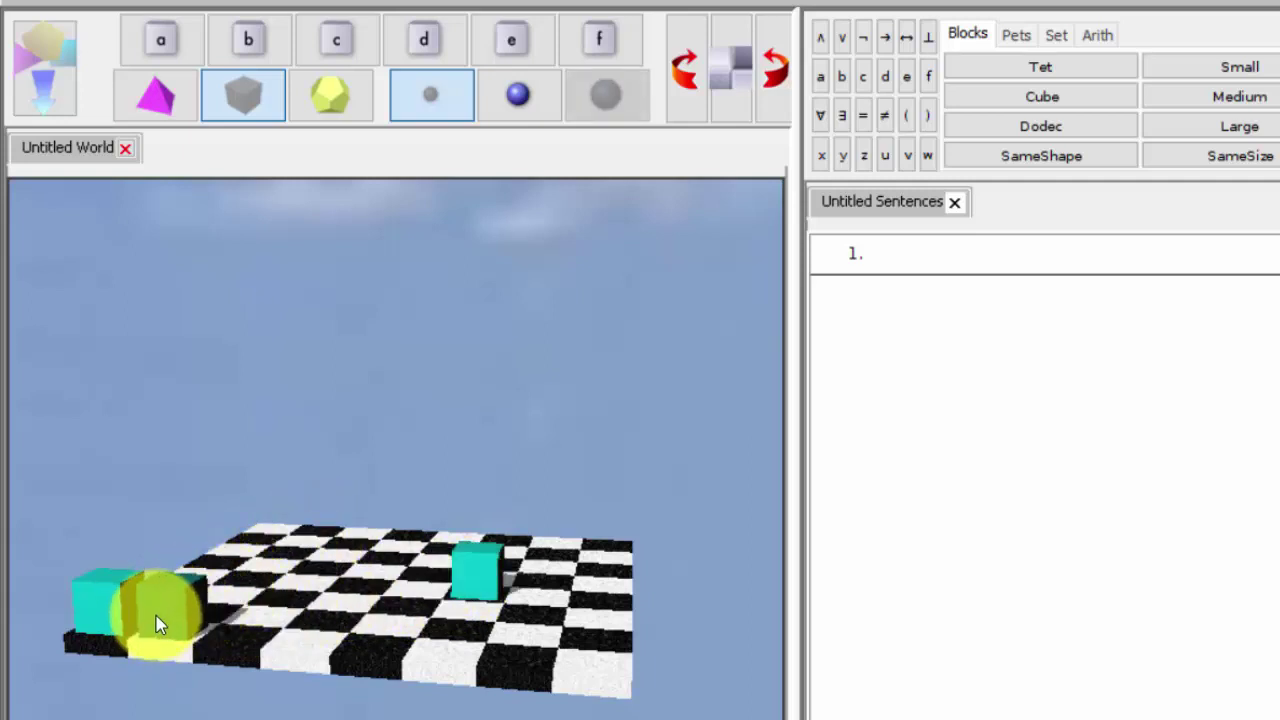
drag(280, 560, 270, 553)
Make the front-left block a medium tetrahedron and the right block a dodecahedron
click(116, 606)
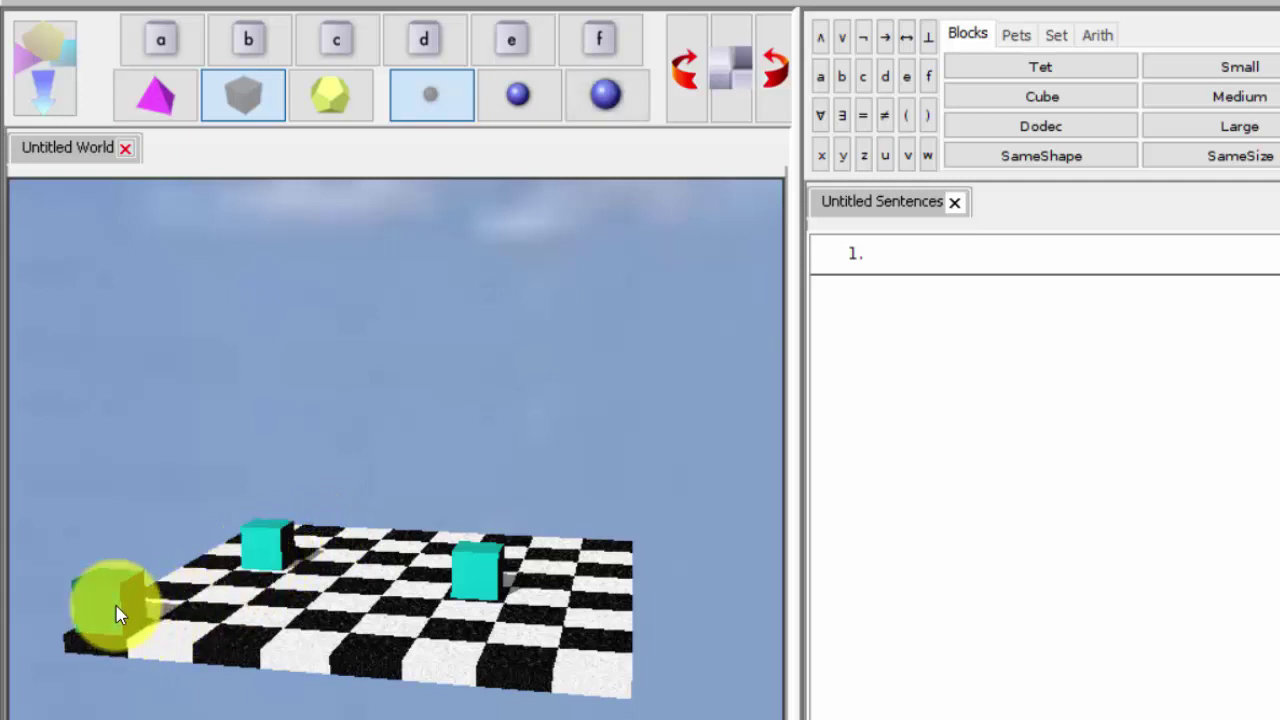
click(147, 102)
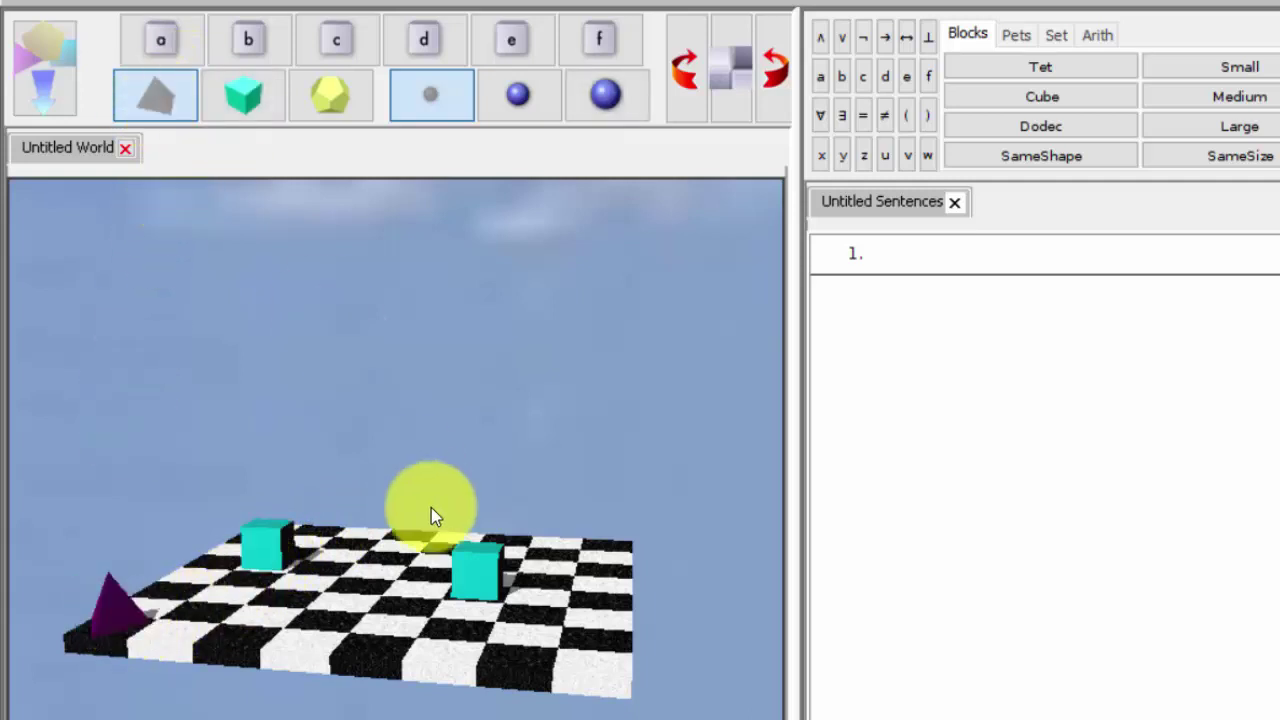
click(474, 562)
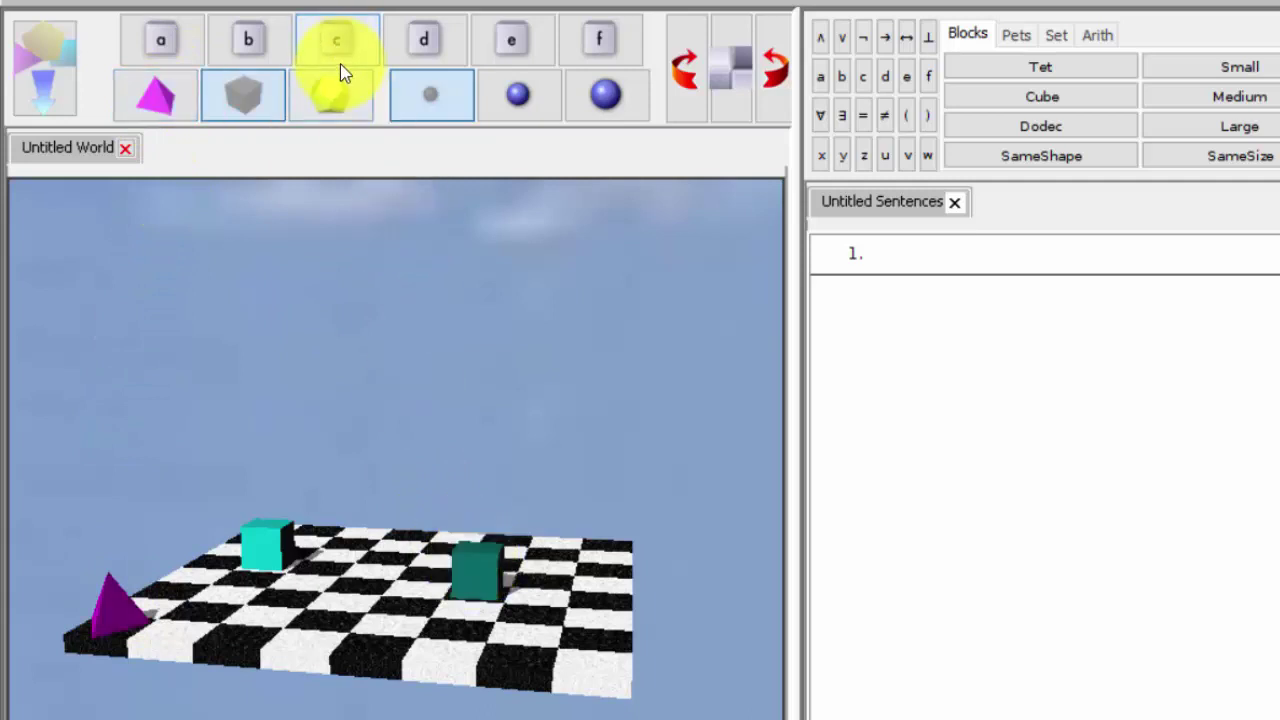
click(336, 99)
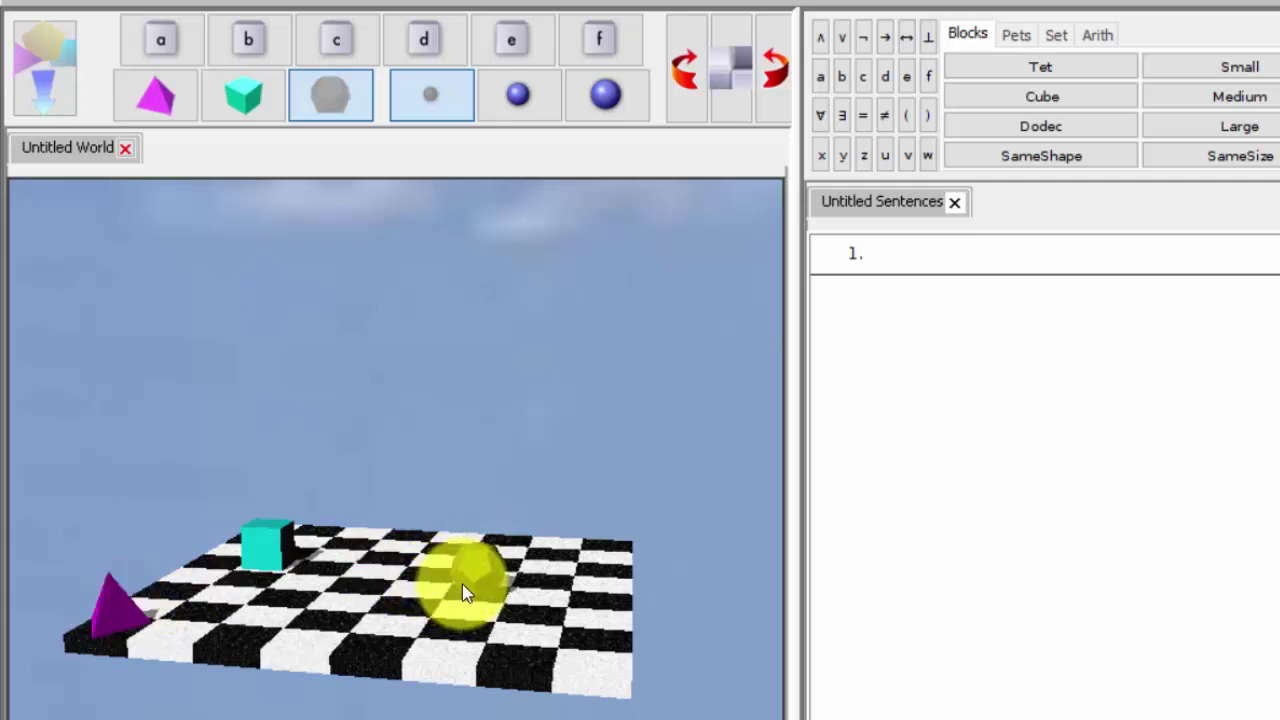
click(105, 619)
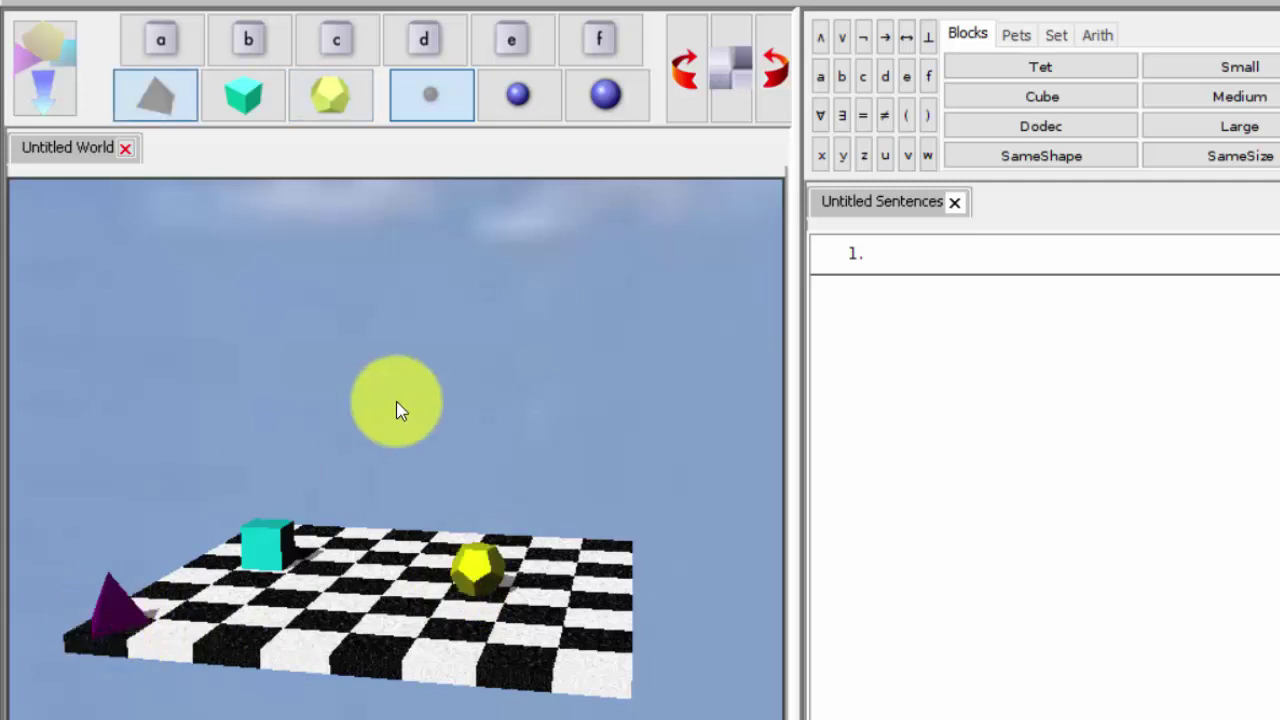
click(524, 93)
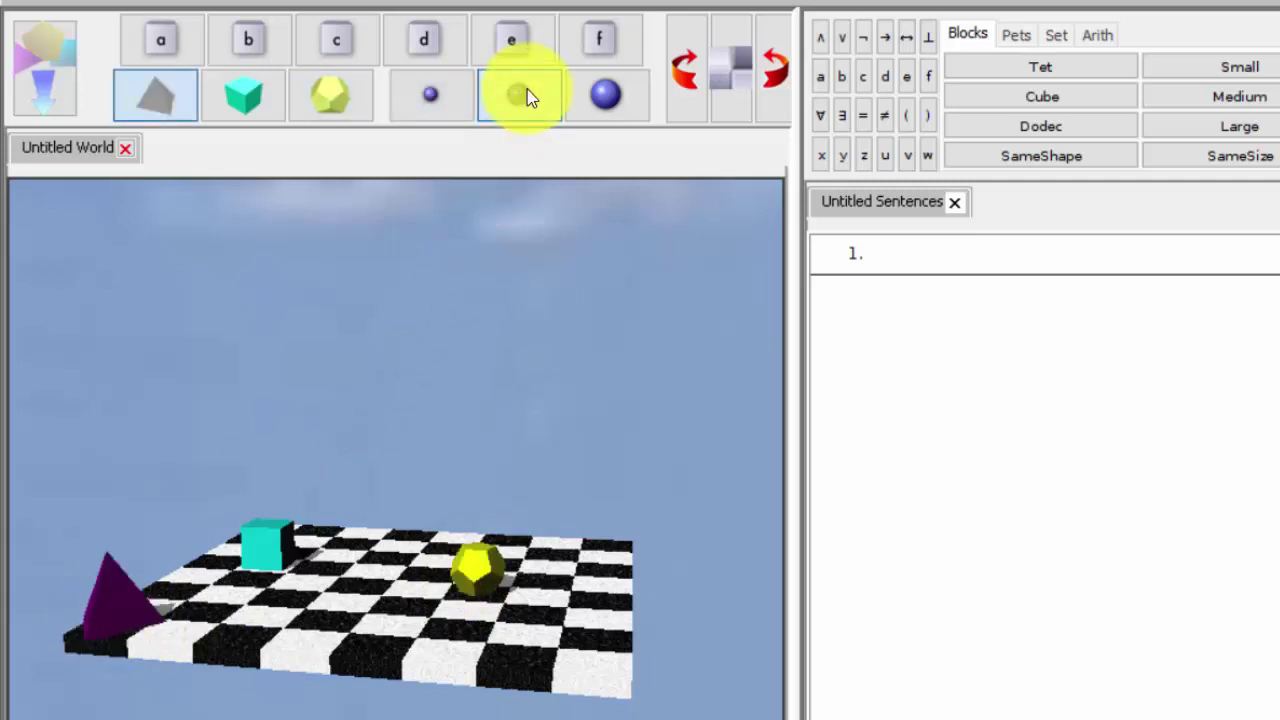
click(285, 545)
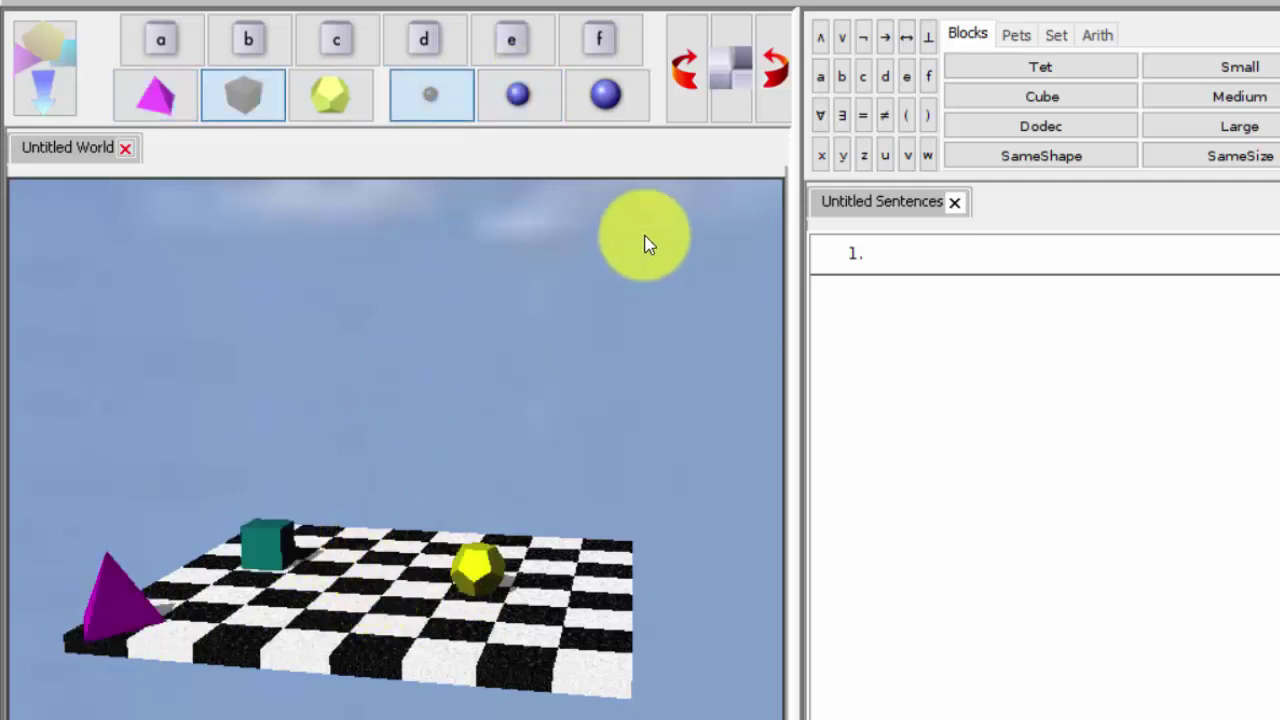
click(608, 98)
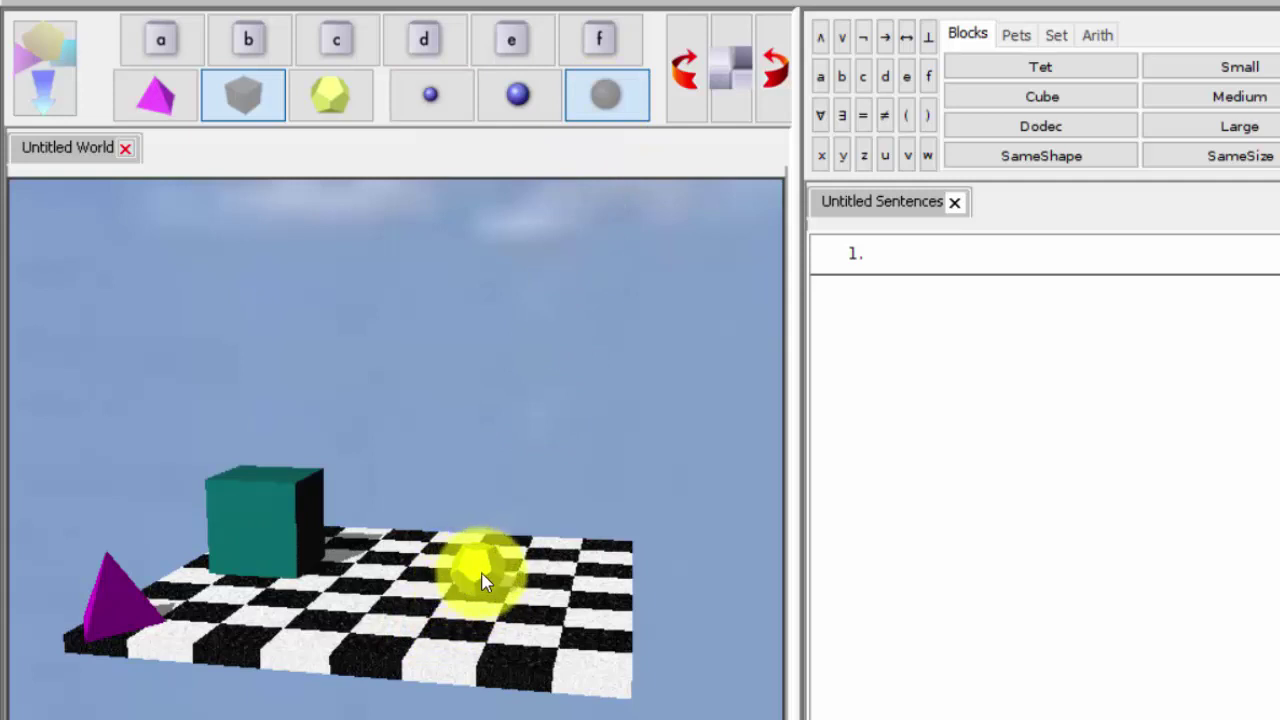
click(128, 598)
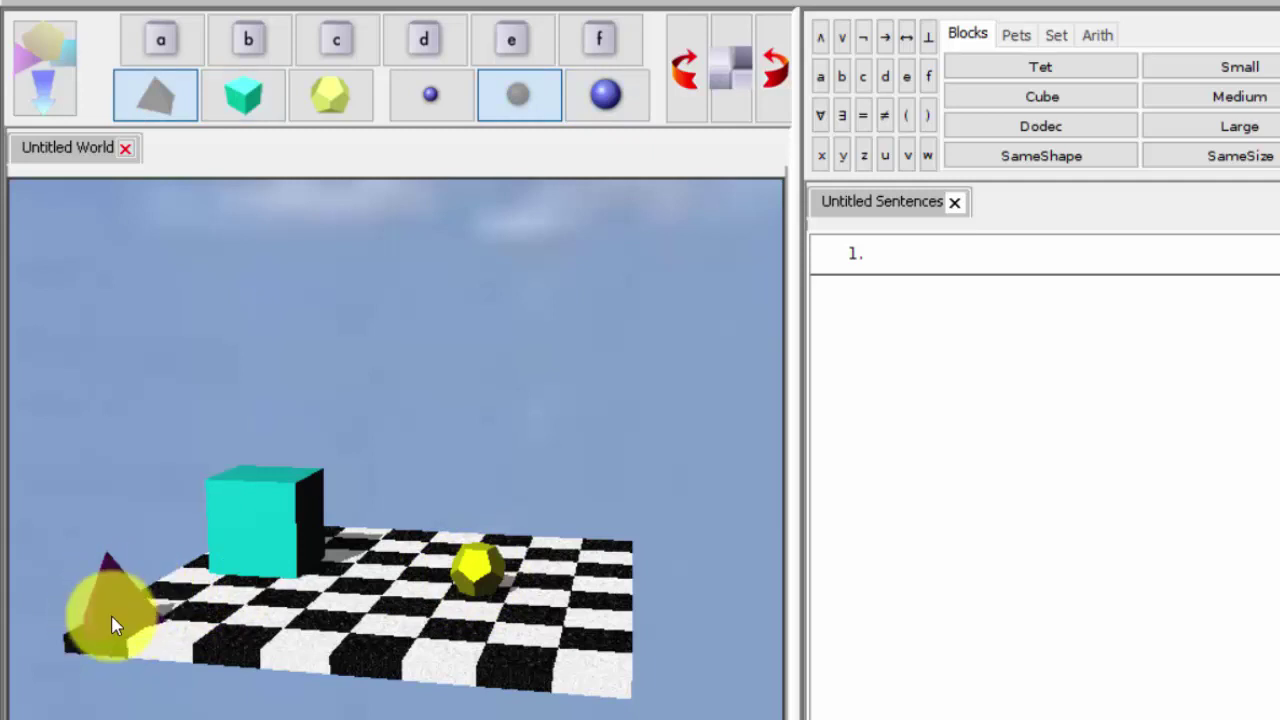
click(265, 532)
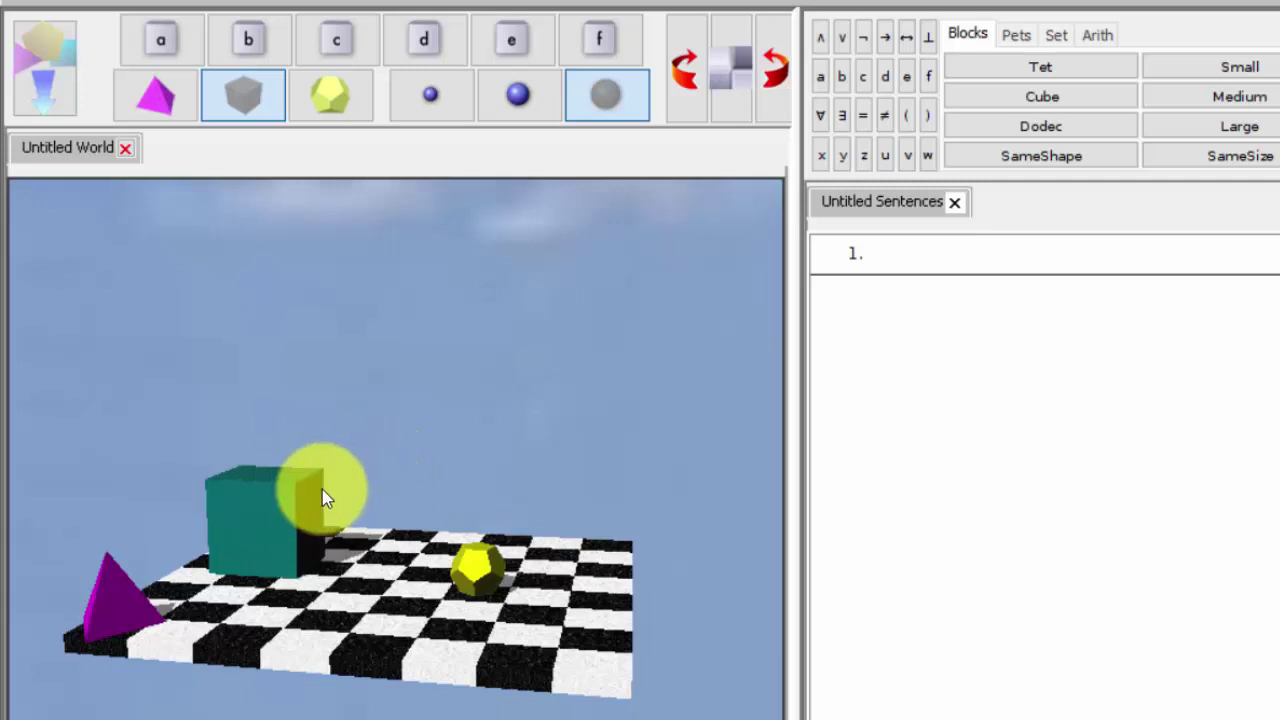
click(514, 95)
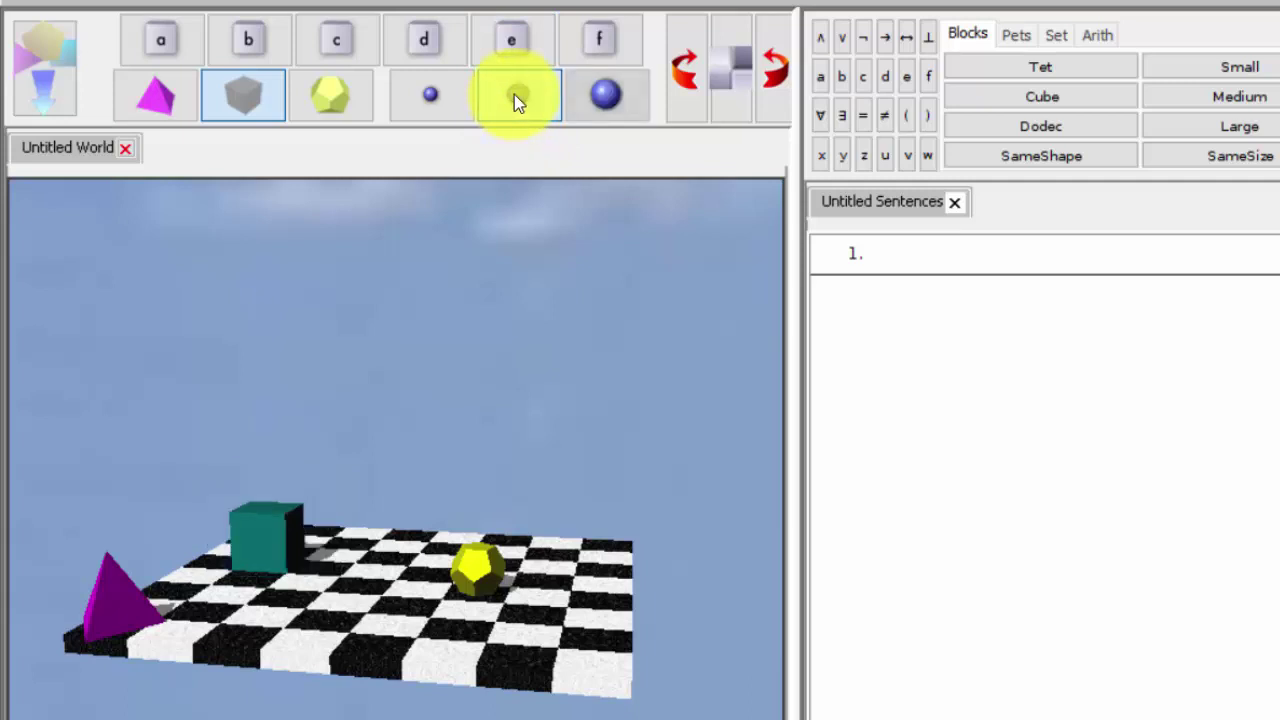
click(437, 97)
click(515, 94)
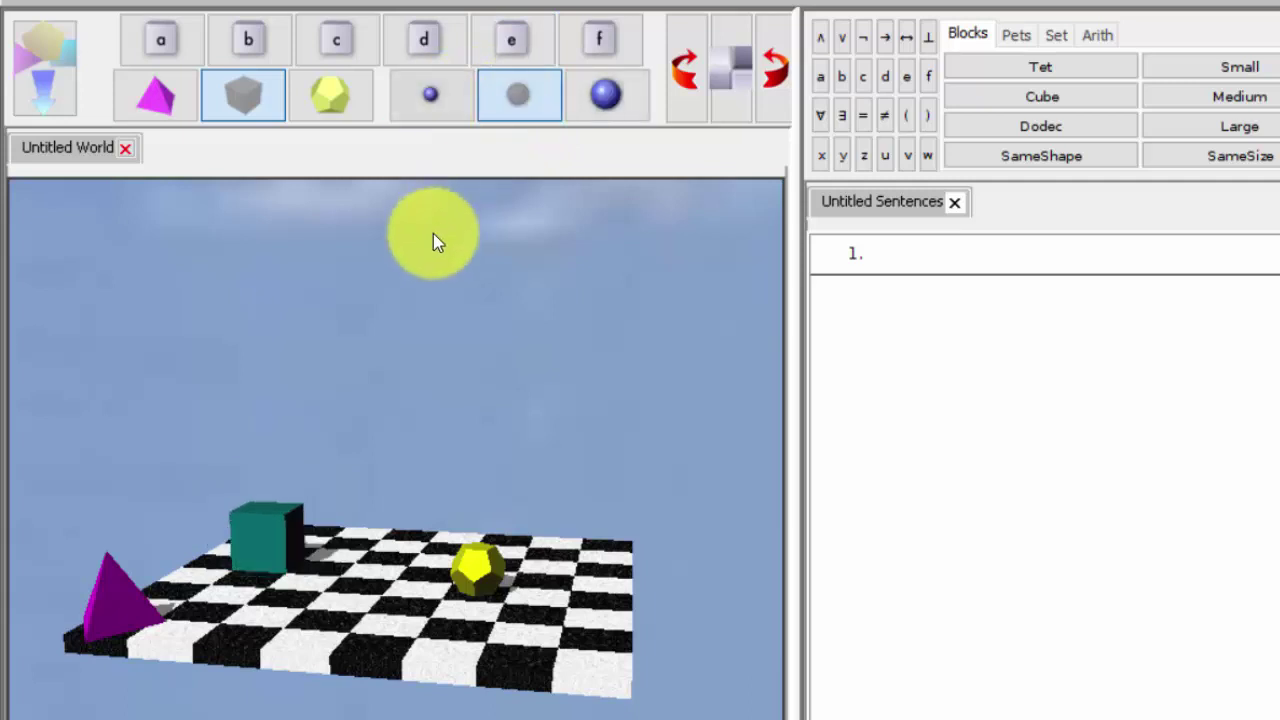
click(605, 92)
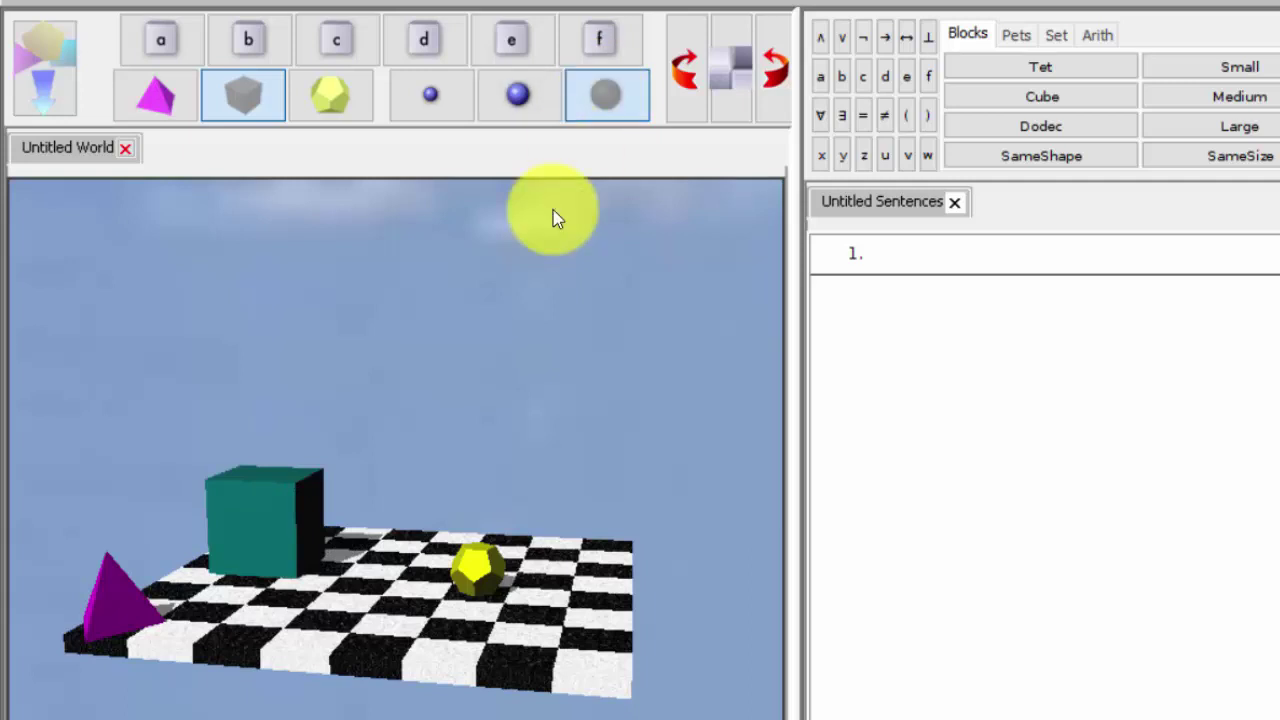
Give the tetrahedron both names a and b
click(127, 597)
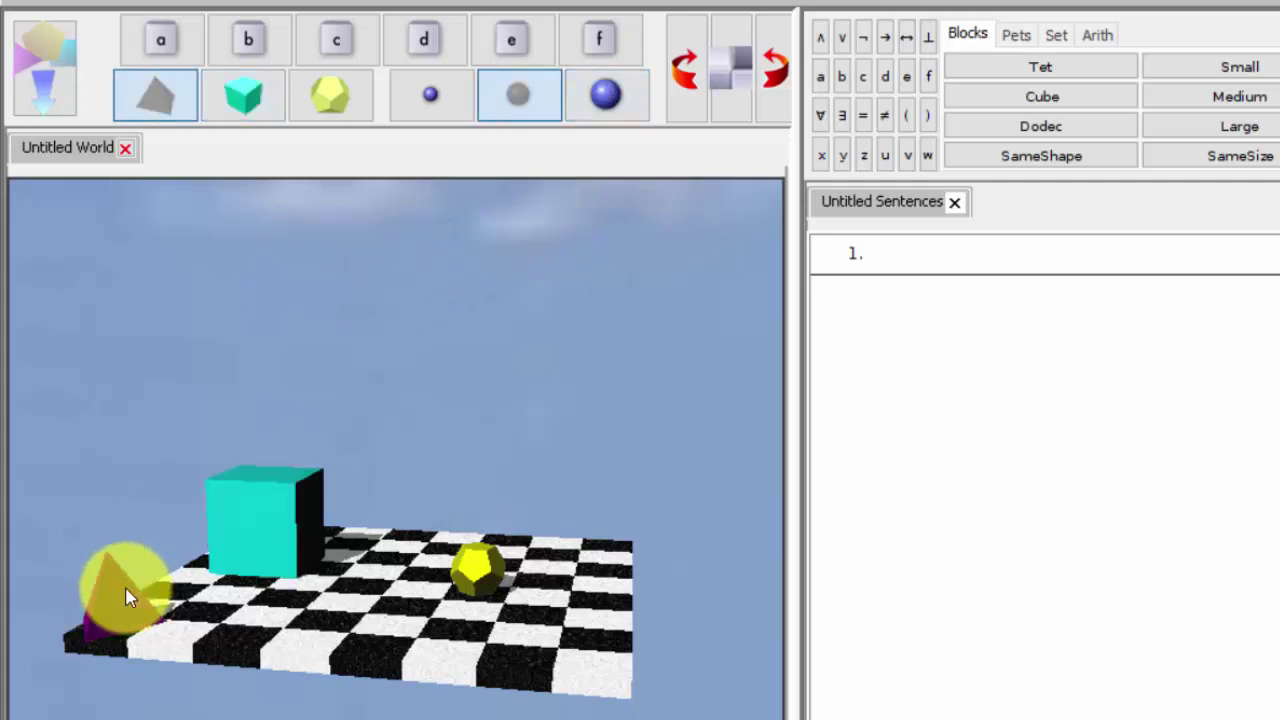
click(158, 42)
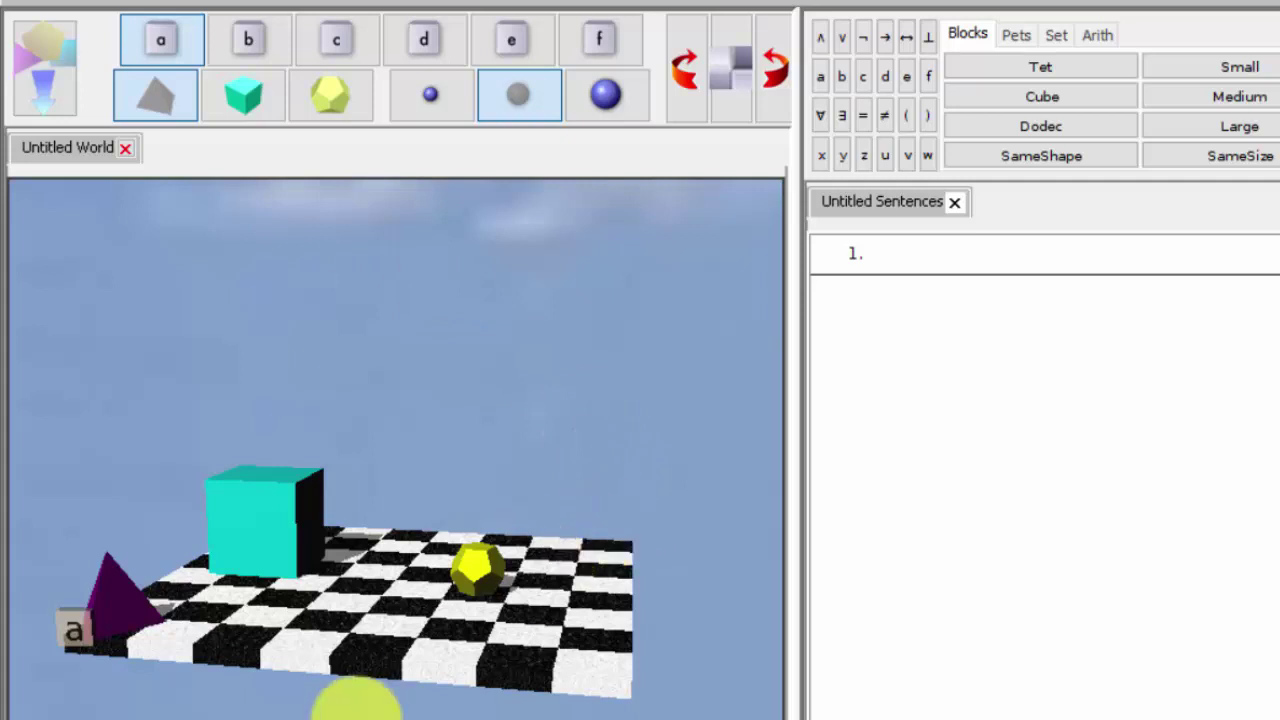
click(266, 557)
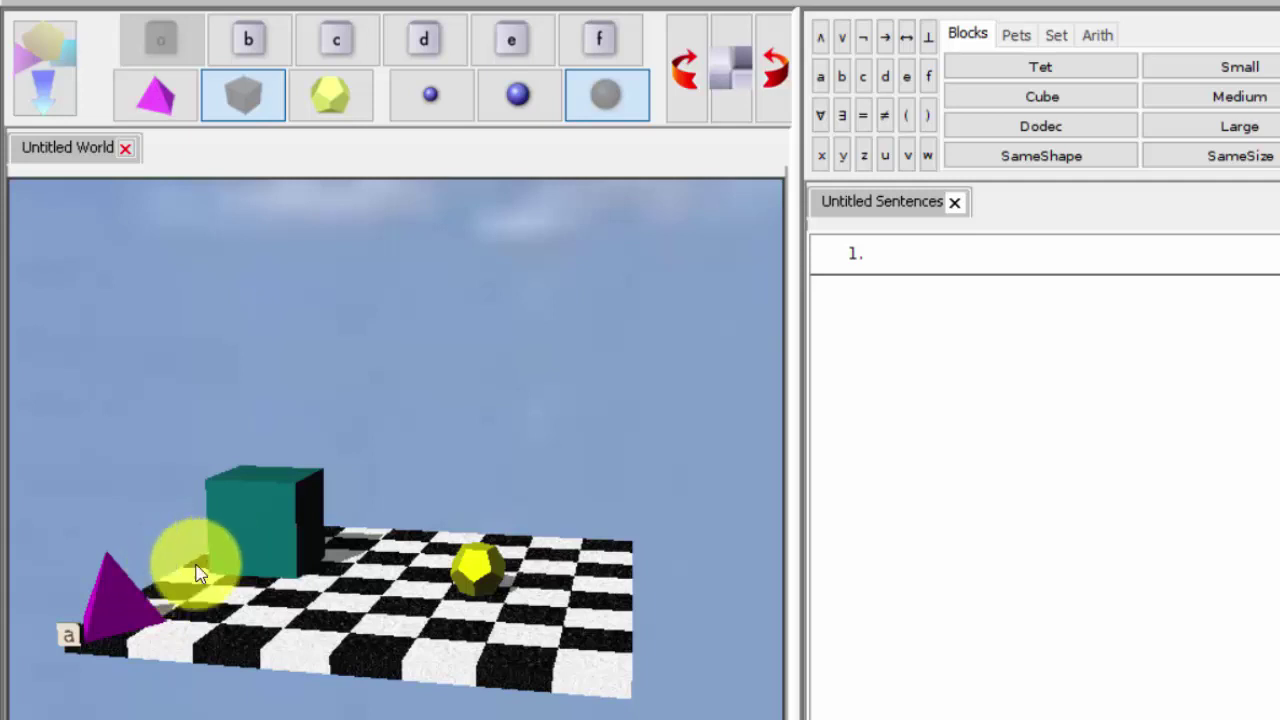
click(123, 592)
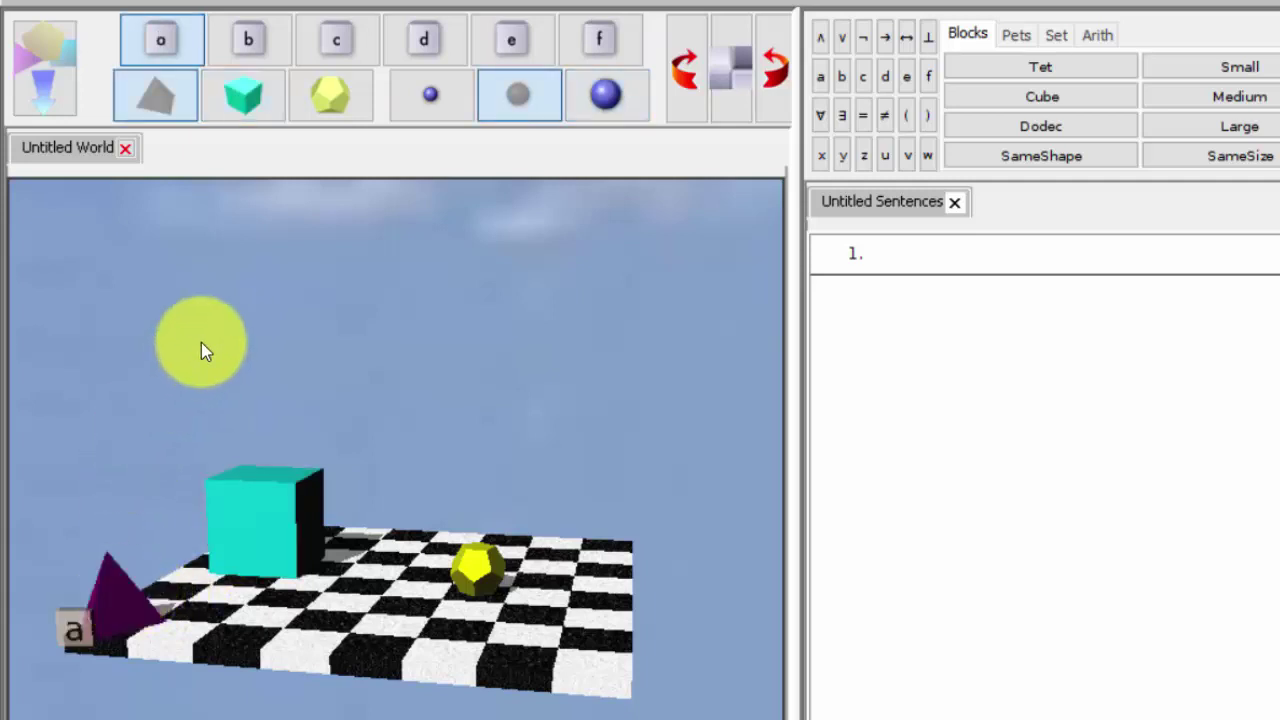
click(254, 39)
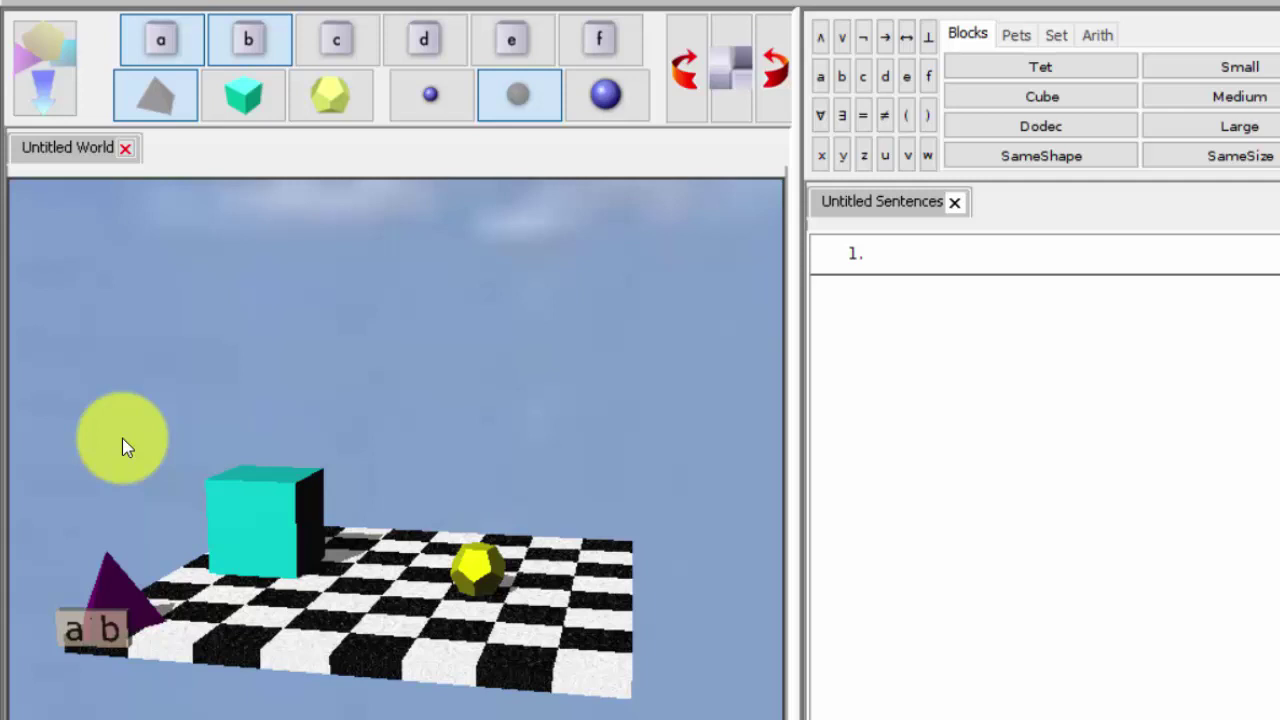
Name the cube c and the small dodecahedron f
click(254, 522)
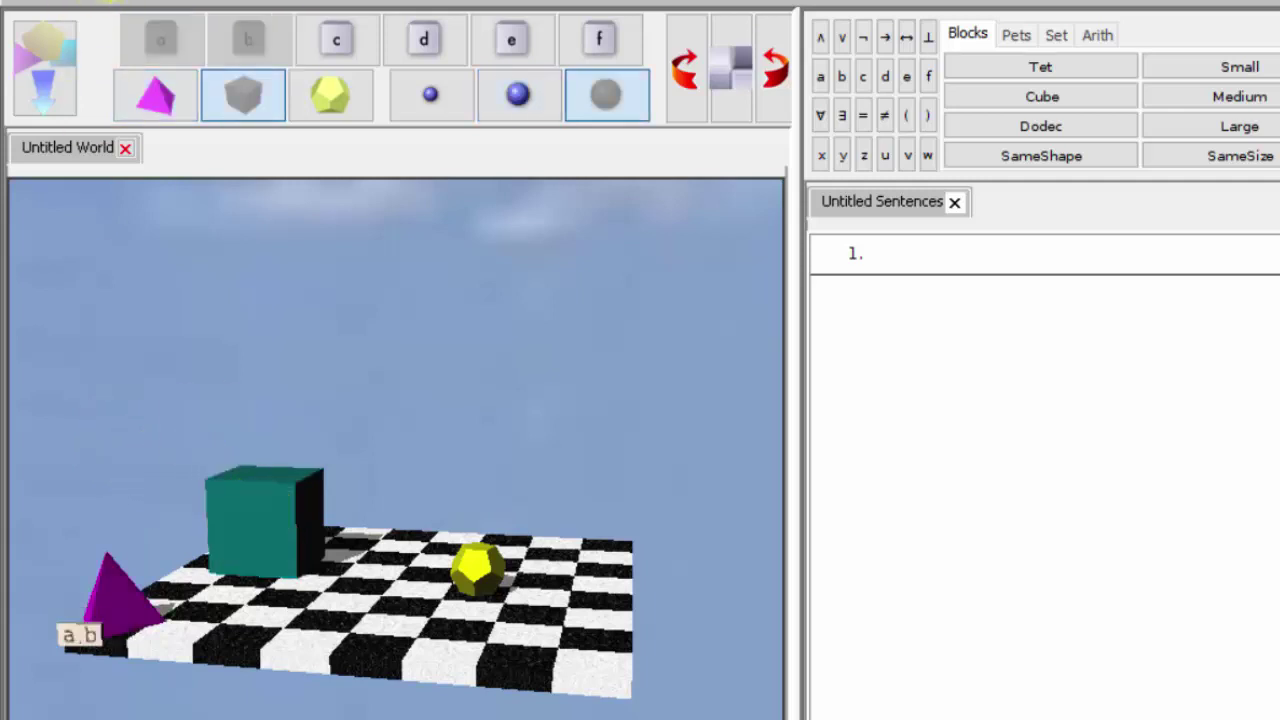
click(340, 38)
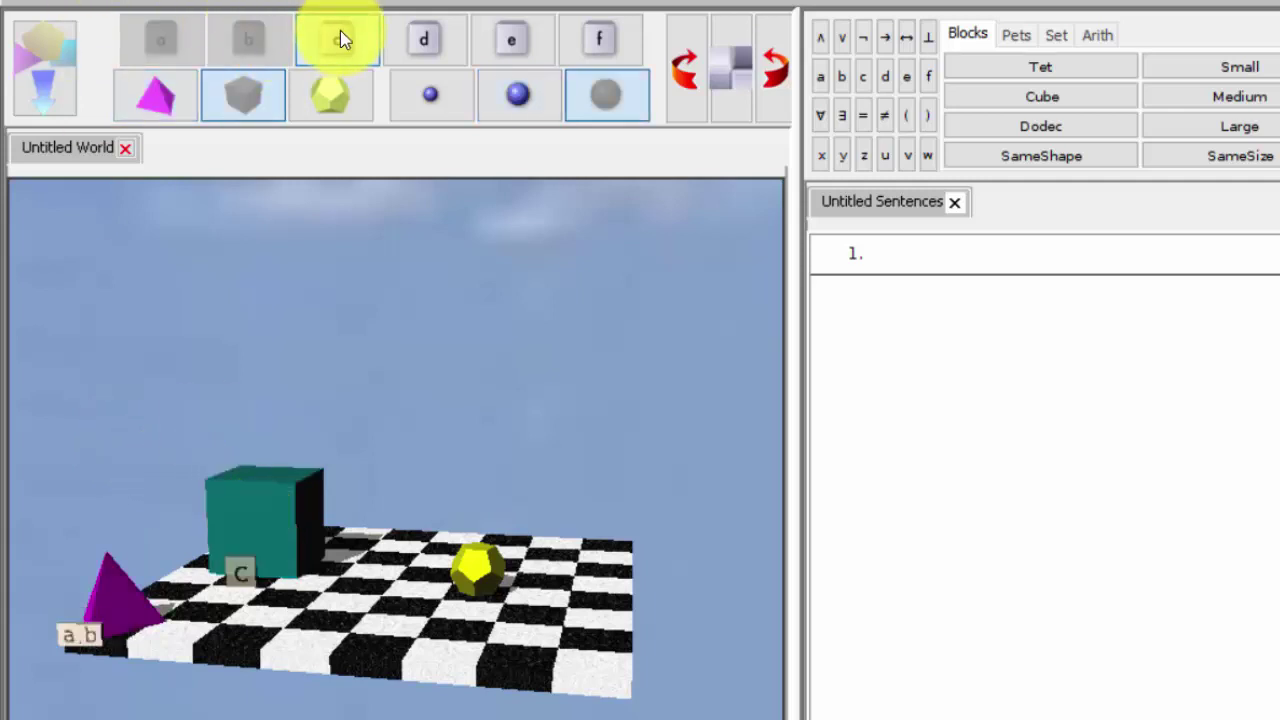
click(488, 566)
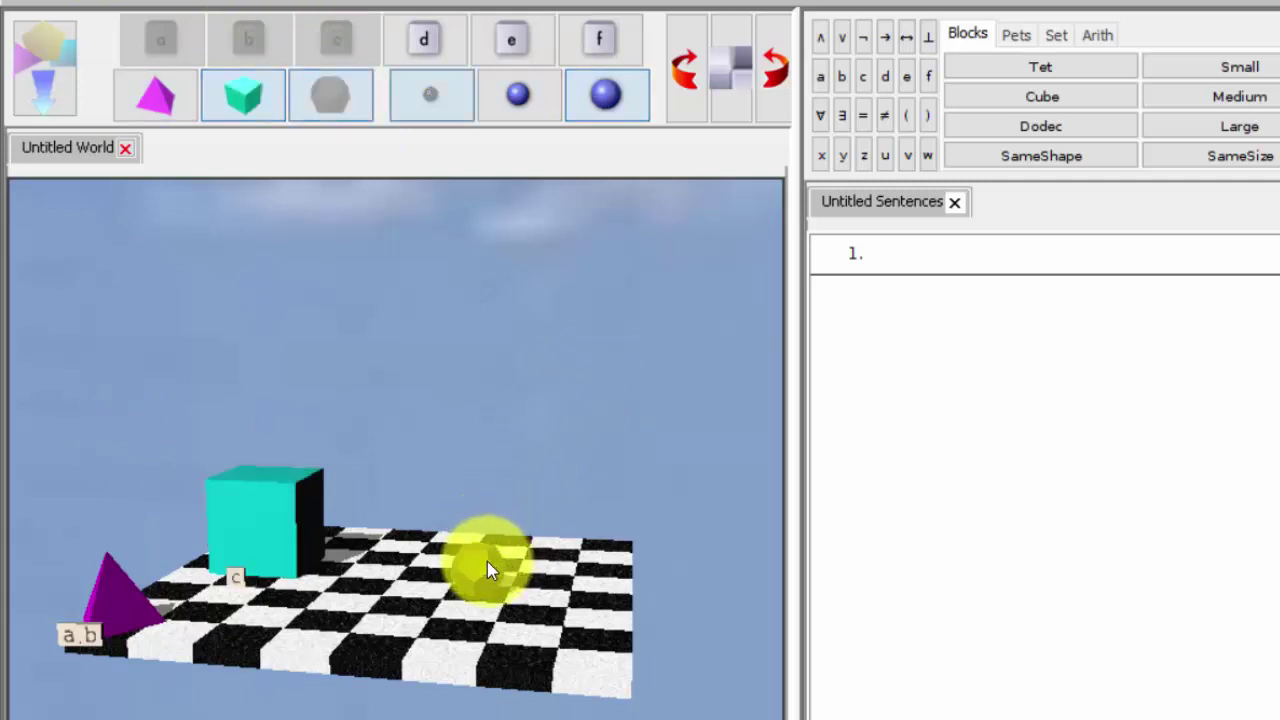
click(599, 40)
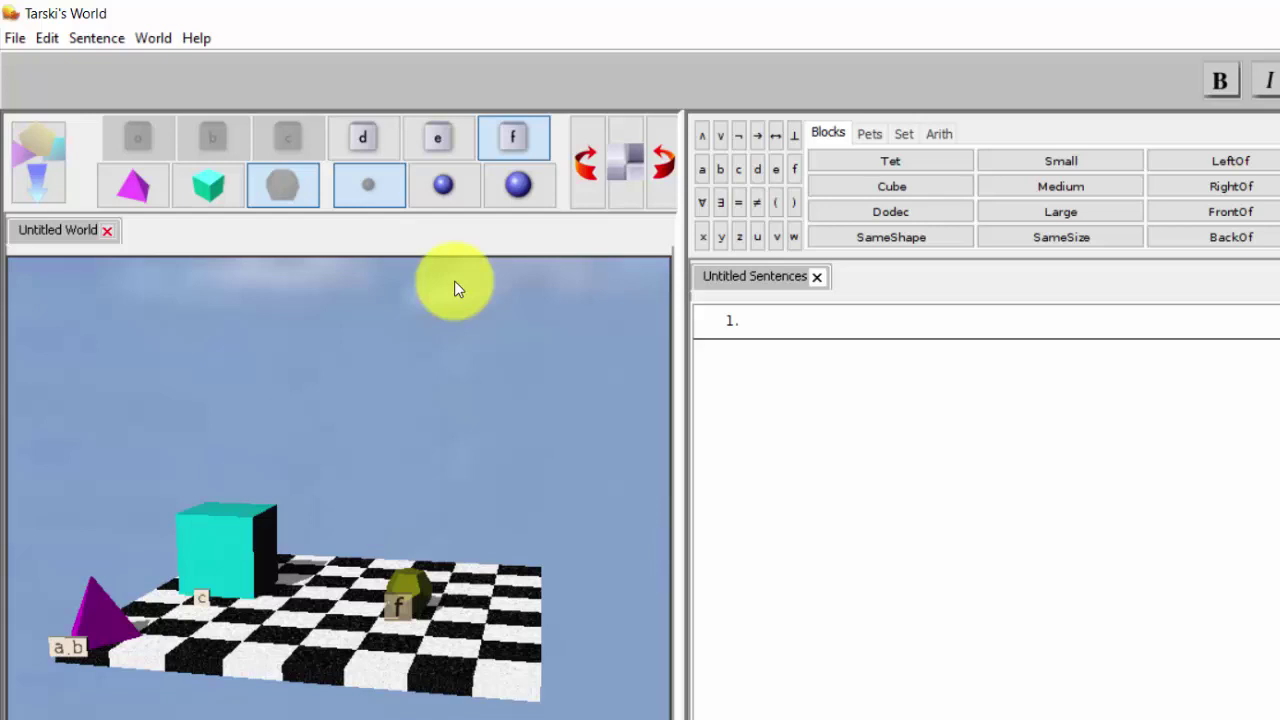
Open Ackermann's World from Desktop > Language, Proof and Logic > TW Exercise Files
click(14, 40)
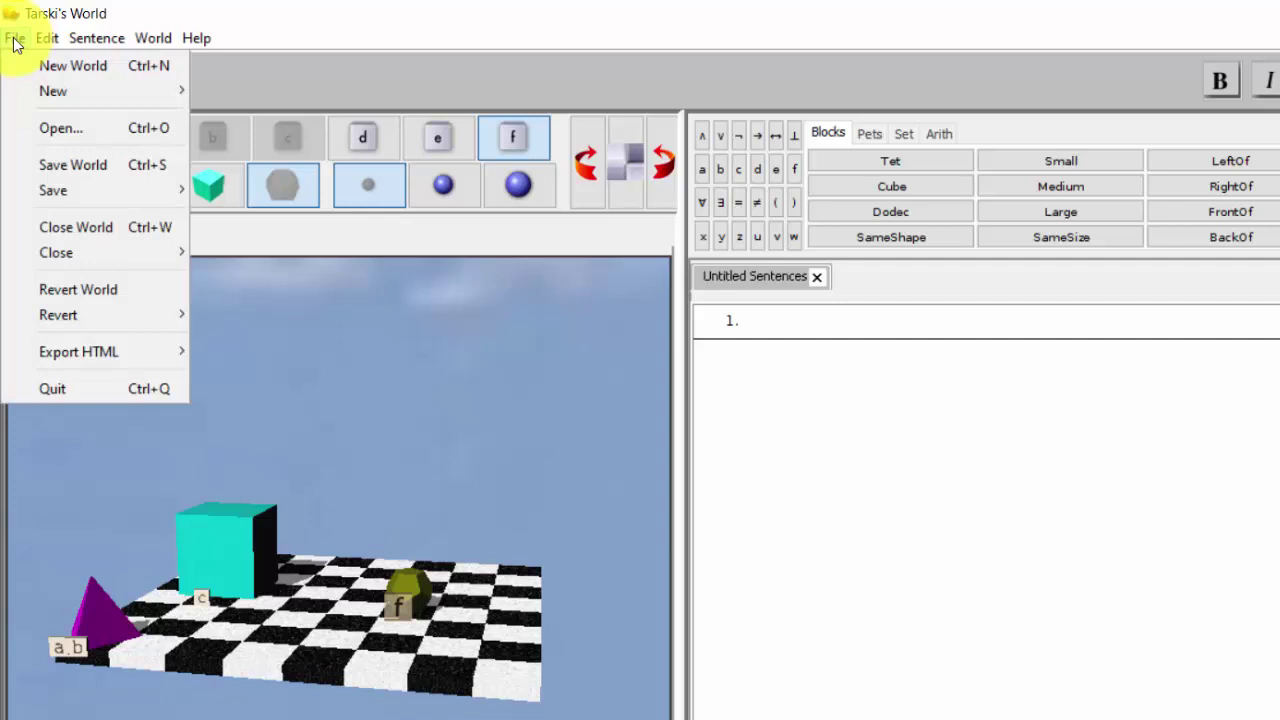
click(60, 128)
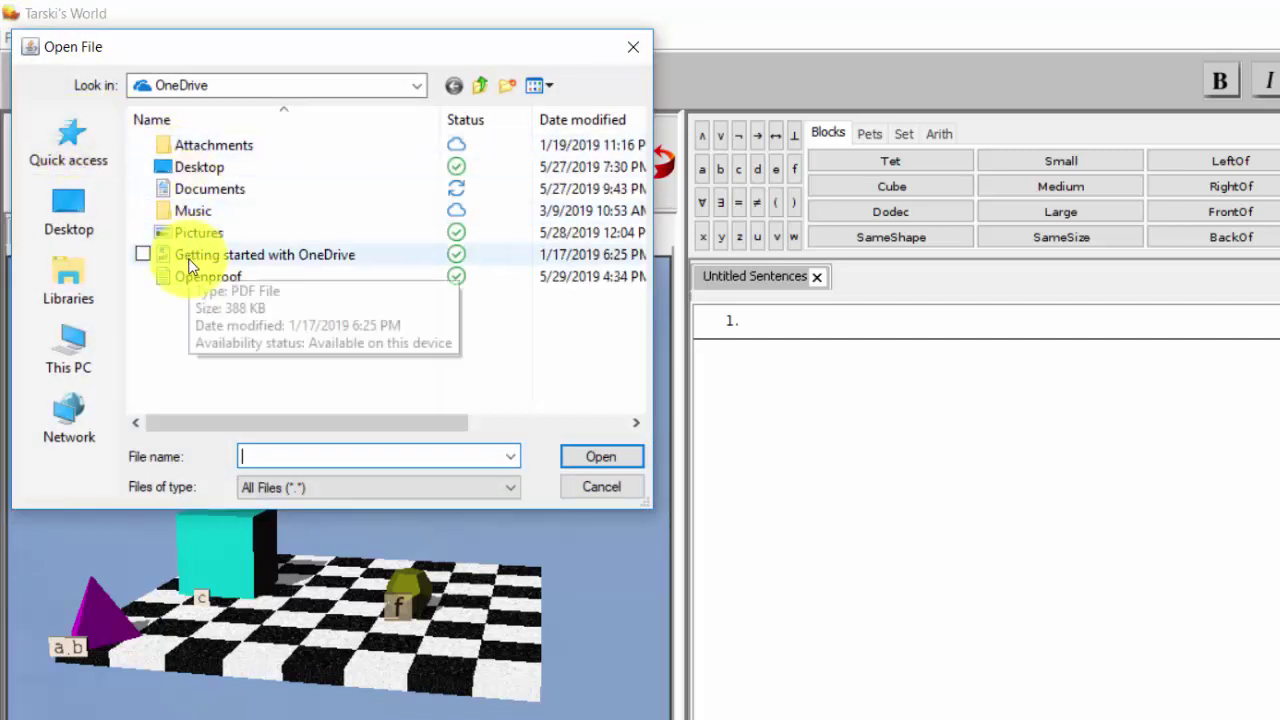
click(82, 226)
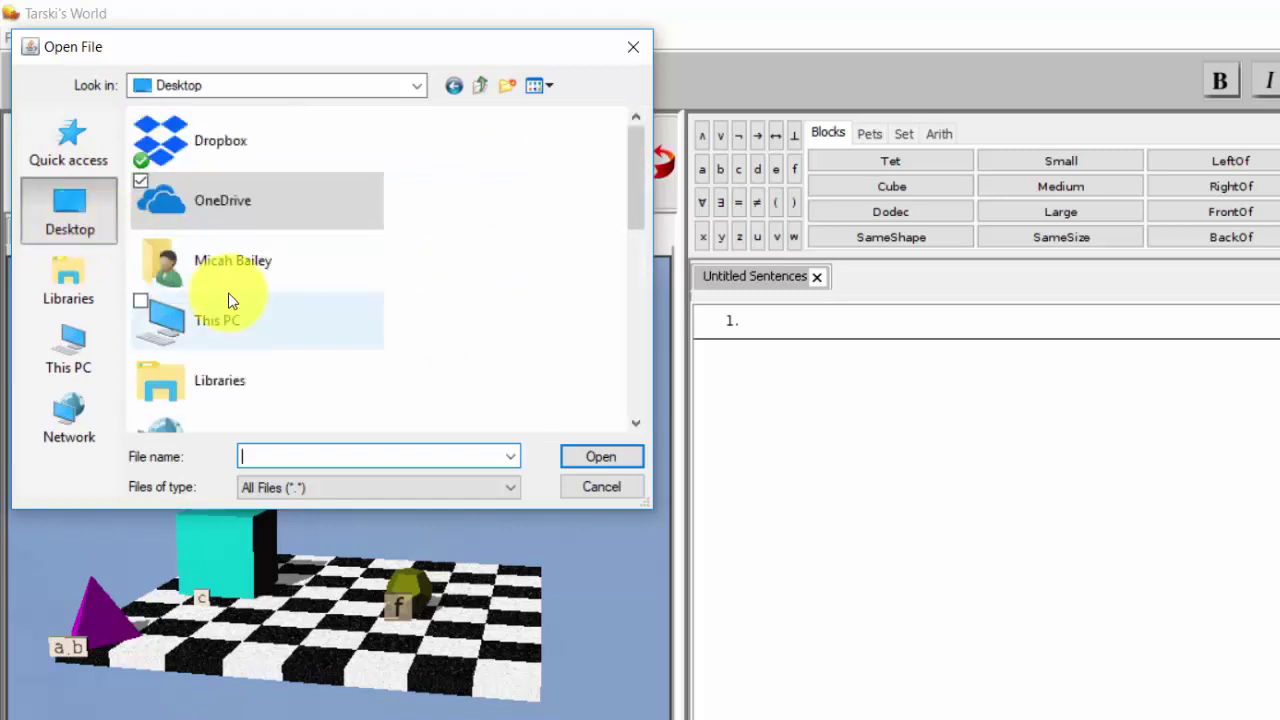
scroll(228, 288, down, 5)
scroll(228, 288, down, 3)
scroll(228, 288, up, 10)
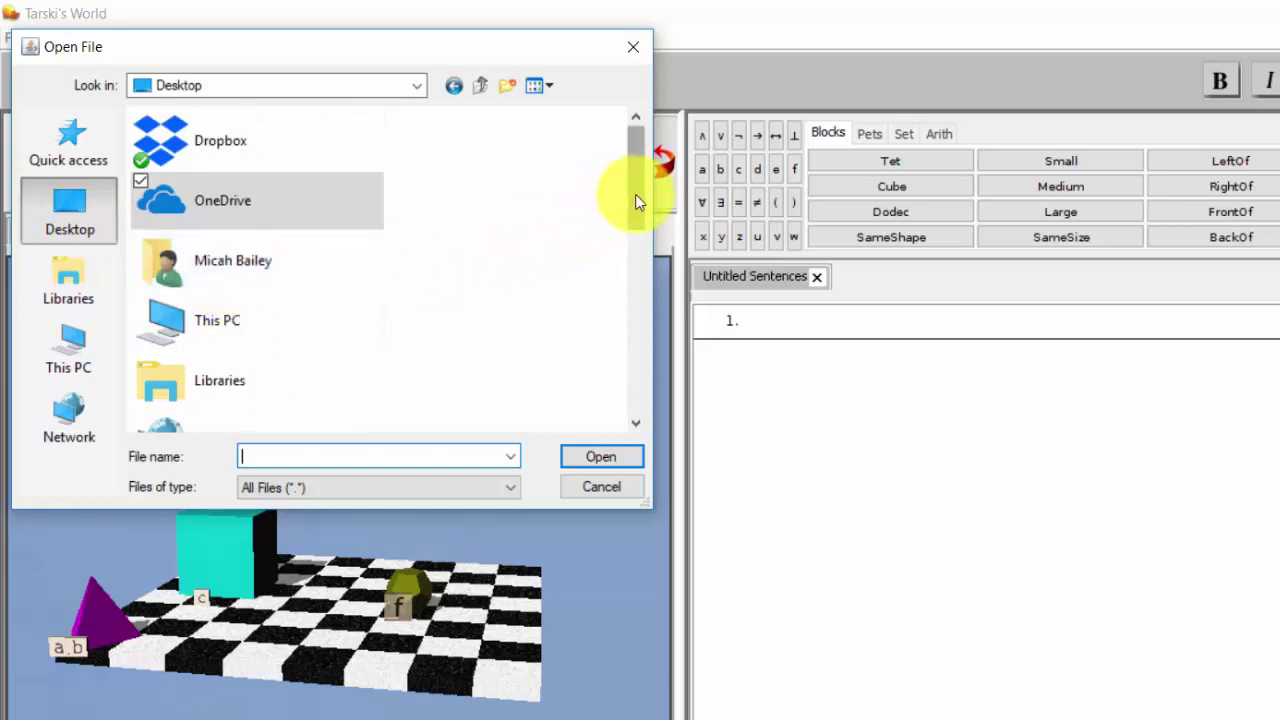
drag(636, 195, 634, 270)
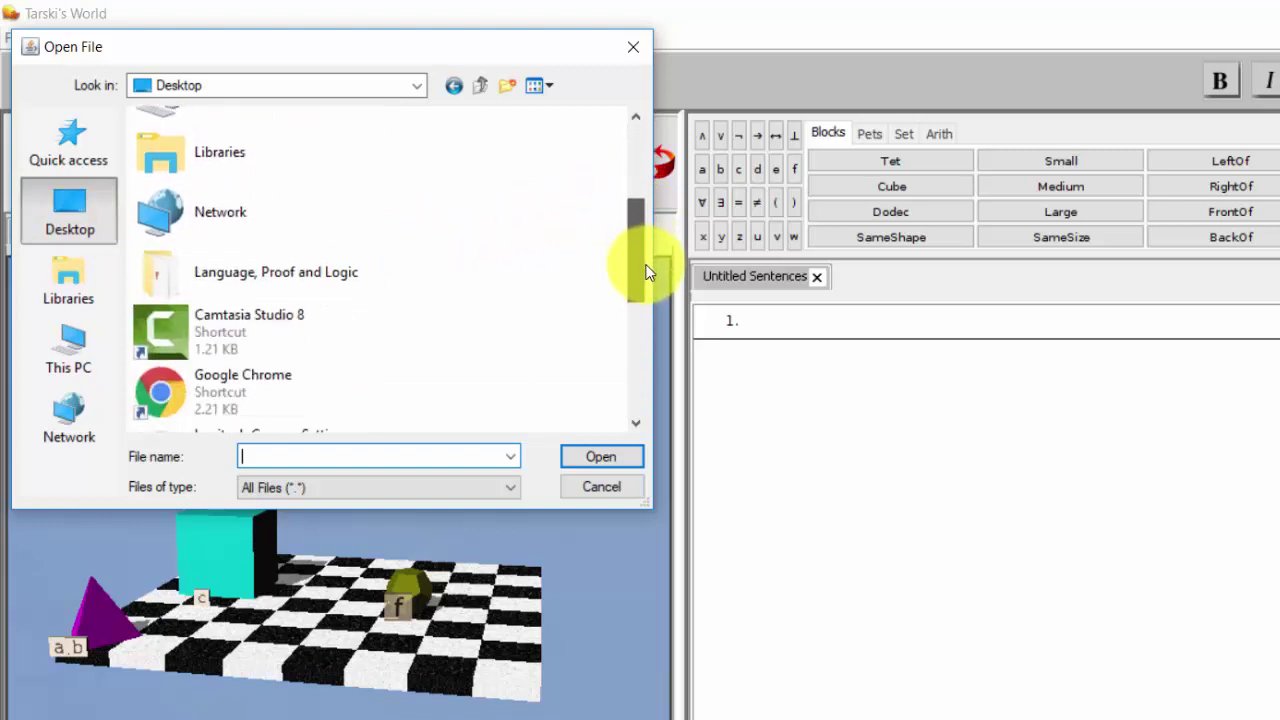
double_click(229, 274)
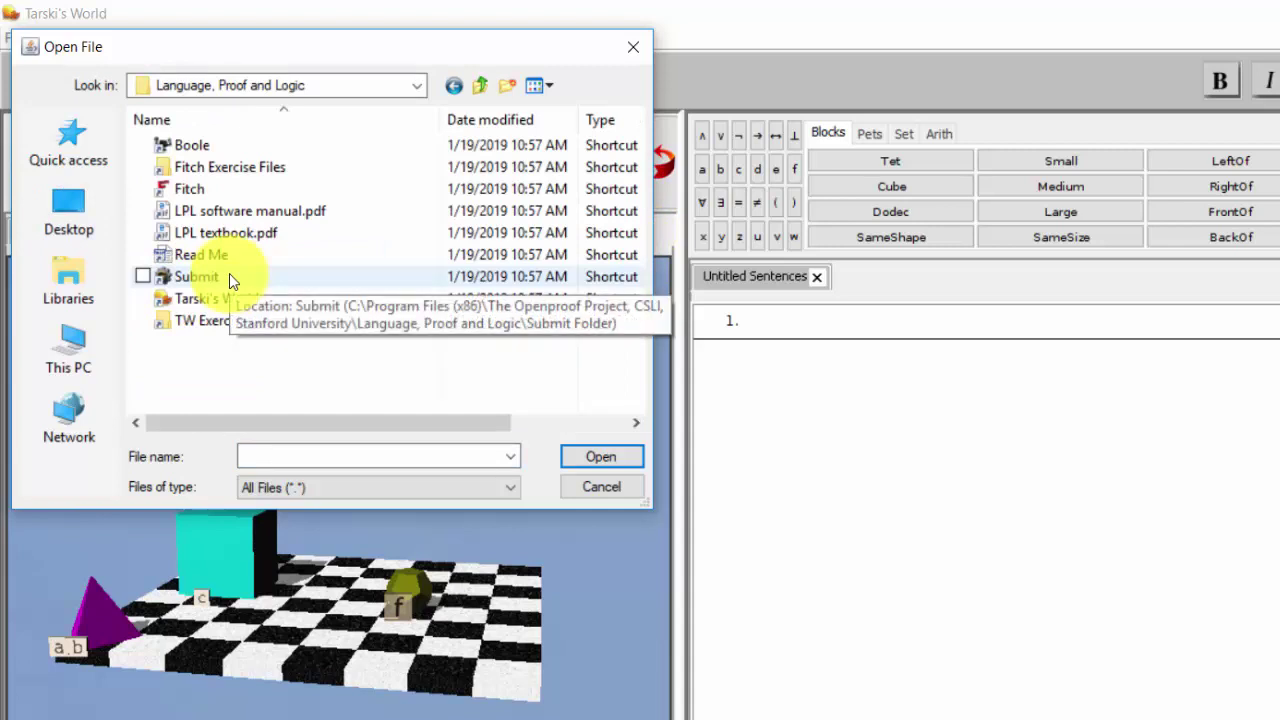
double_click(214, 324)
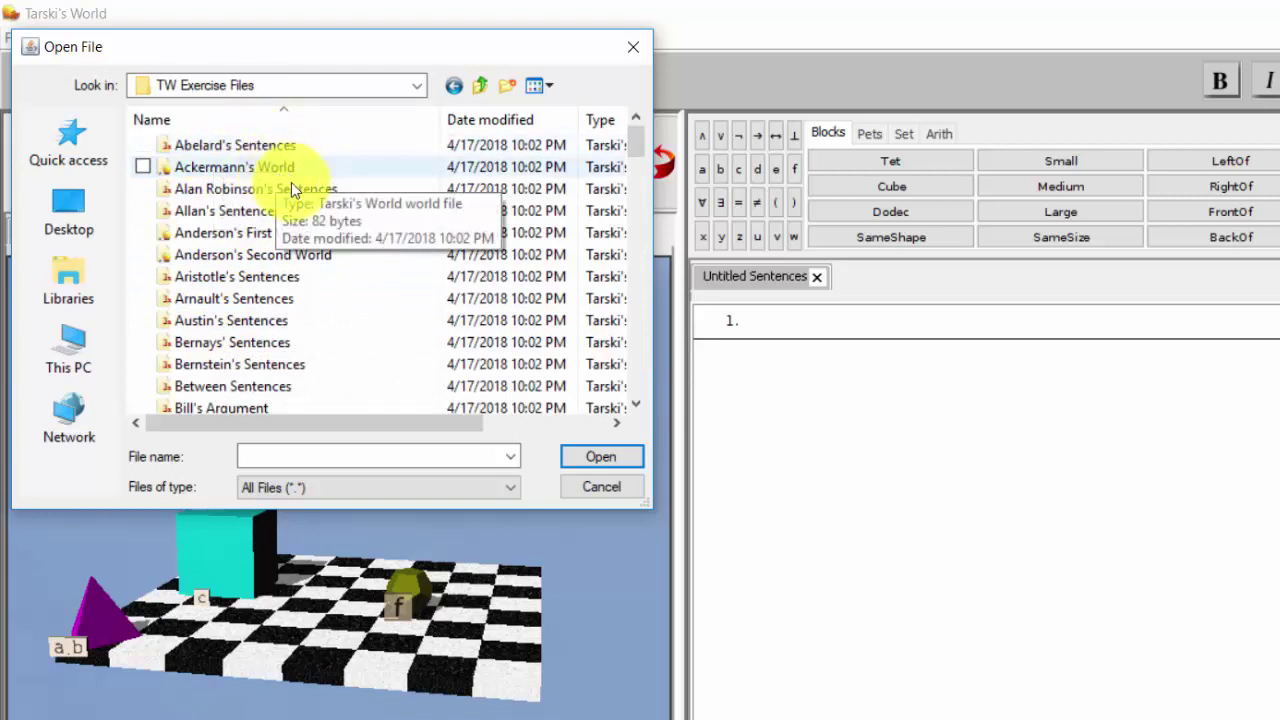
double_click(243, 166)
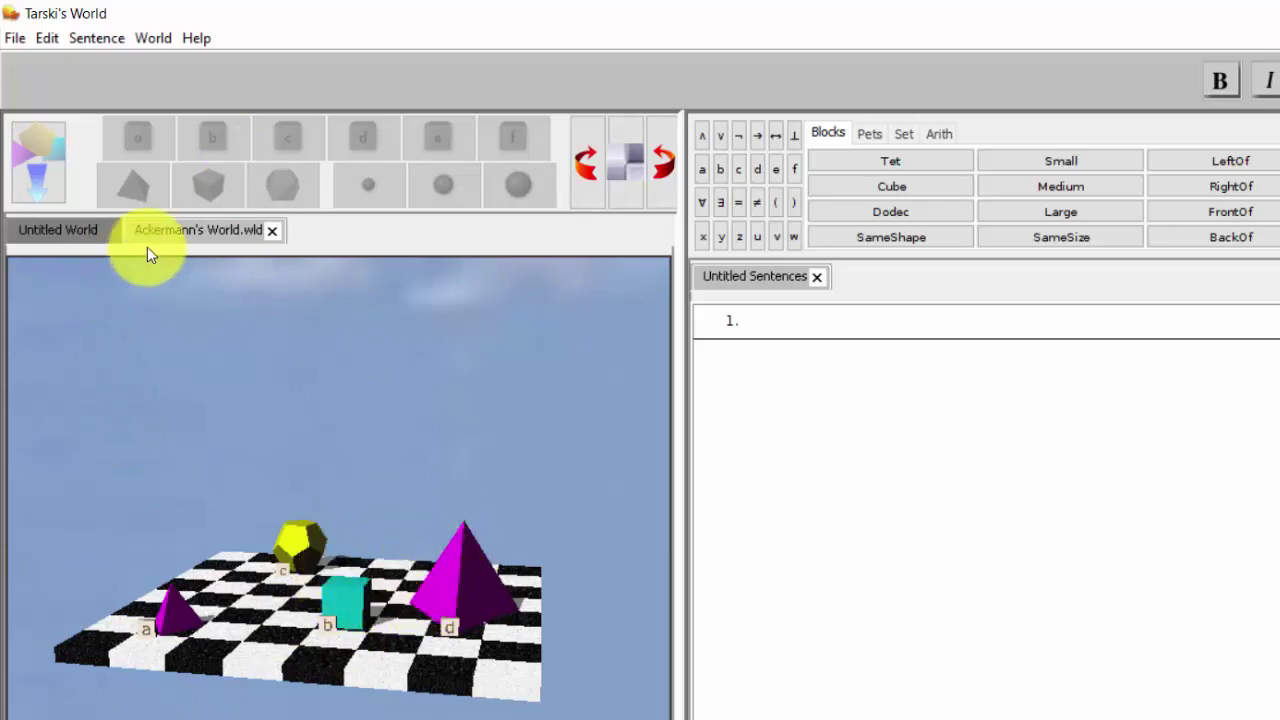
click(58, 229)
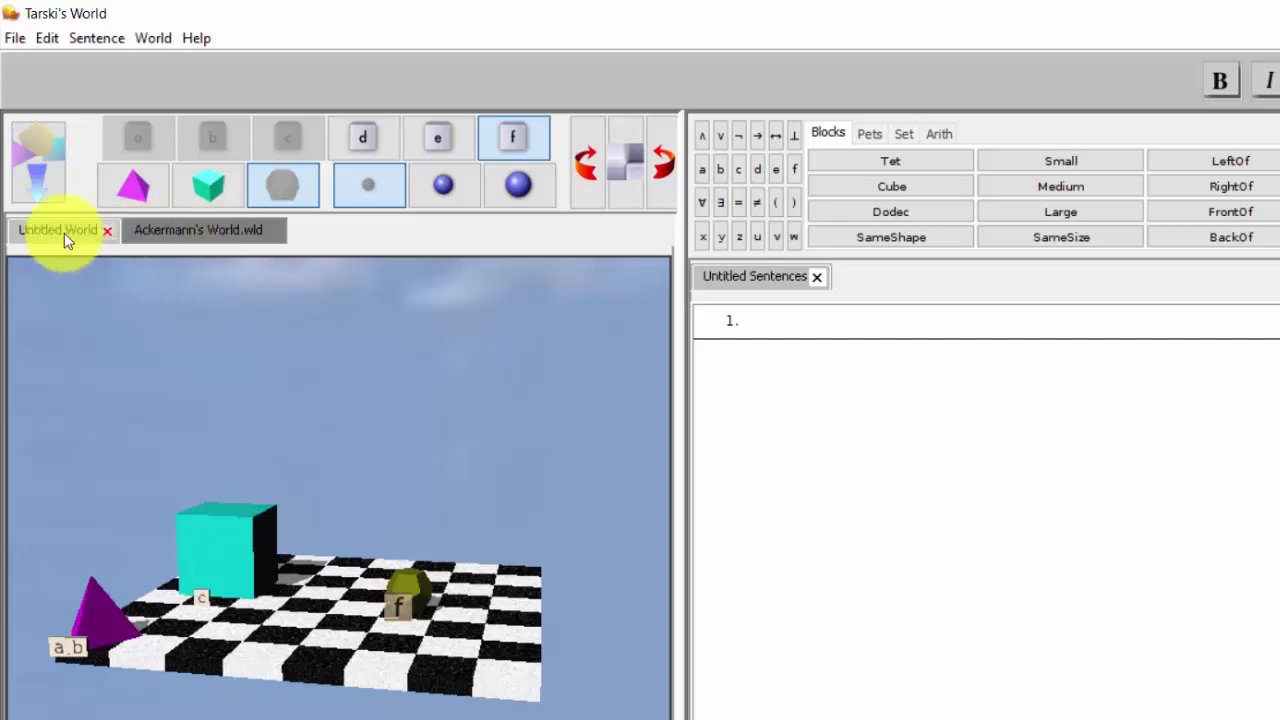
click(170, 228)
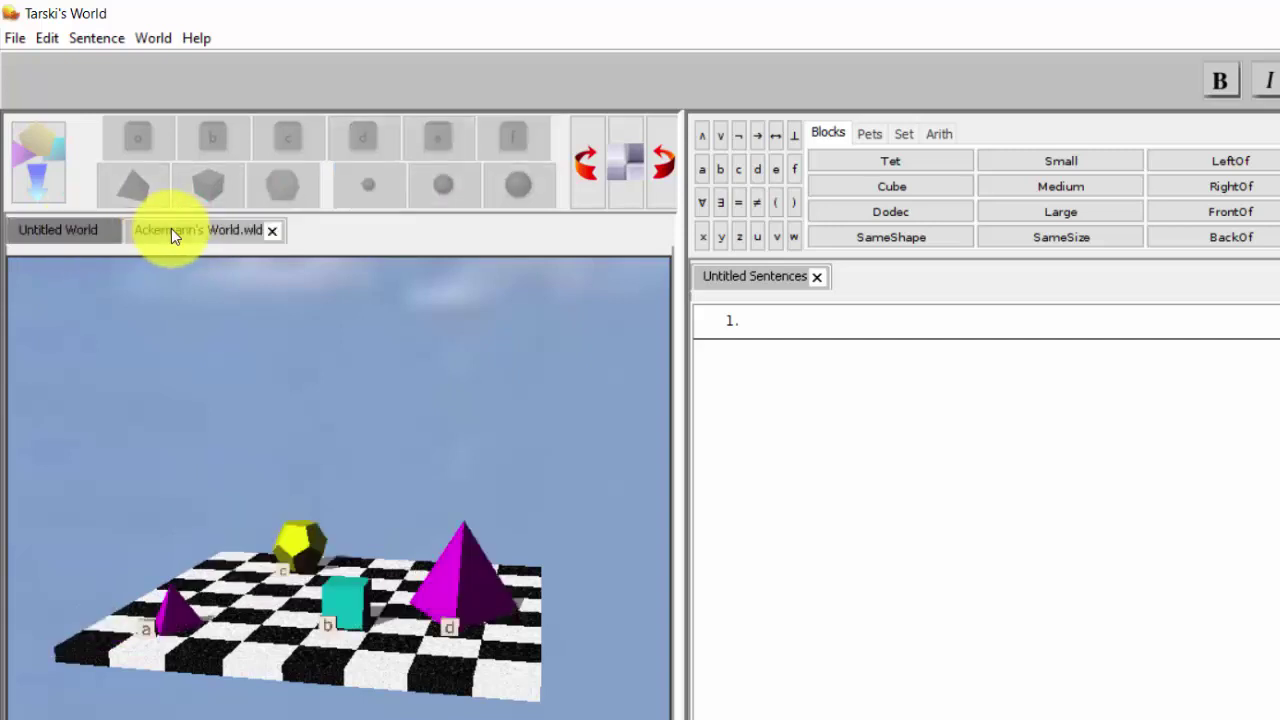
click(57, 232)
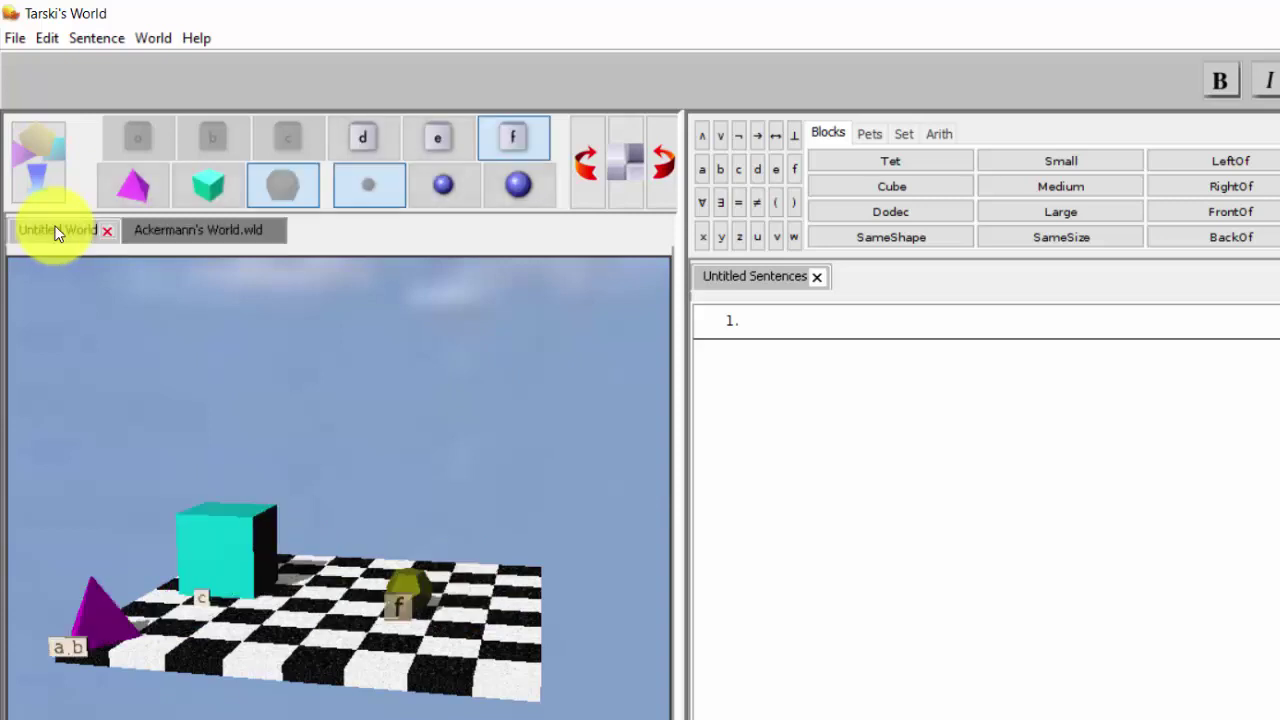
click(176, 233)
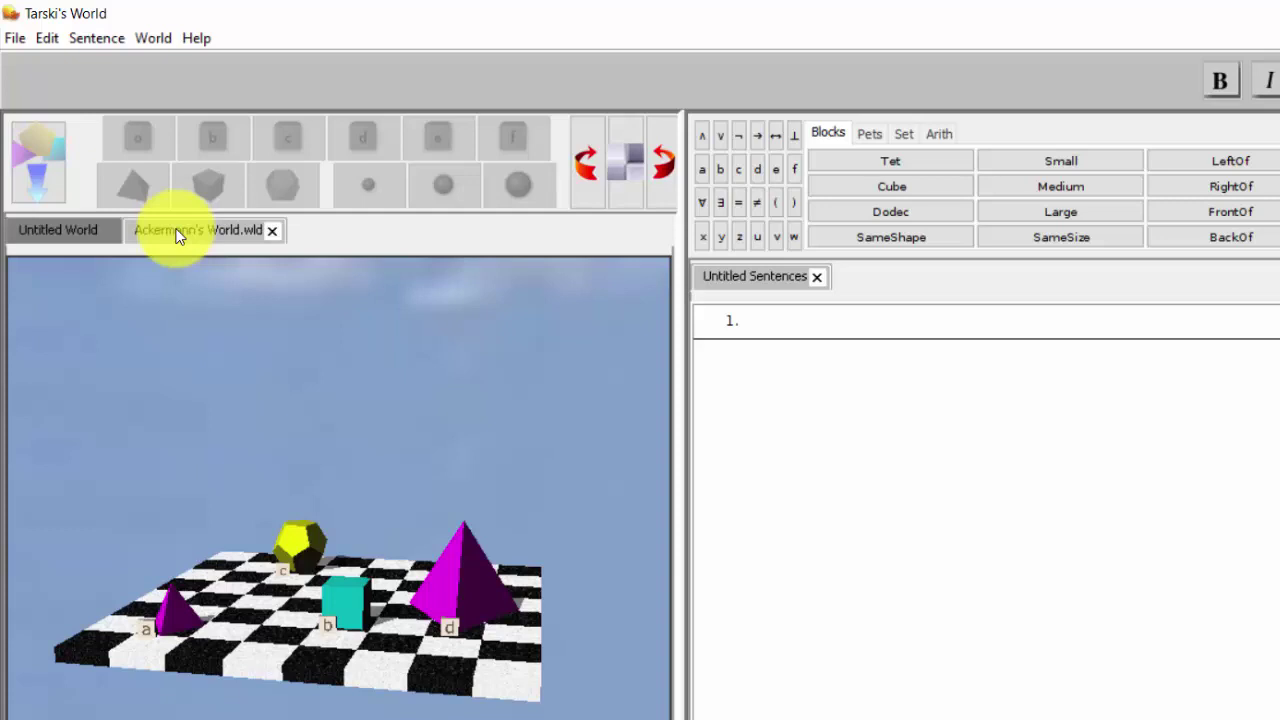
click(15, 42)
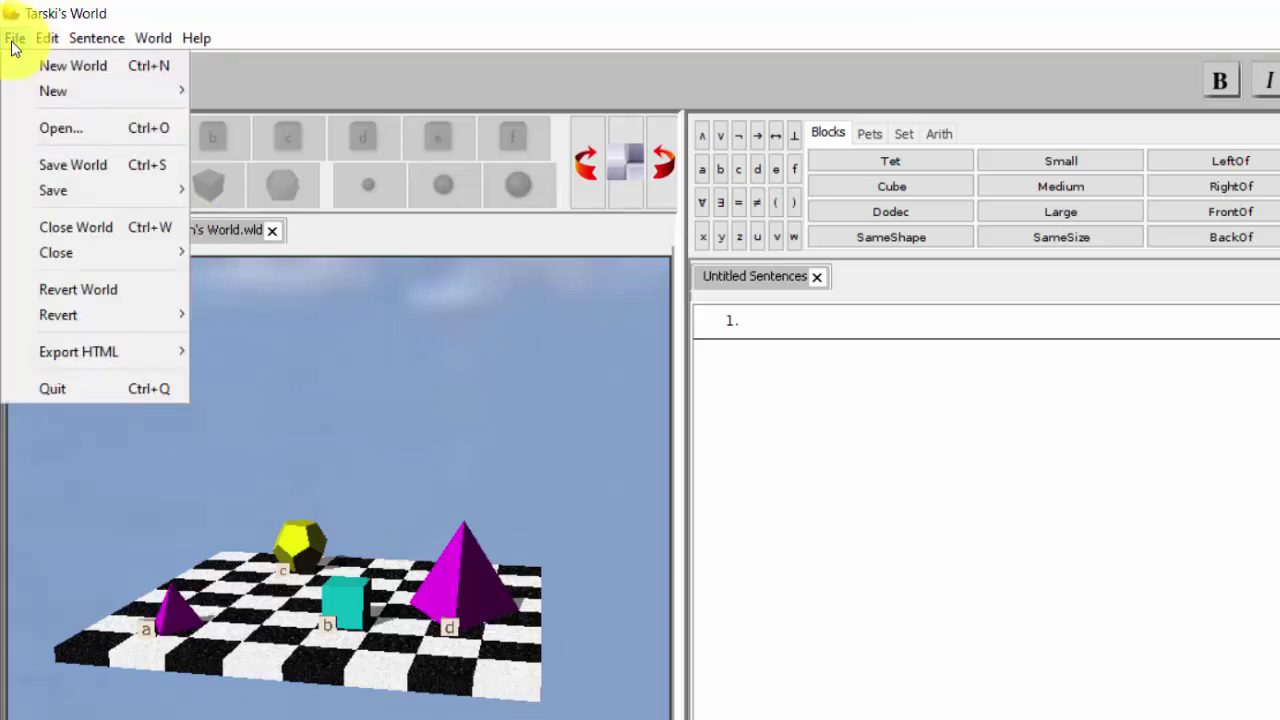
mouse_move(110, 190)
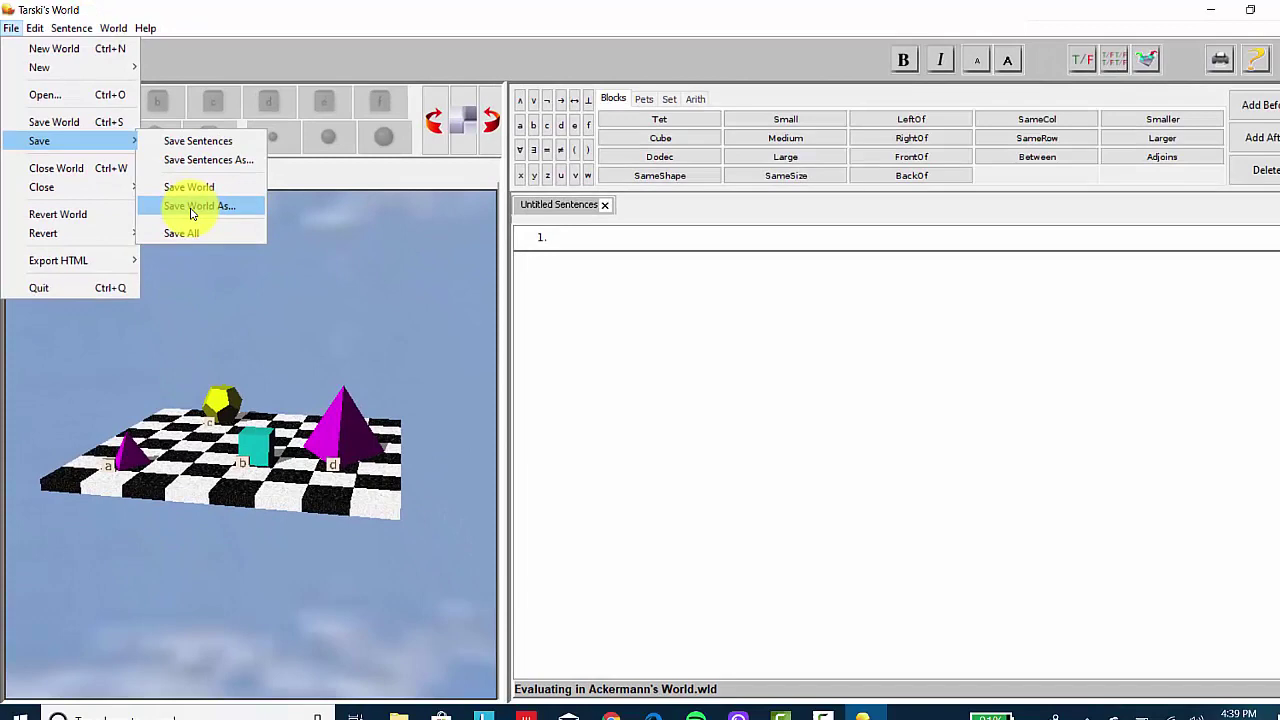
click(620, 541)
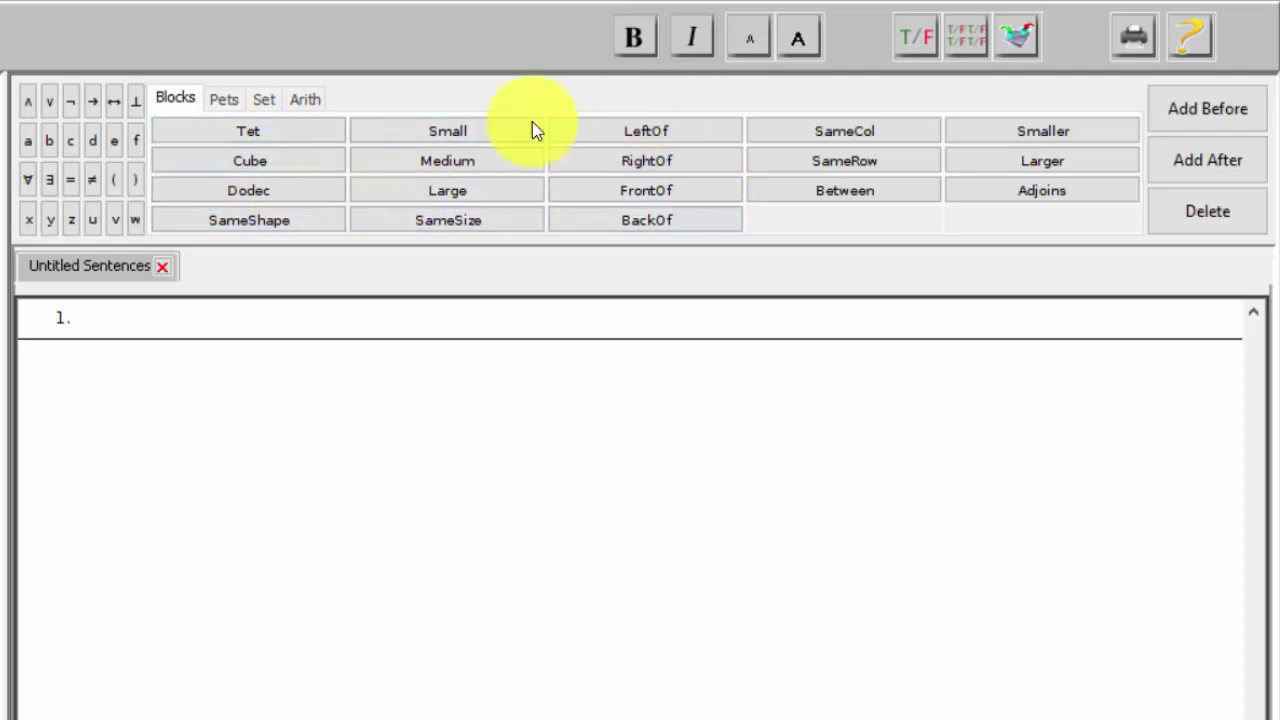
Write Tet(a) as sentence 1 and enlarge the sentence font two steps
click(317, 124)
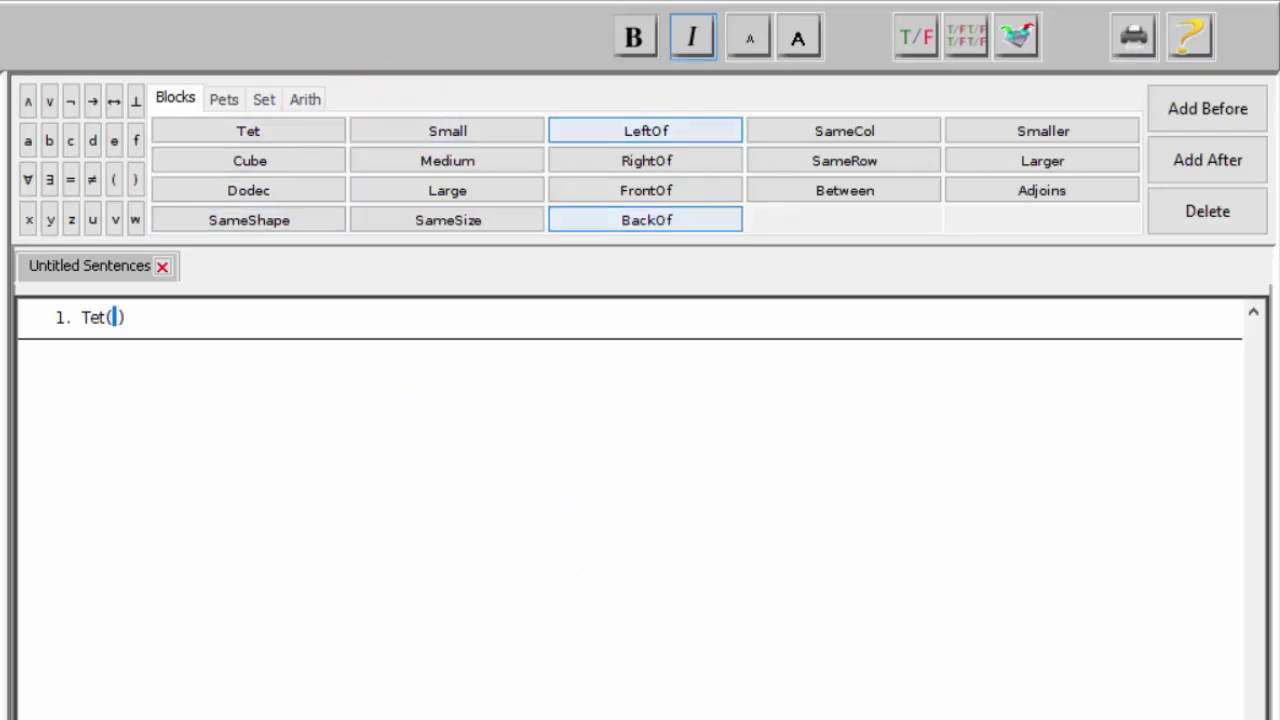
click(801, 37)
click(800, 38)
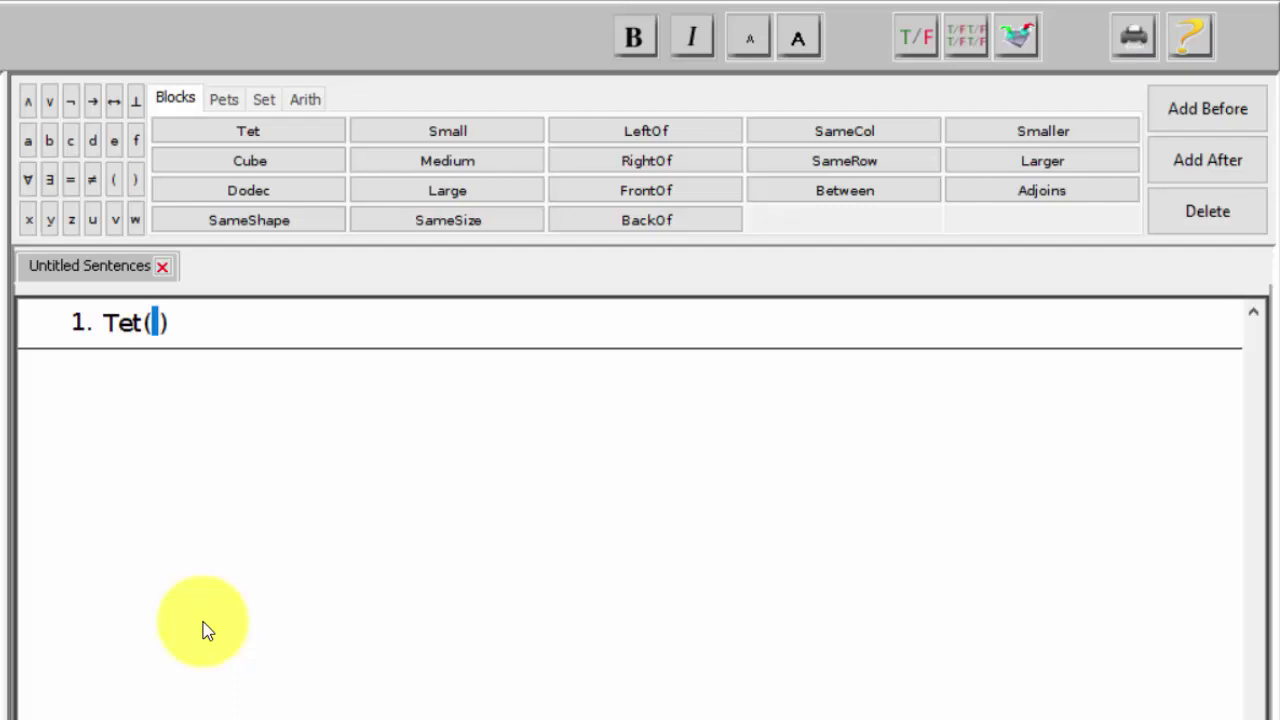
text(a)
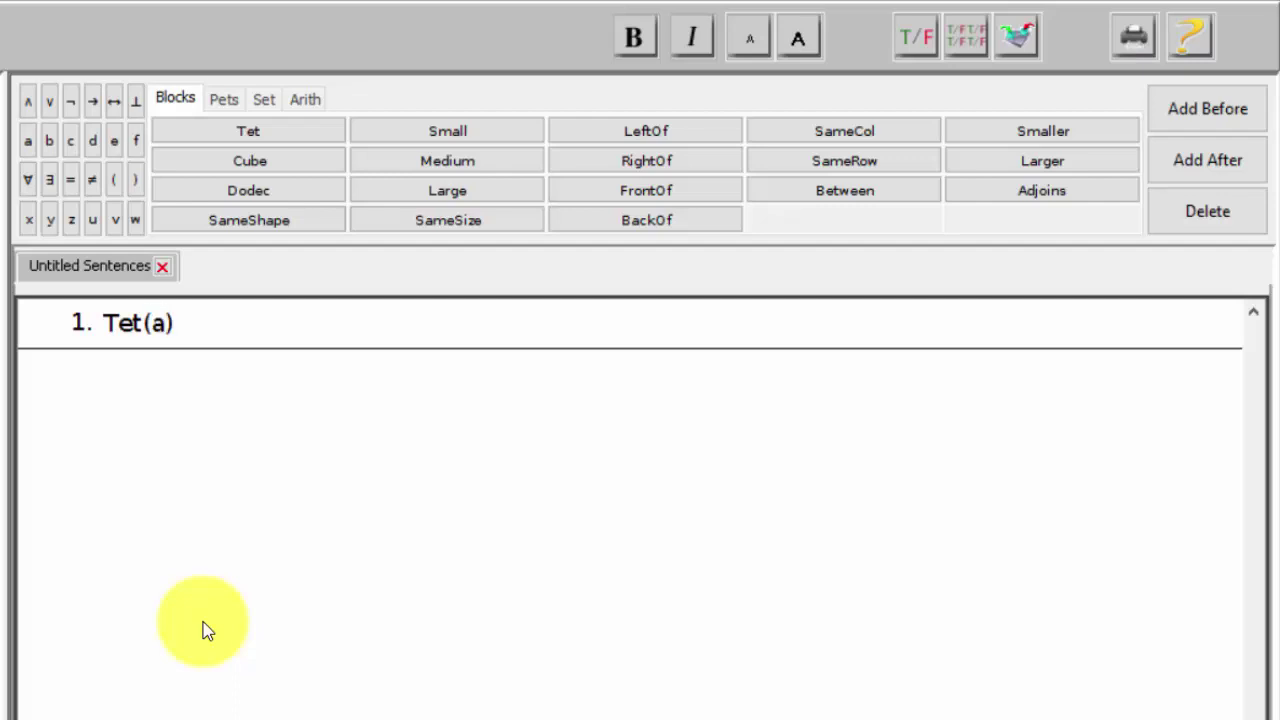
Verify Tet(a), then change it to Cube(a) and verify it as false
click(921, 38)
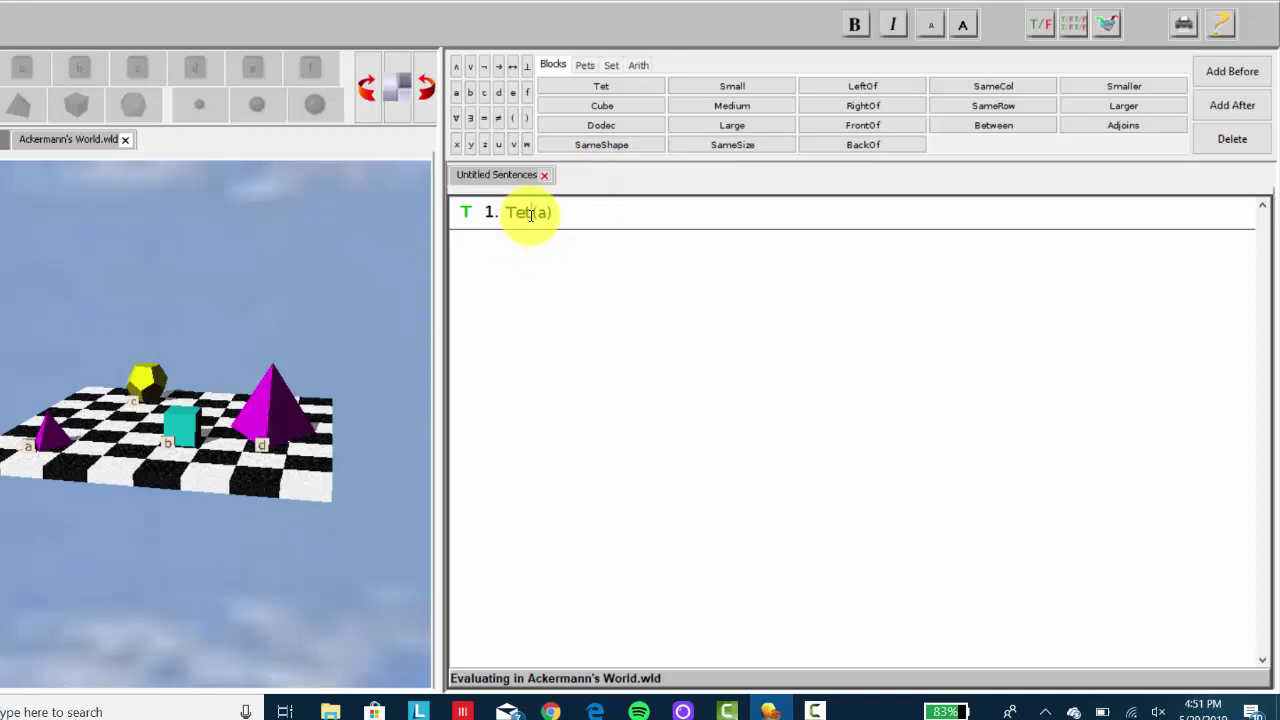
key(BackSpace)
key(BackSpace)
key(BackSpace)
text(Cube)
click(1040, 28)
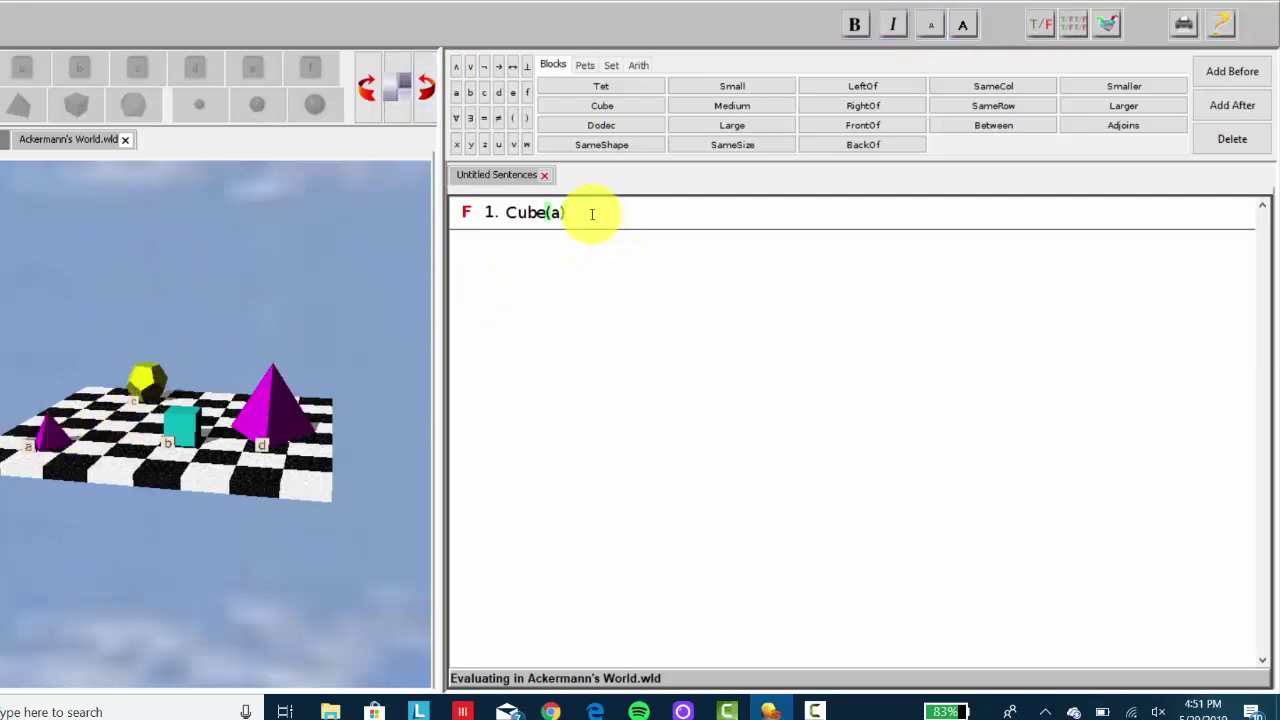
Delete sentence 1's closing parenthesis and evaluate it, then evaluate Cube(f)
key(BackSpace)
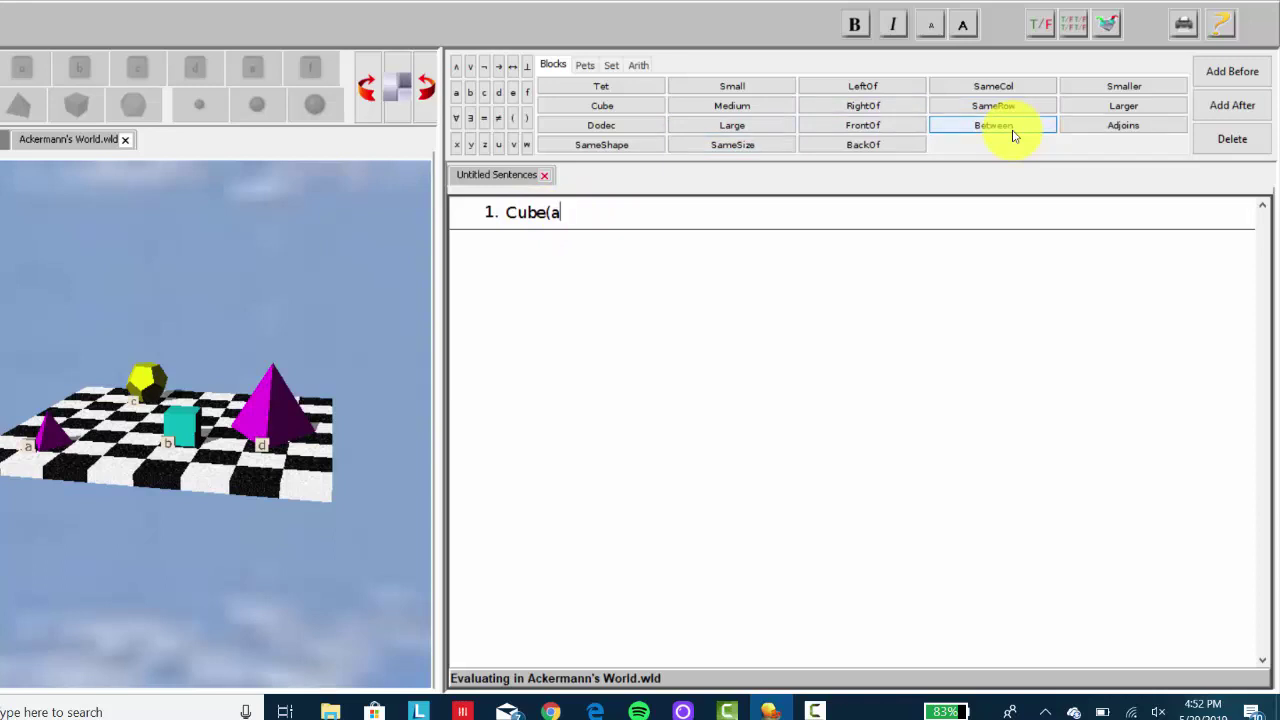
click(1046, 23)
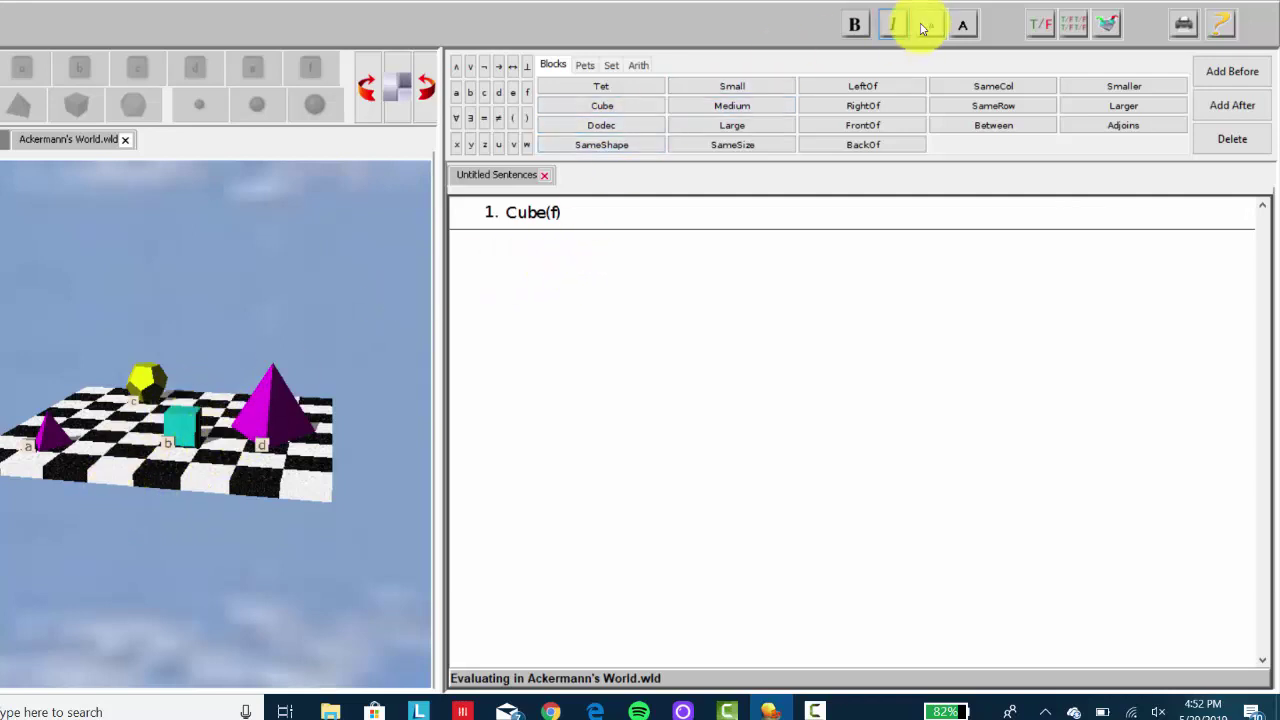
click(1037, 25)
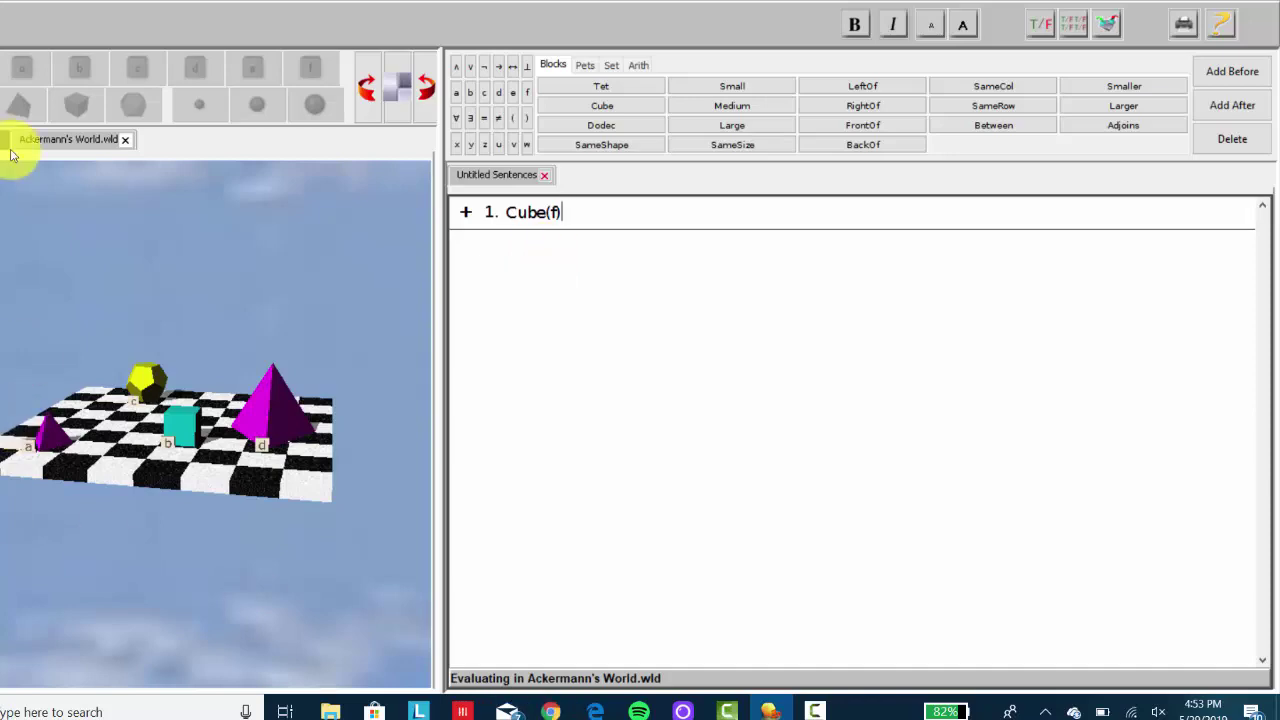
Add empty sentence lines below Cube(f), trimming extras so lines 2 through 5 remain
click(12, 5)
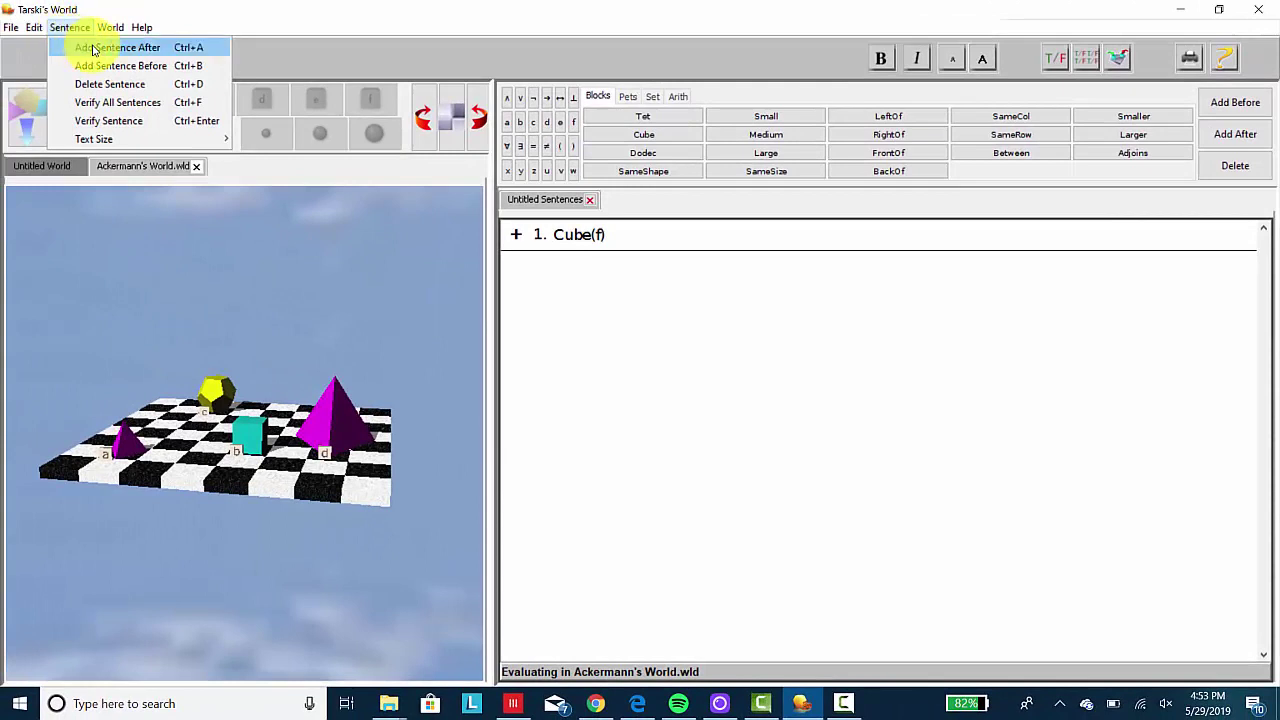
click(93, 50)
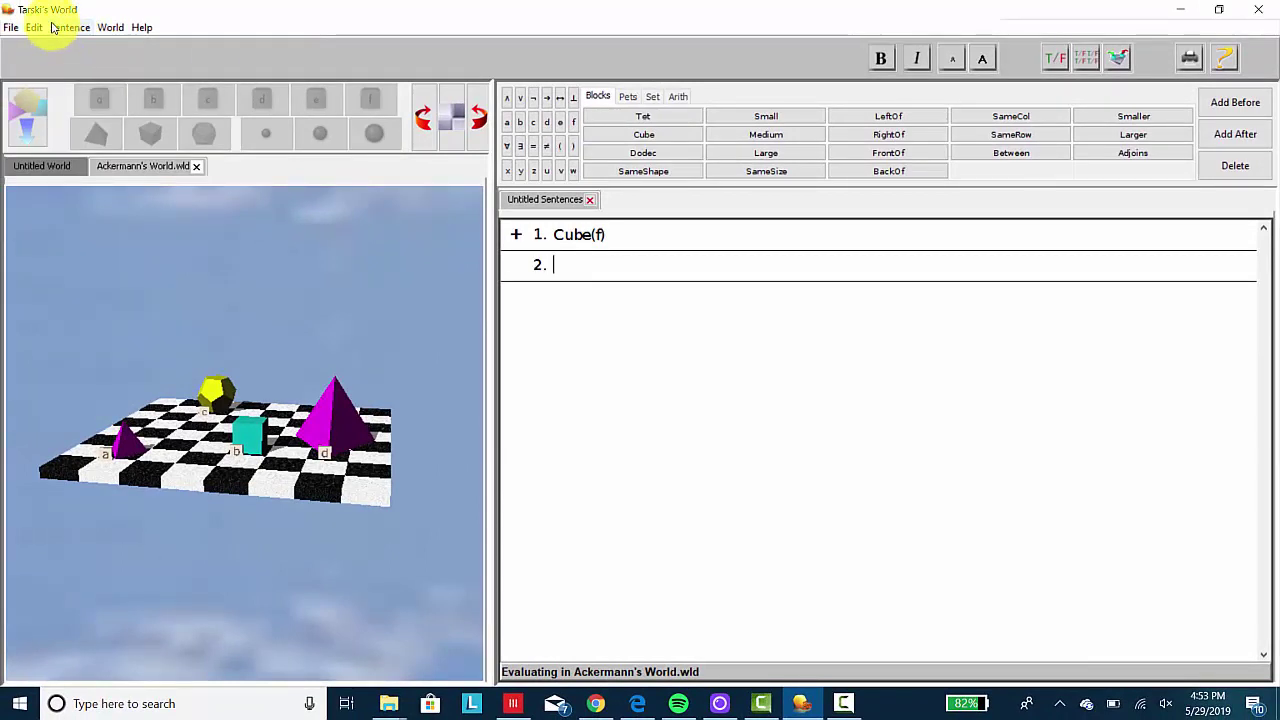
click(62, 27)
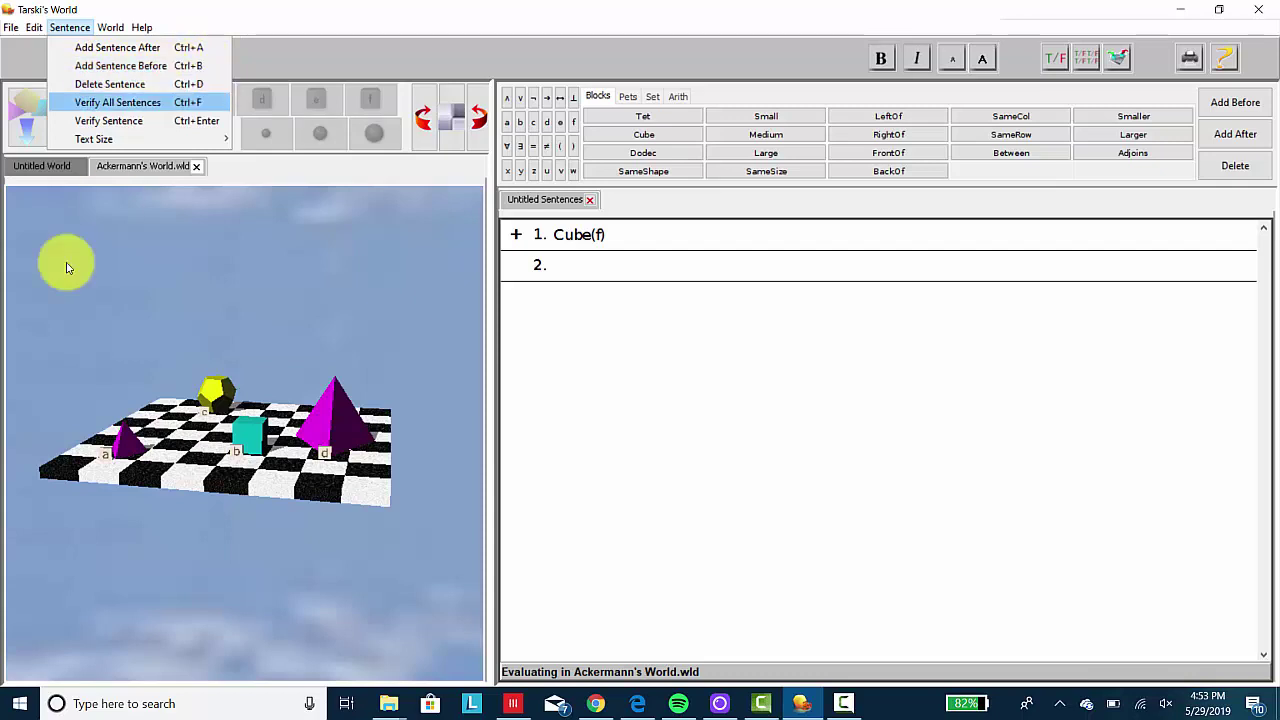
click(564, 269)
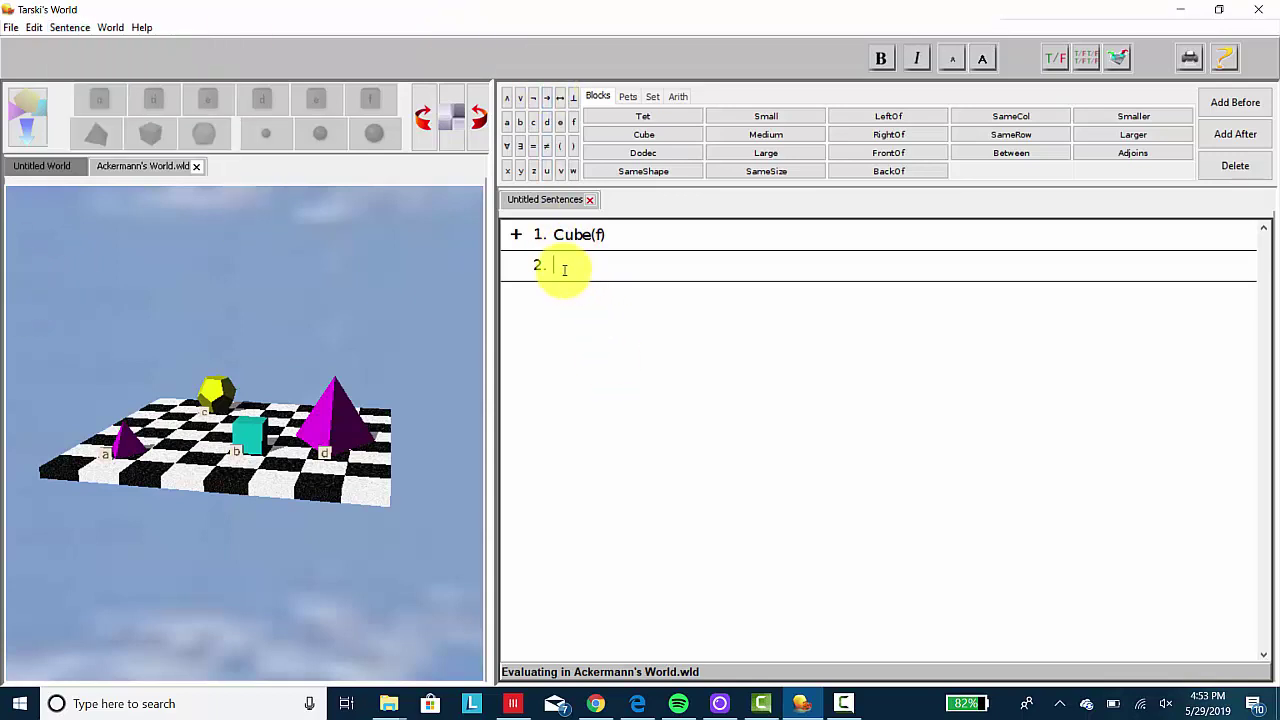
key(Return)
key(Return)
key(Return)
key(Return)
key(Return)
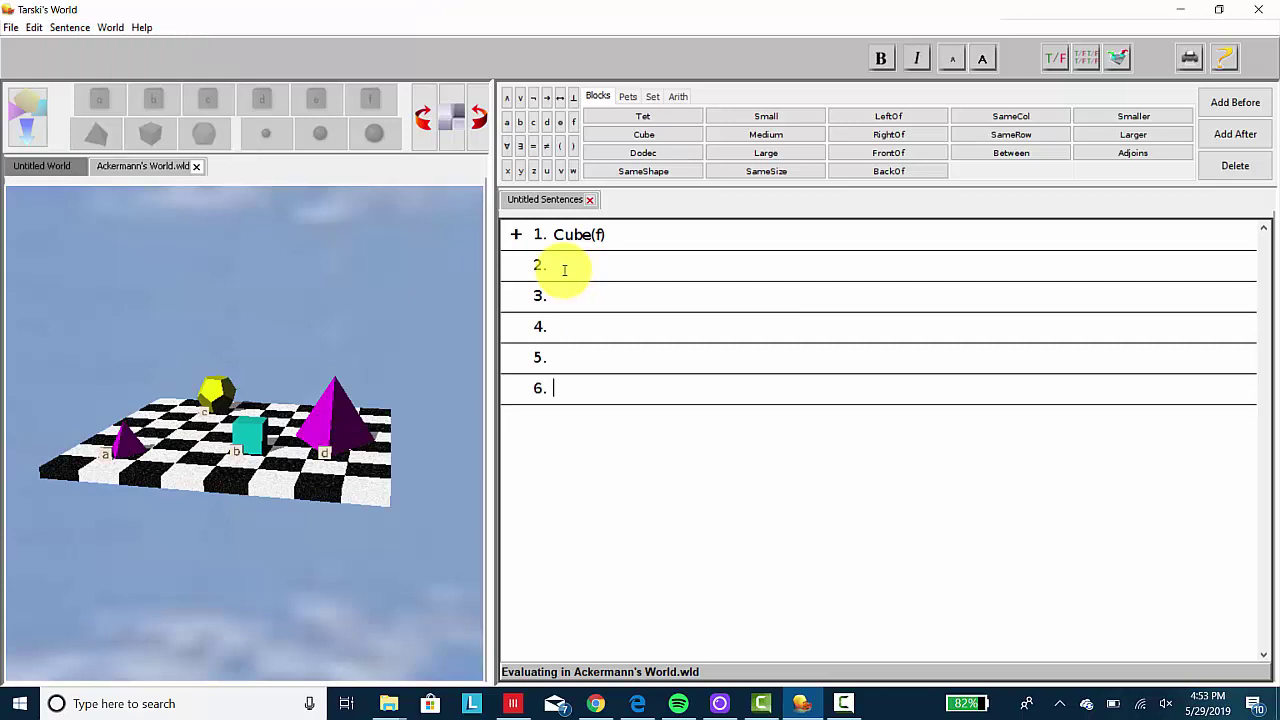
key(Return)
key(Return)
key(Return)
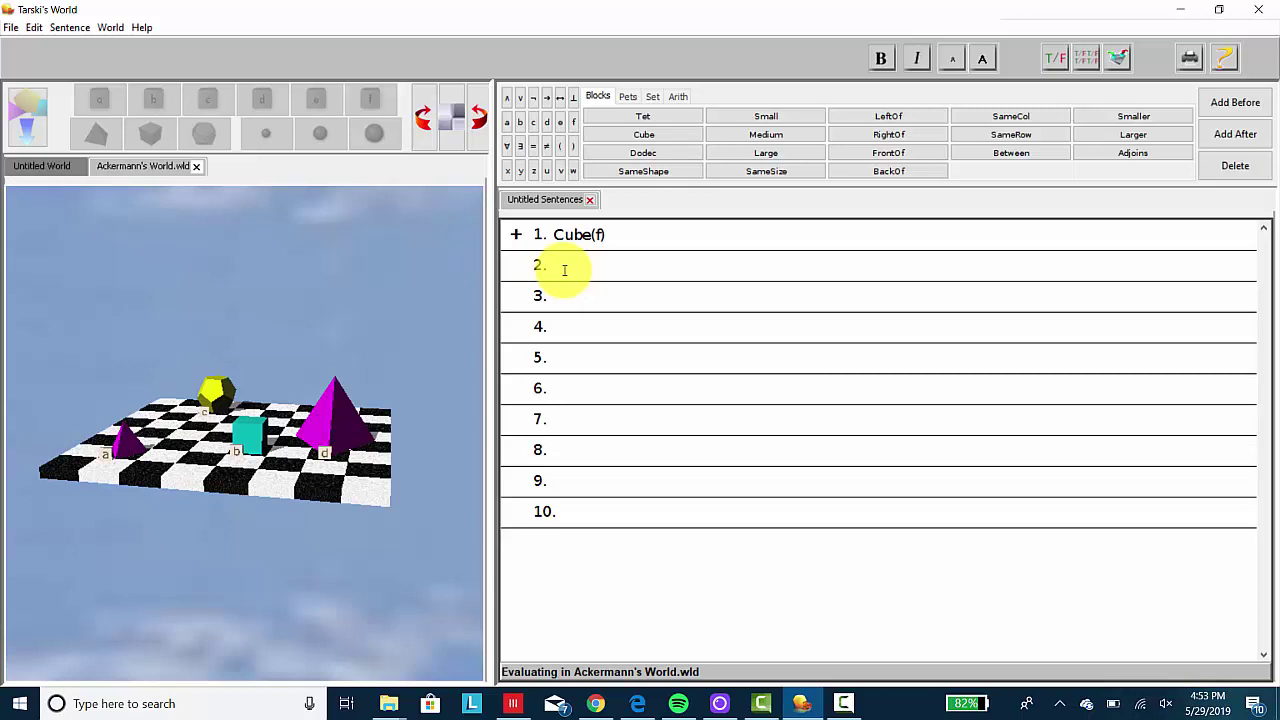
key(Delete)
key(Delete)
key(Delete)
key(Delete)
key(BackSpace)
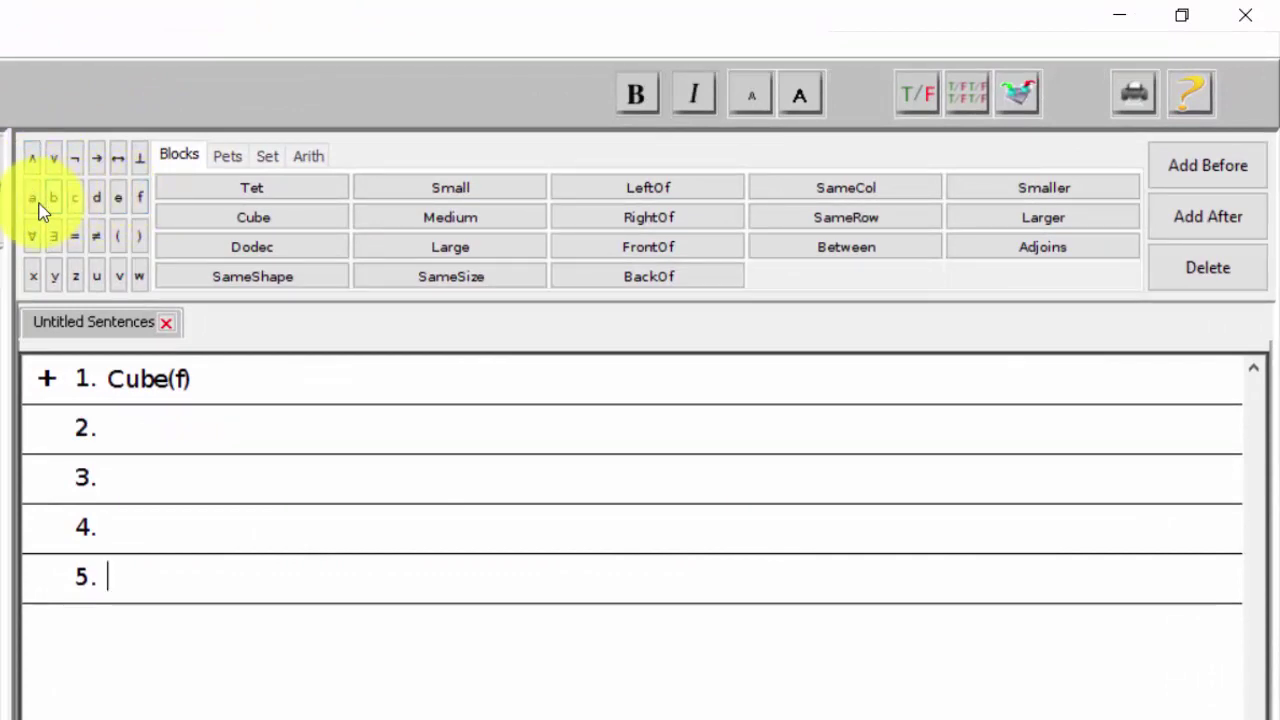
Enter Tet(d) as sentence 5 and verify that it is true
click(205, 194)
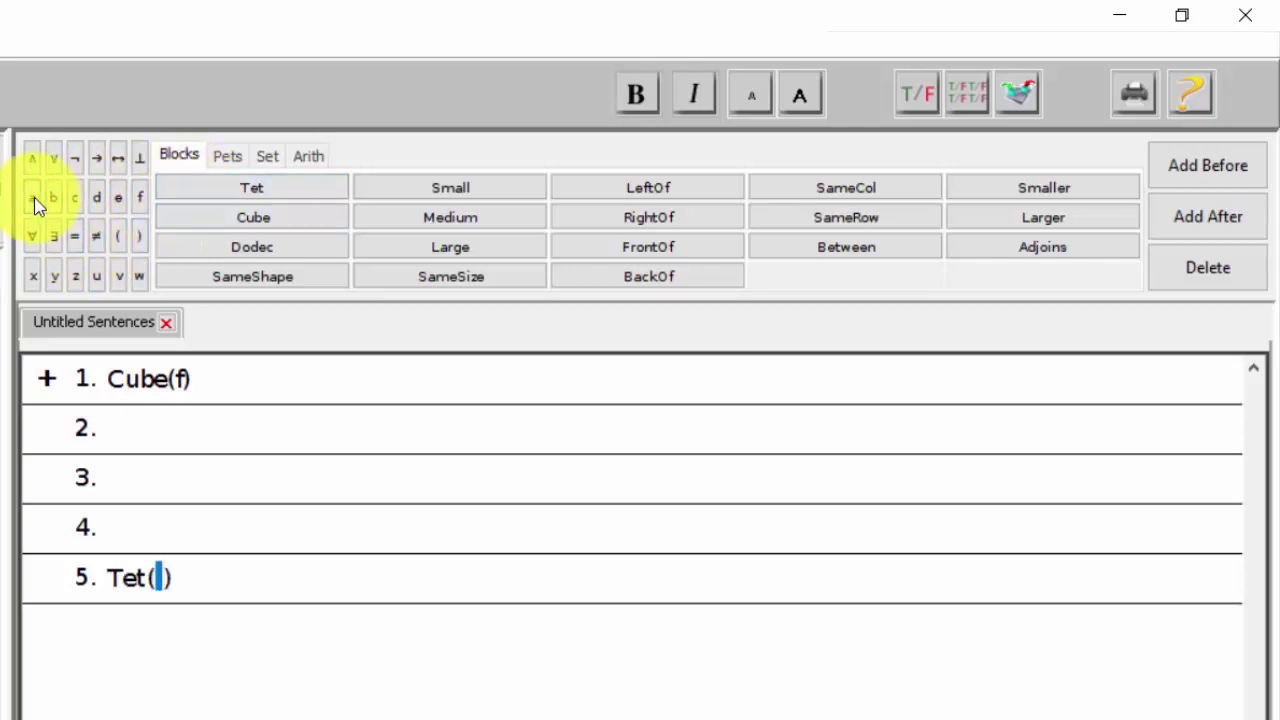
click(97, 197)
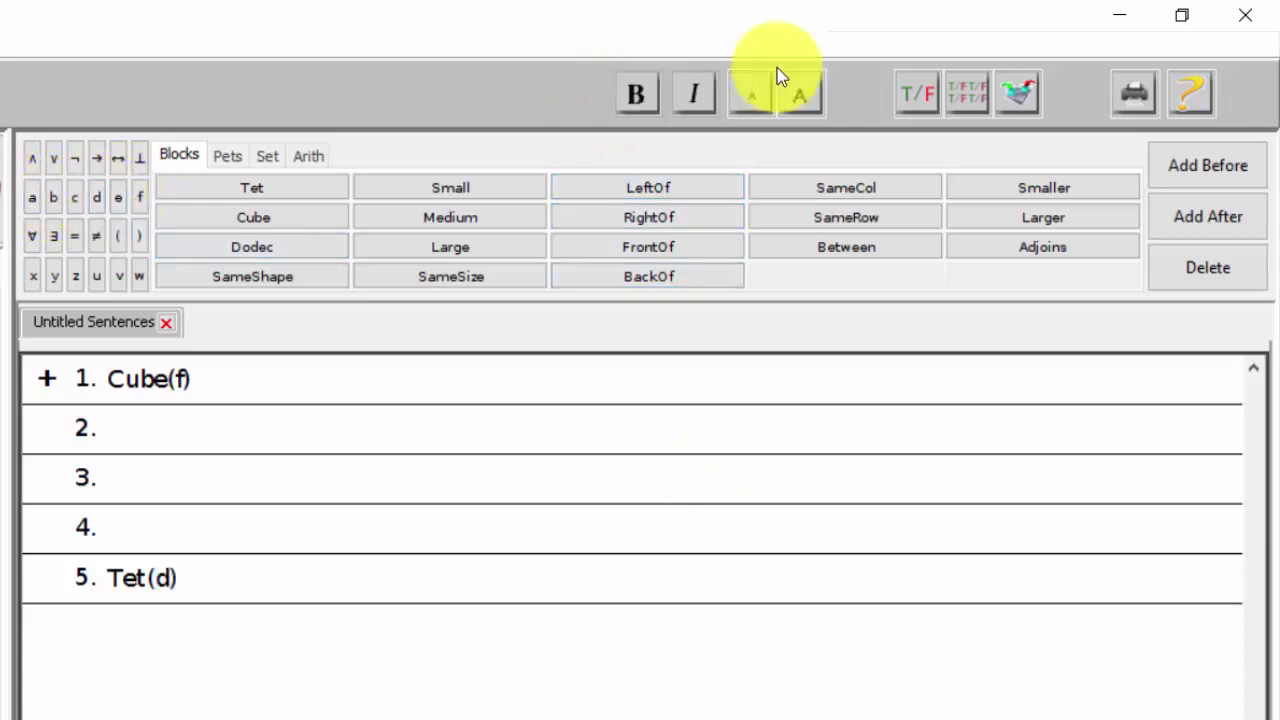
click(907, 89)
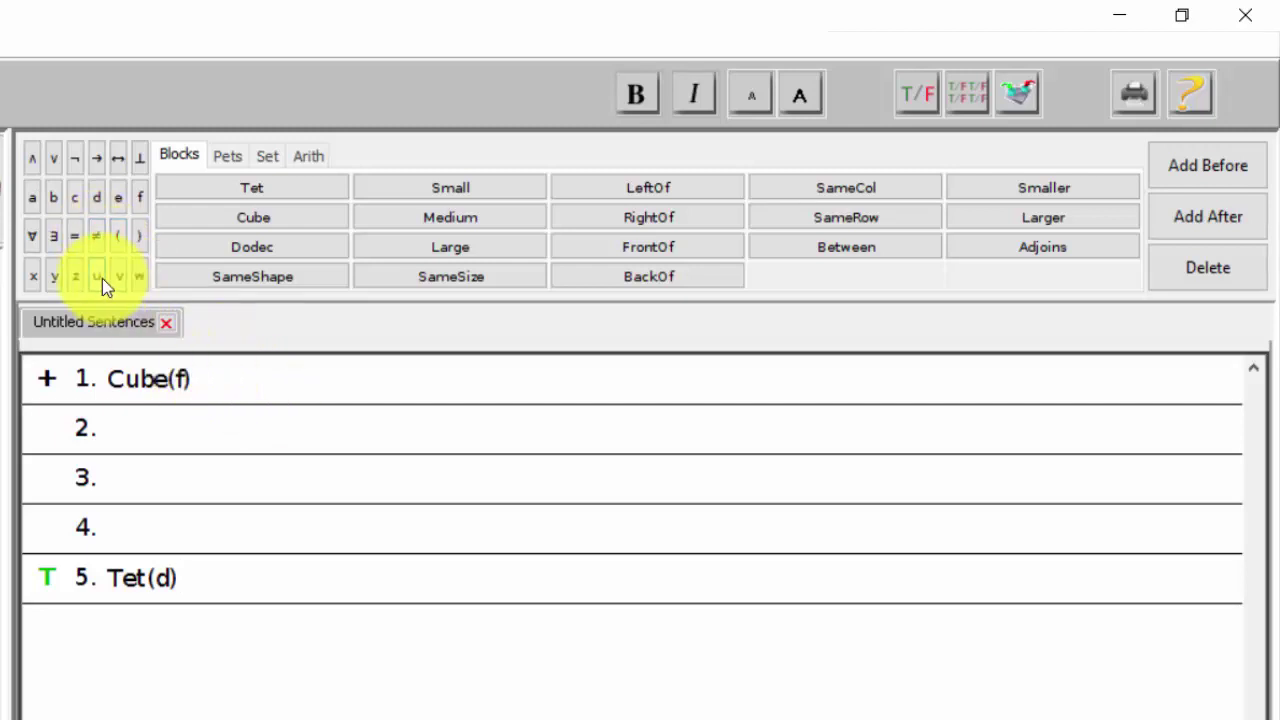
Complete sentence 5 as Tet(d) ∧ Cube(b), verify it true, and begin sentence 4 with Cube(b)
click(31, 159)
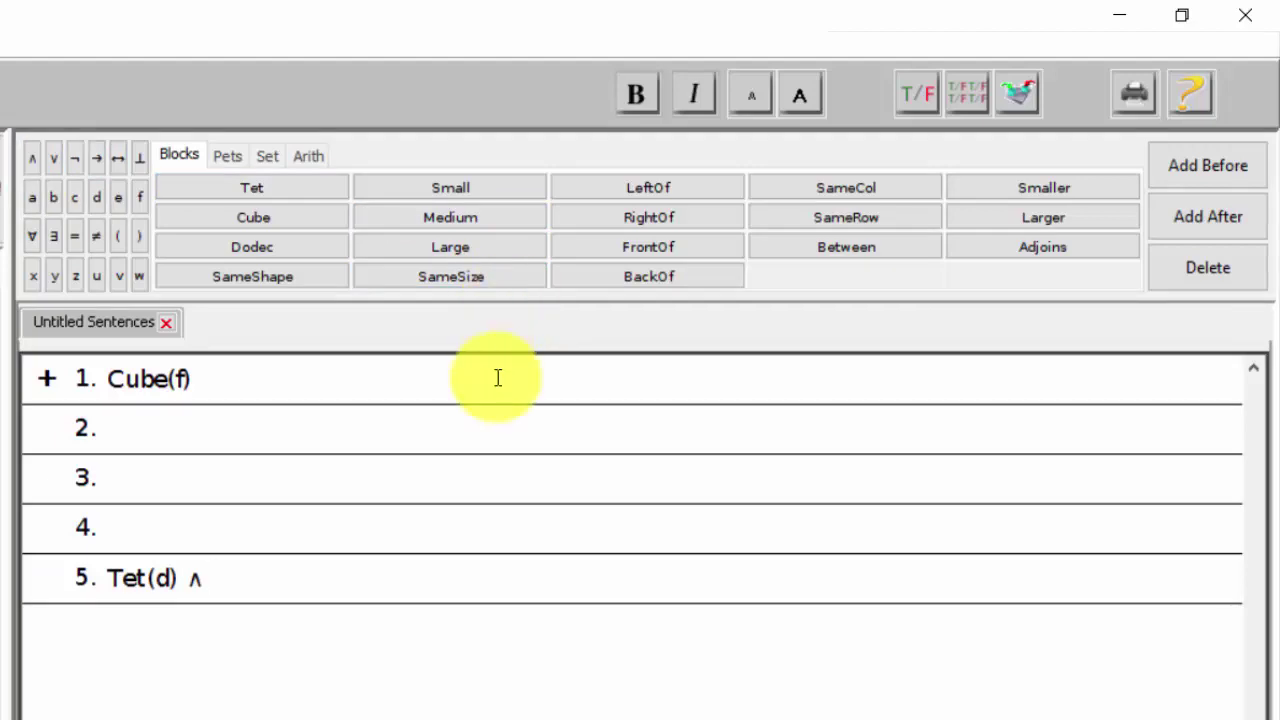
text(Cube(b)
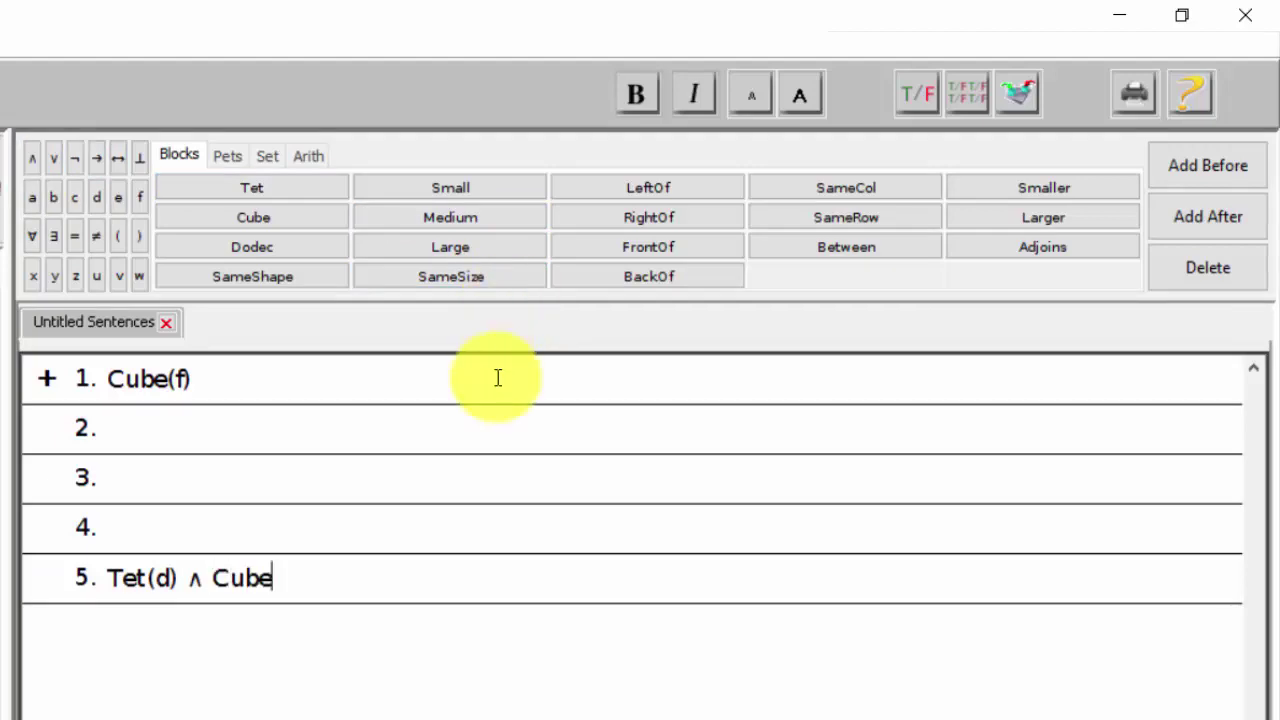
text())
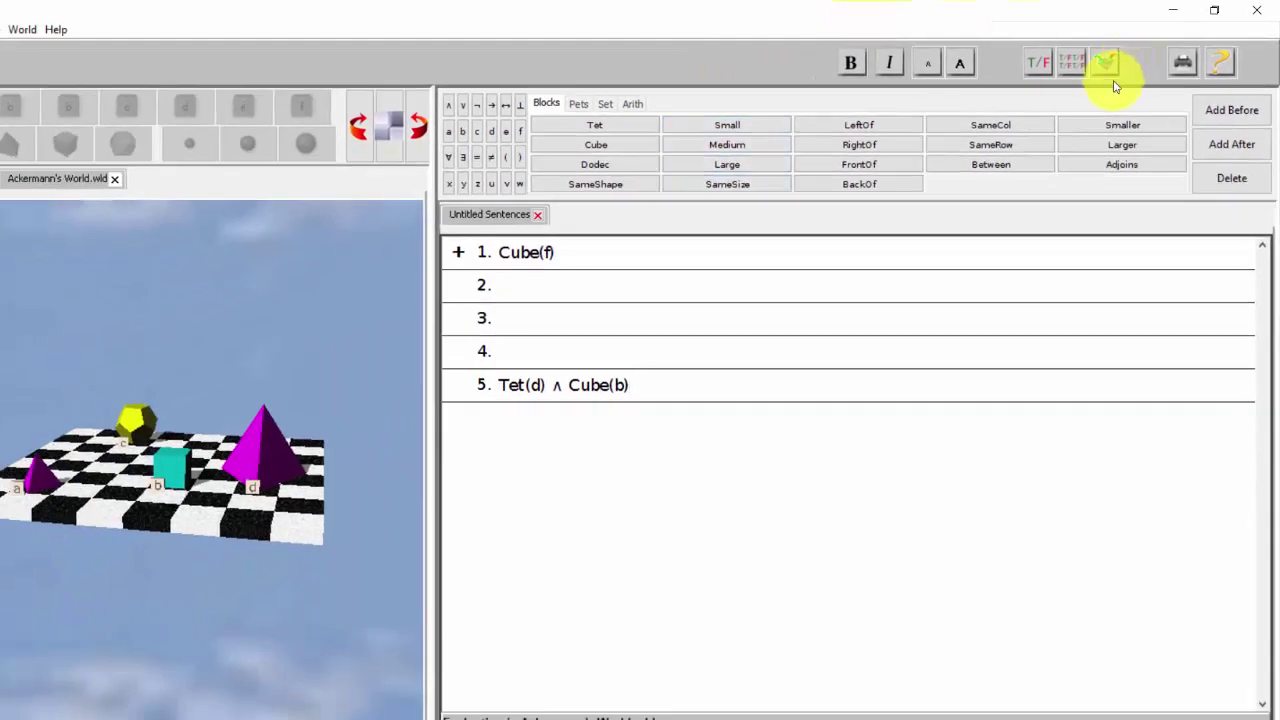
click(1042, 60)
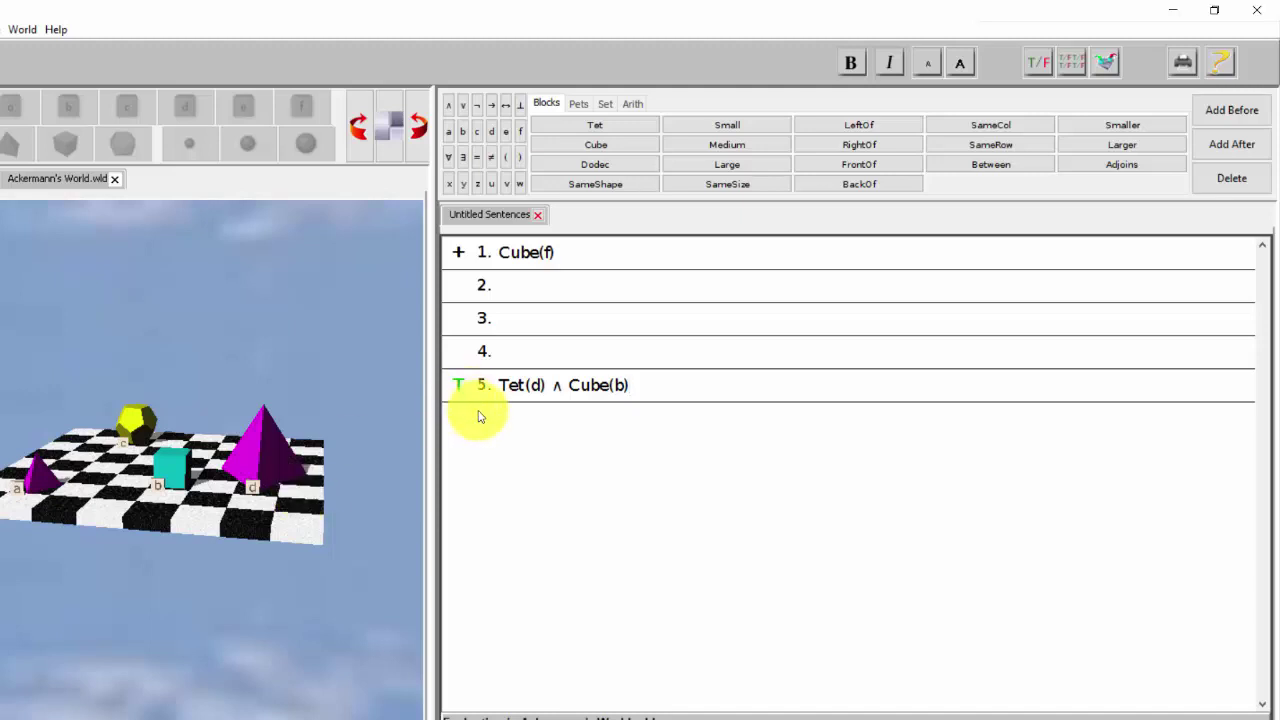
click(547, 352)
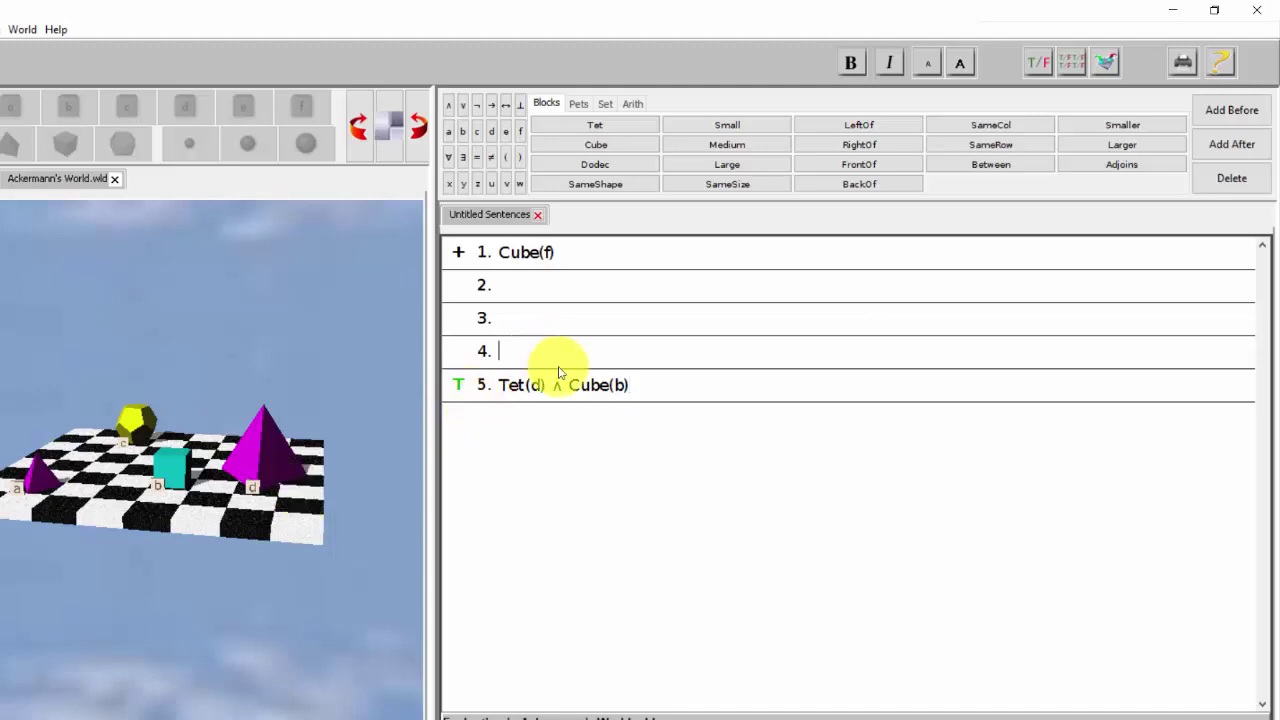
text(Cube(b))
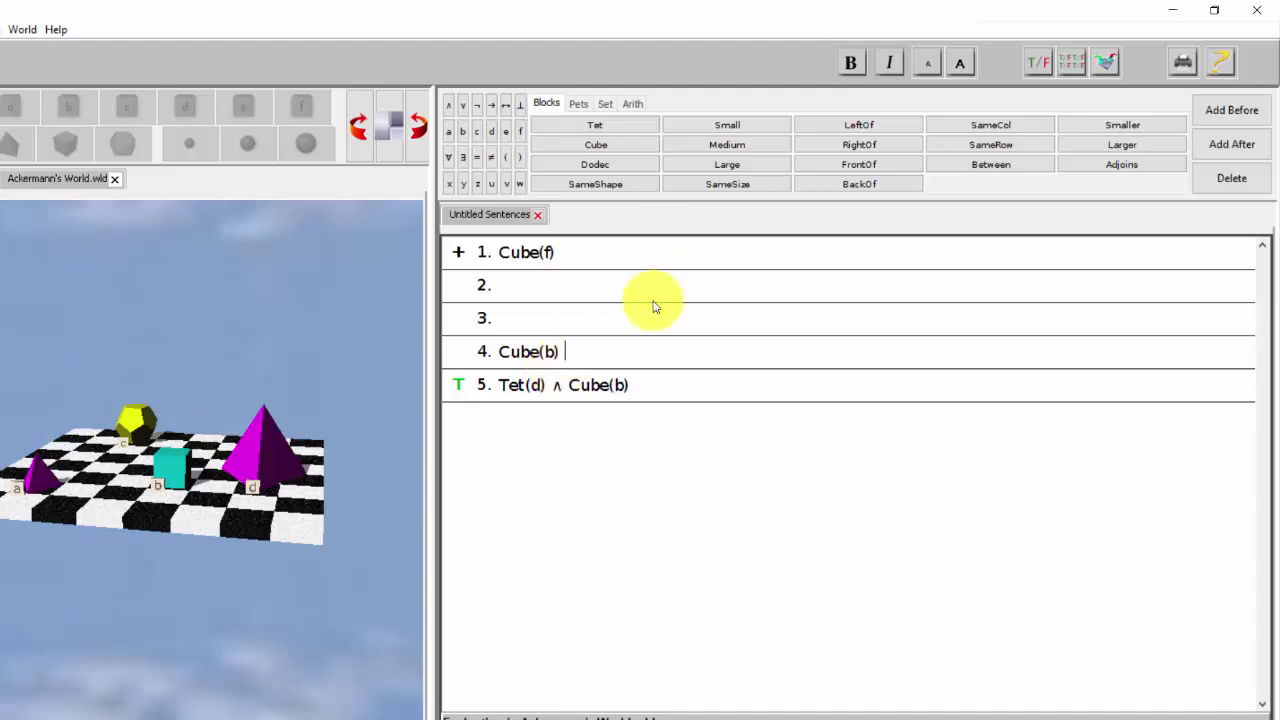
Extend sentence 4 to Cube(b) ∧ Tet(c), fixing a Dodec typo, and verify it evaluates false
click(447, 108)
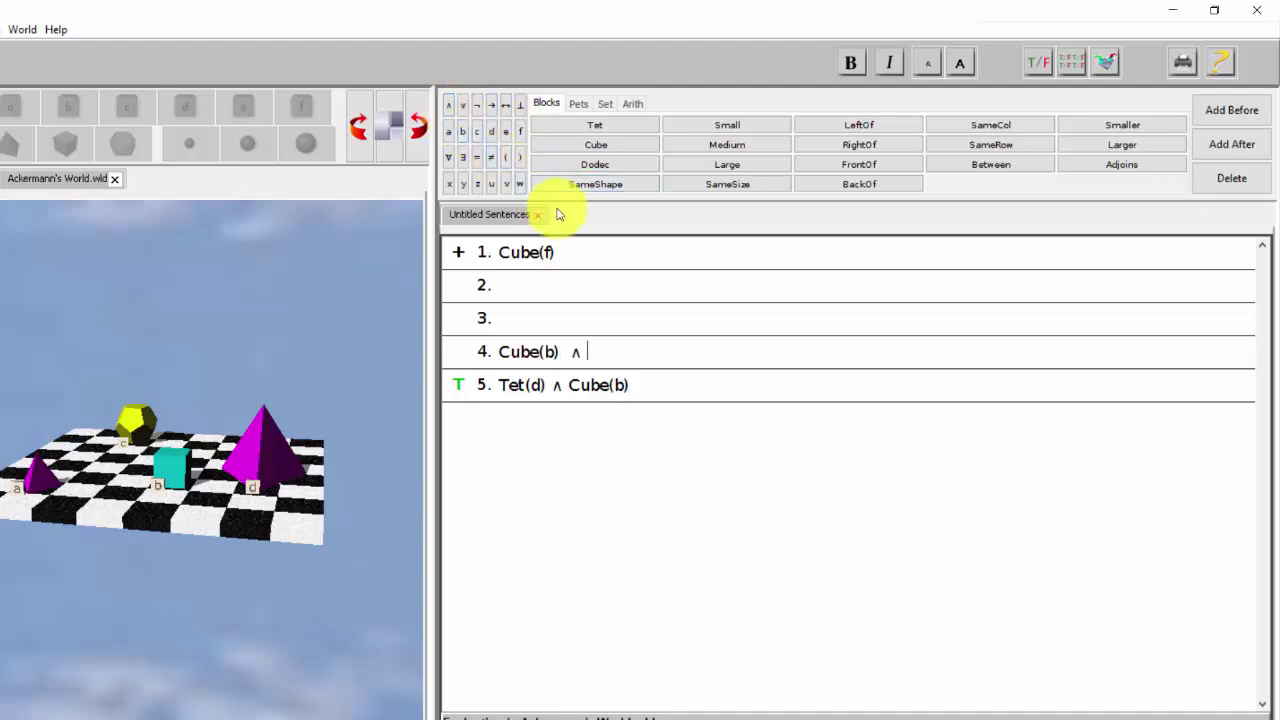
text(Tet(c))
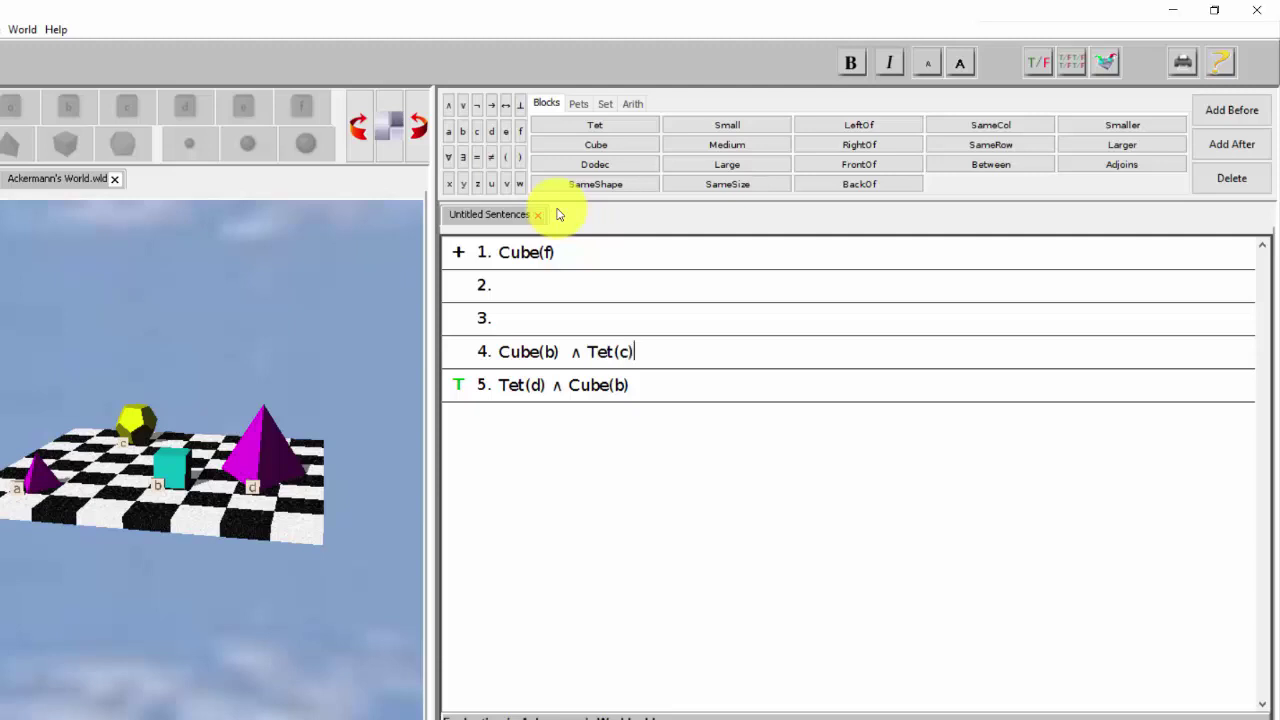
click(1036, 64)
click(1036, 64)
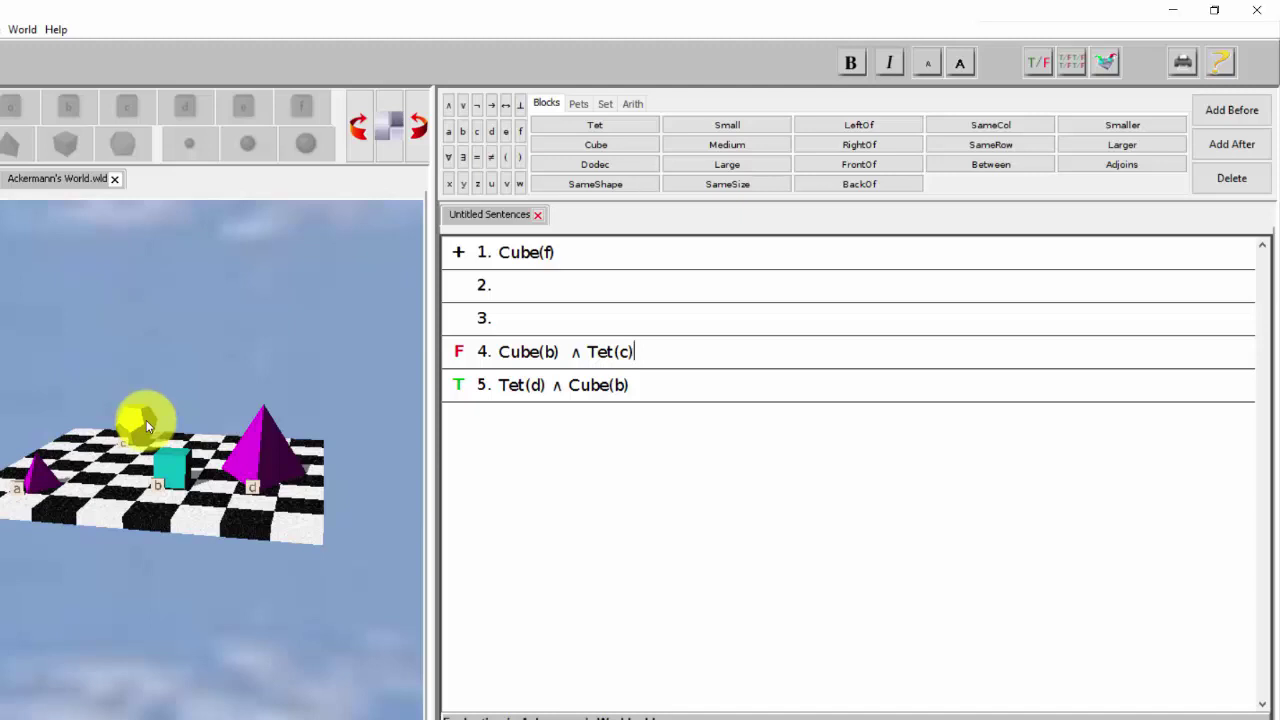
Fill sentence 3 with the palette symbols ∧ ∨ ¬ → ↔ ∀ ∃ = ≠ and variables x, y
click(540, 317)
click(450, 103)
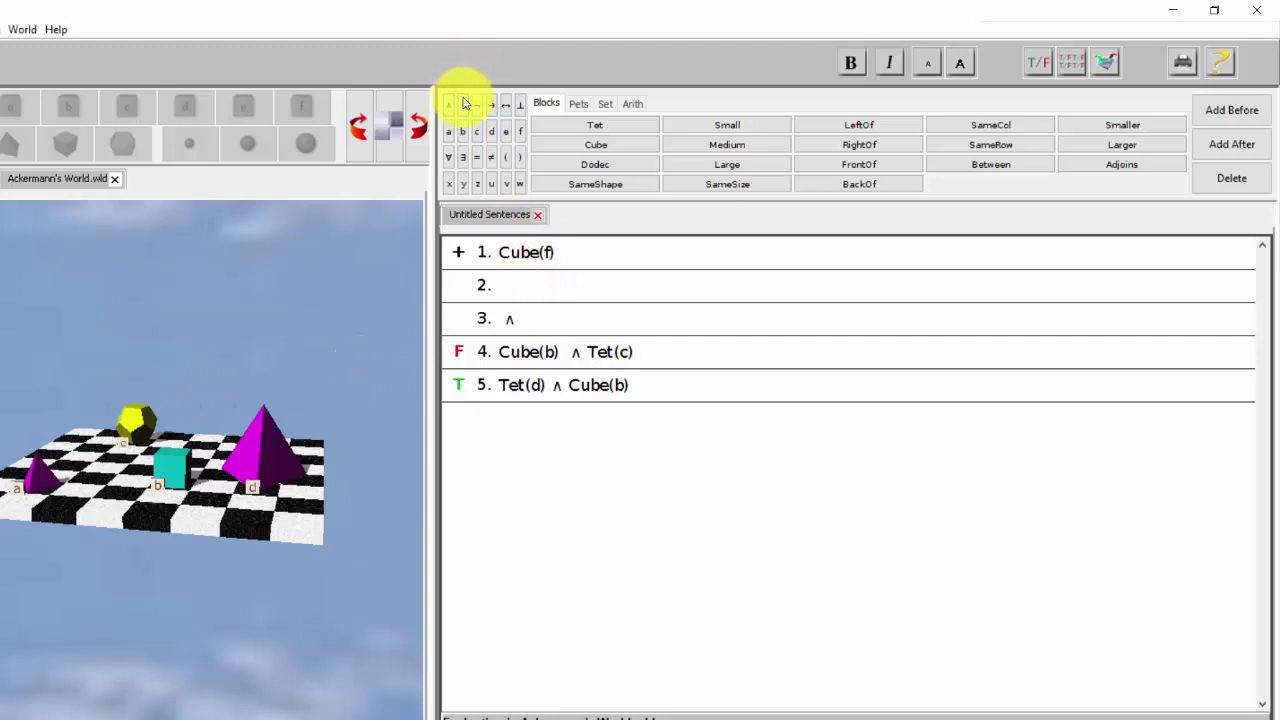
click(462, 103)
click(477, 103)
click(491, 104)
click(505, 104)
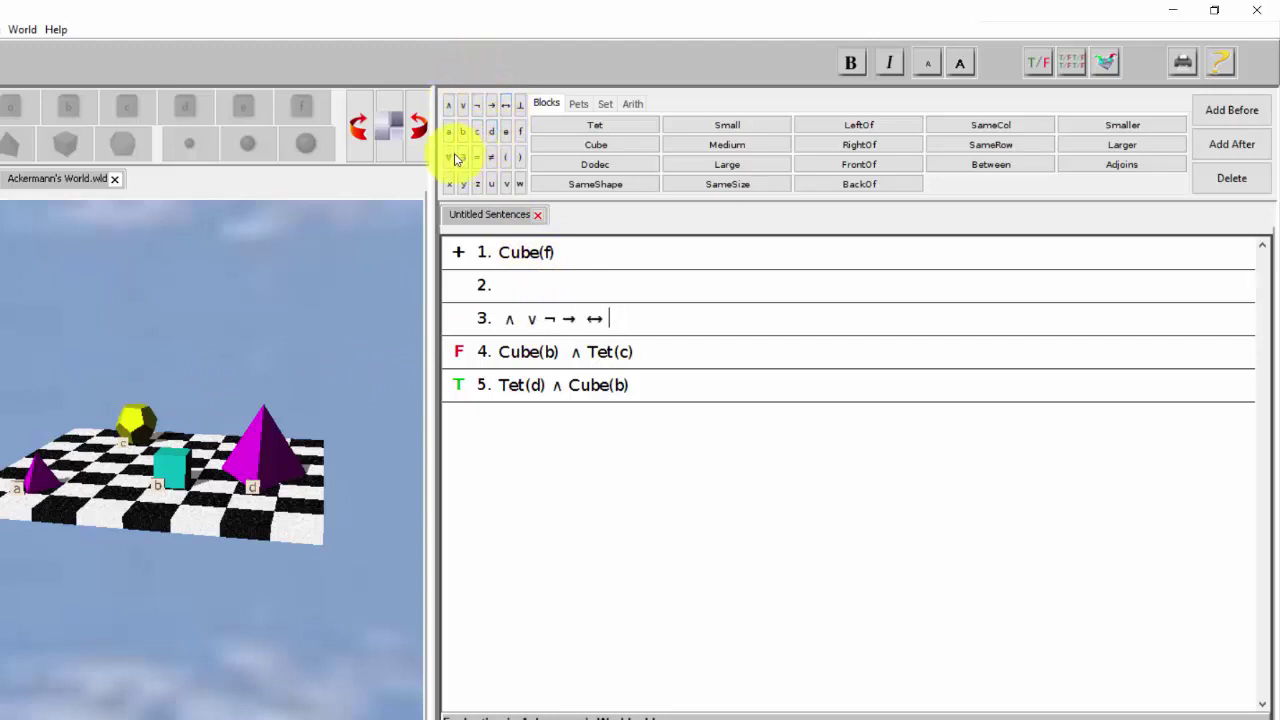
click(450, 158)
click(464, 158)
click(478, 159)
click(492, 160)
click(449, 186)
click(464, 186)
Append z, u, v, w and ⊥ to sentence 3, then type &|~%%$# into sentence 2
click(478, 186)
click(491, 186)
click(506, 186)
click(520, 186)
click(520, 105)
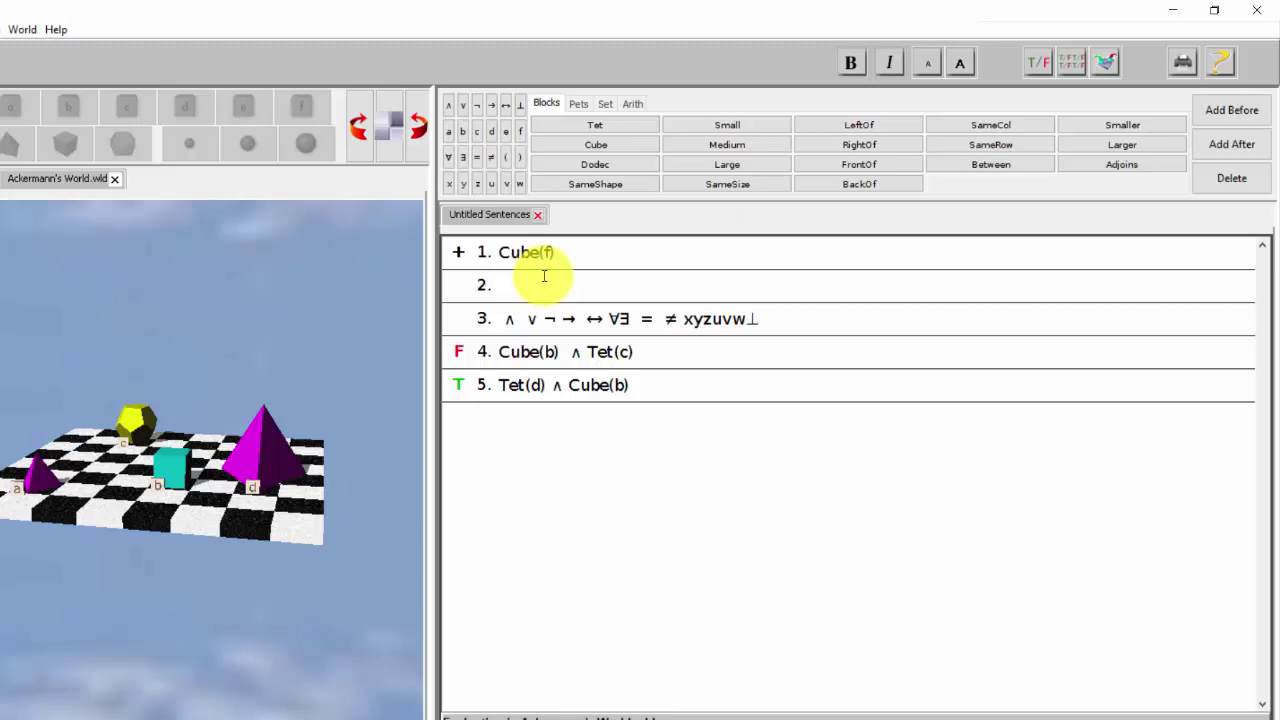
text(&|~%%$#)
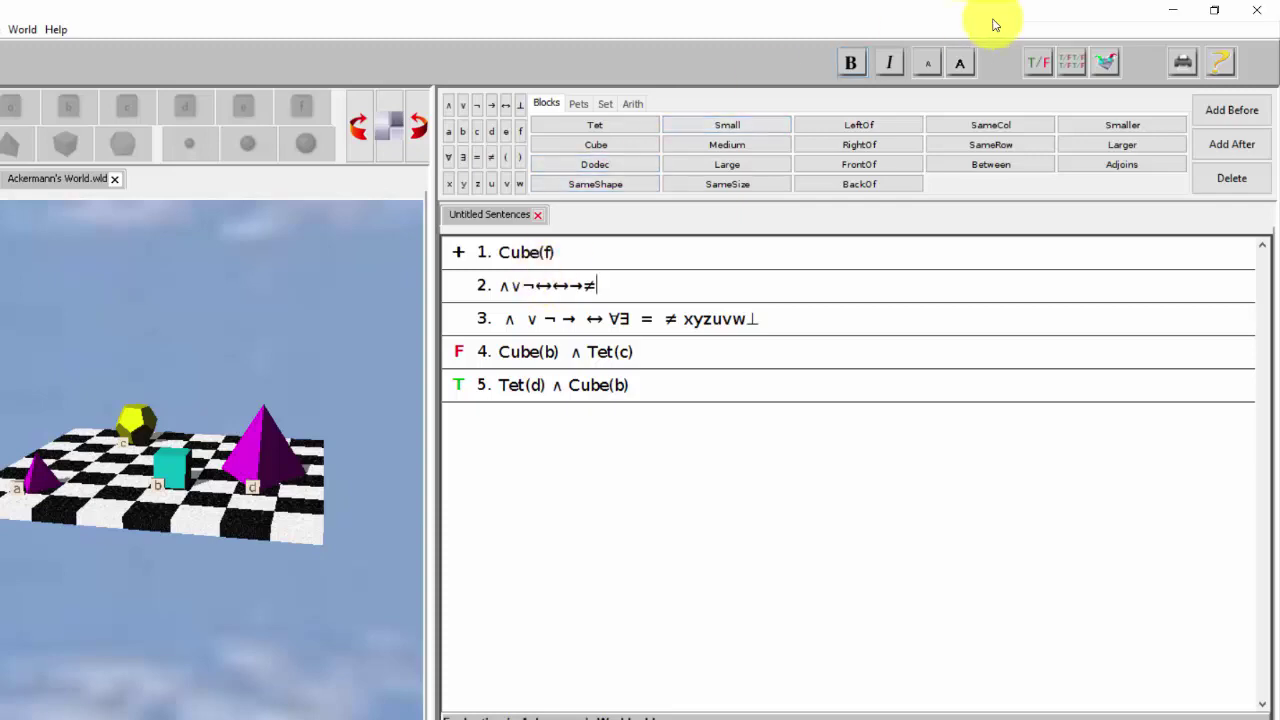
Clear the open windows off the desktop and open the Language, Proof and Logic folder
click(1172, 12)
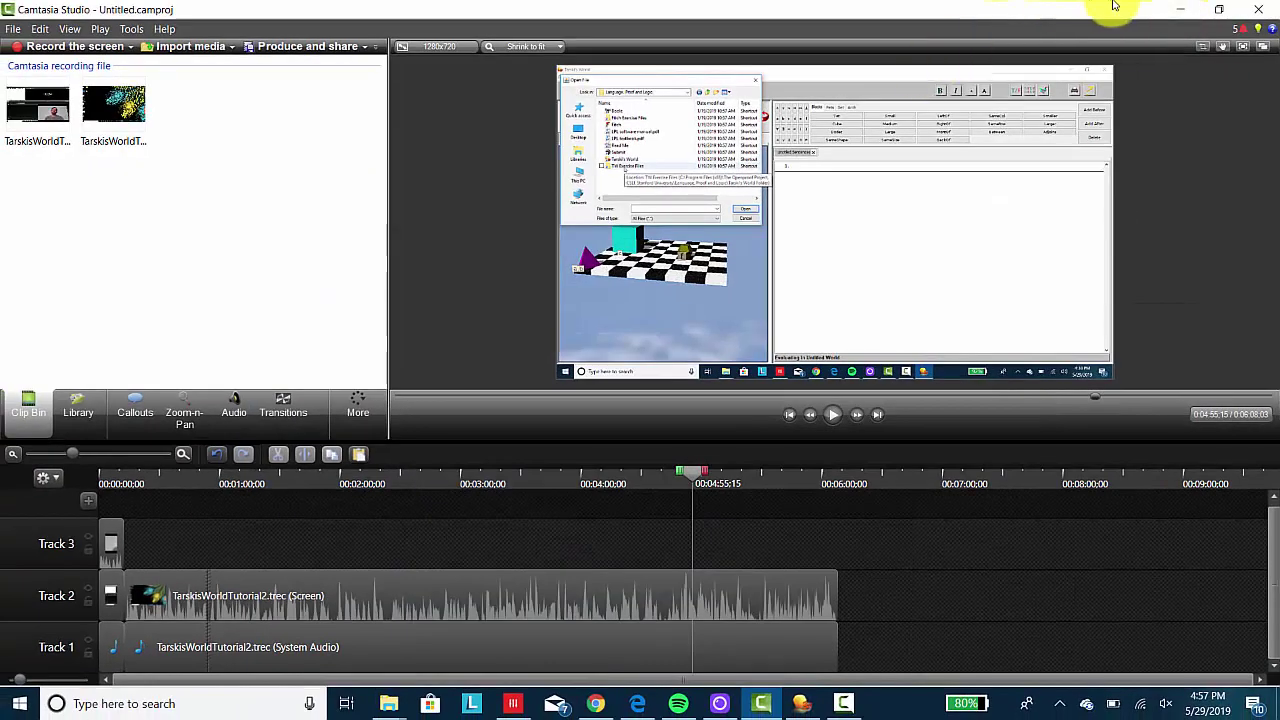
click(1182, 9)
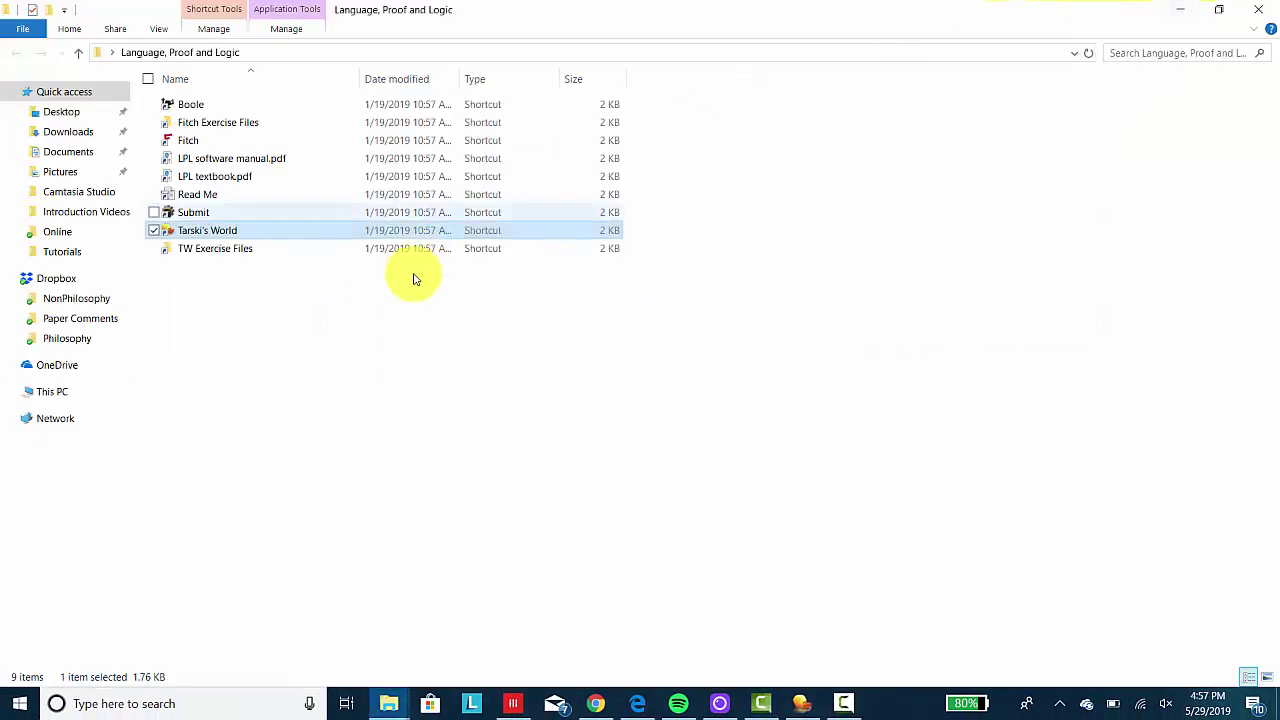
click(1182, 9)
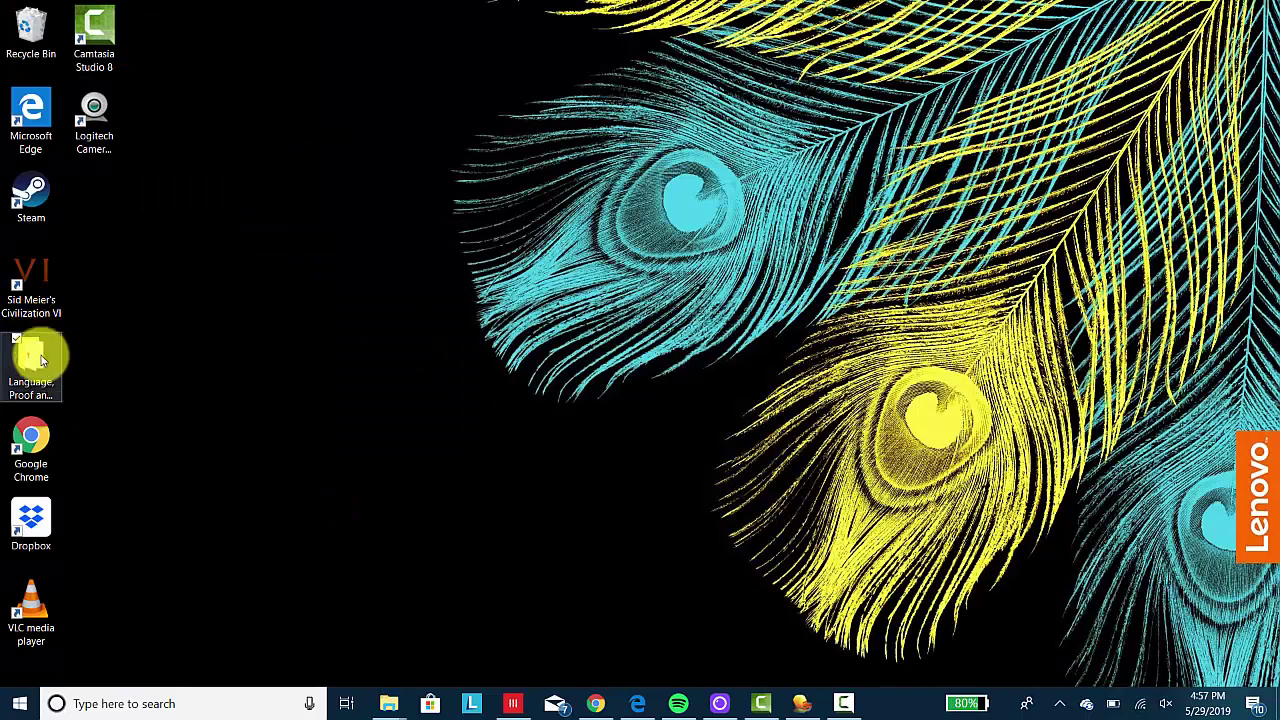
click(45, 360)
double_click(35, 357)
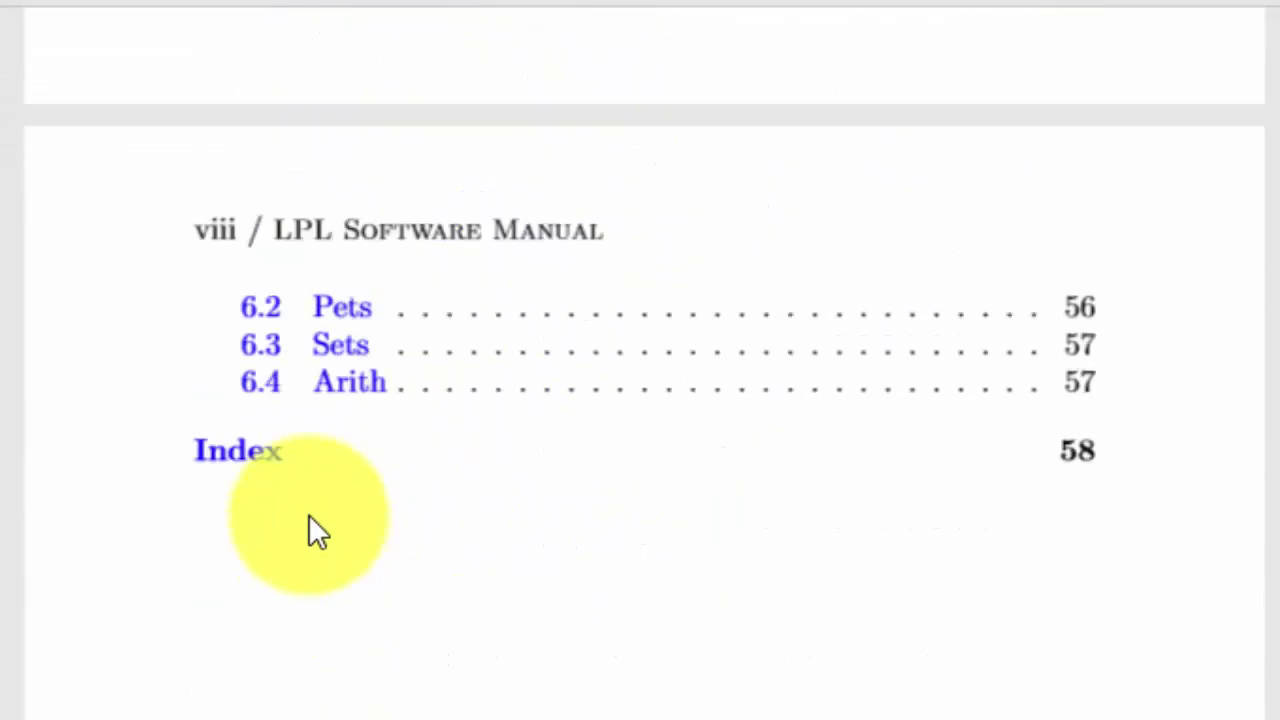
Scroll the LPL software manual to page 22's Table 3.1 of keyboard symbol equivalents
scroll(308, 516, down, 5)
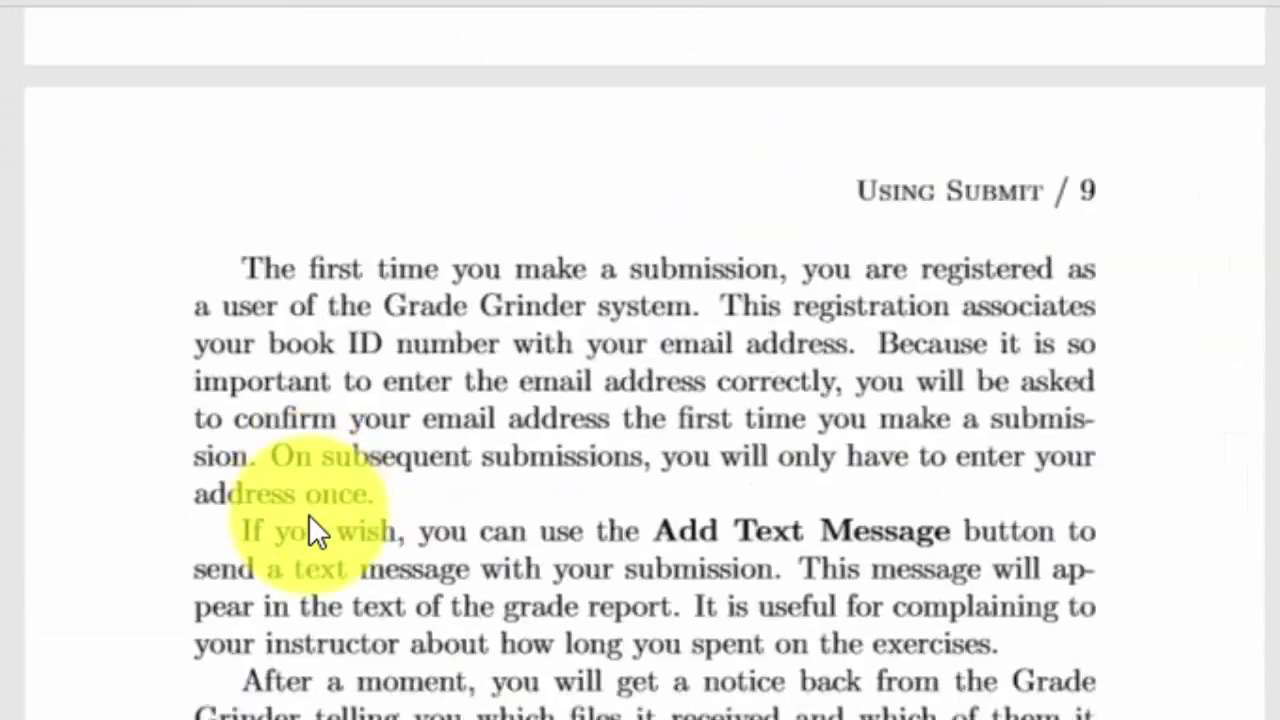
scroll(312, 517, down, 20)
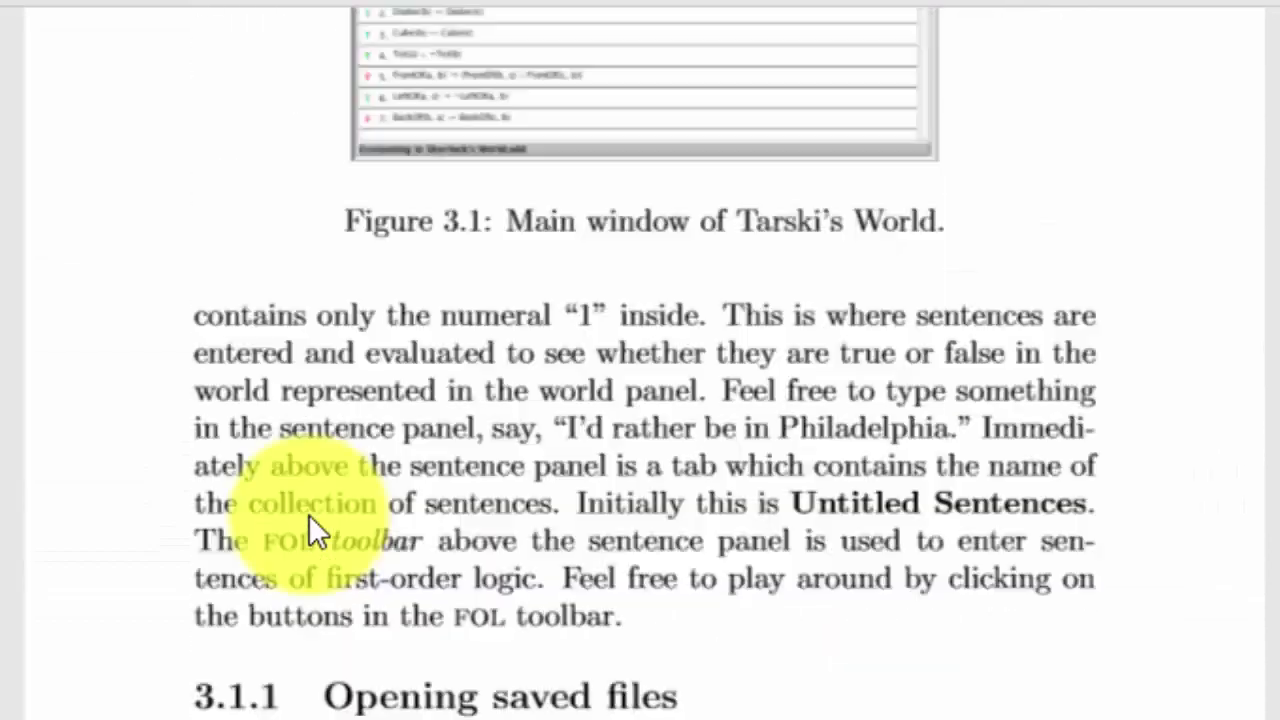
scroll(308, 514, down, 20)
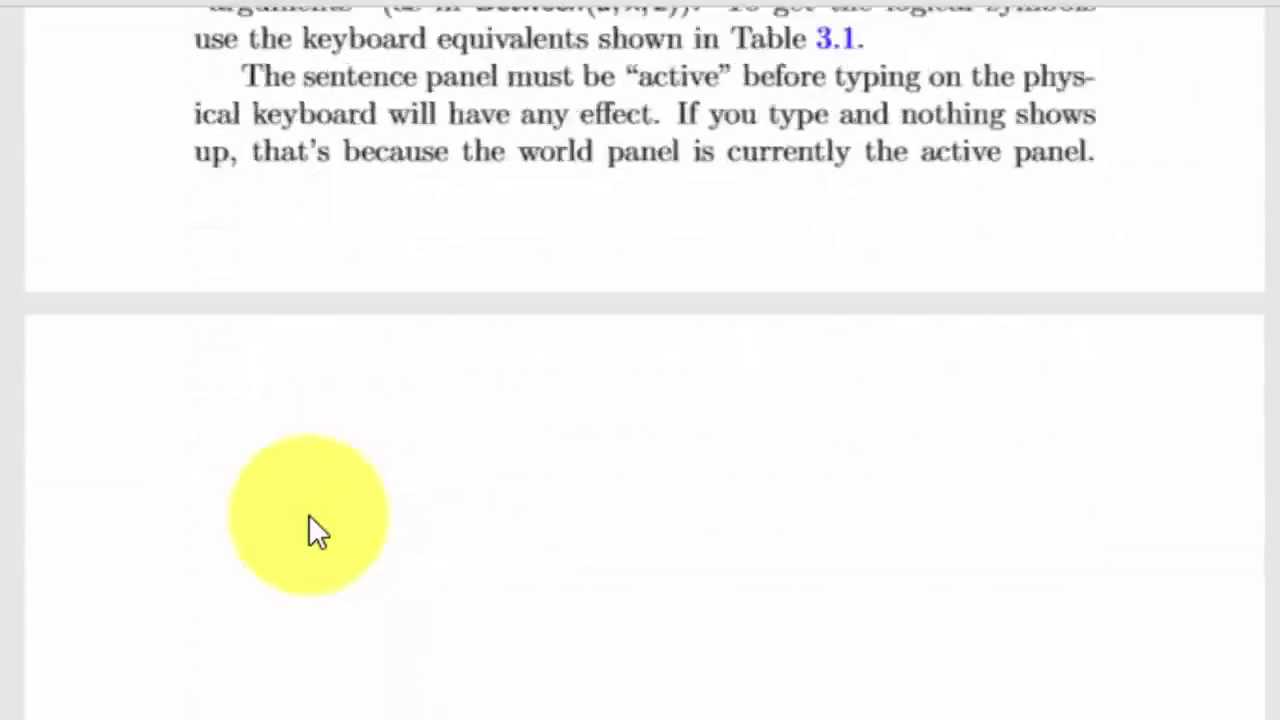
scroll(313, 517, up, 15)
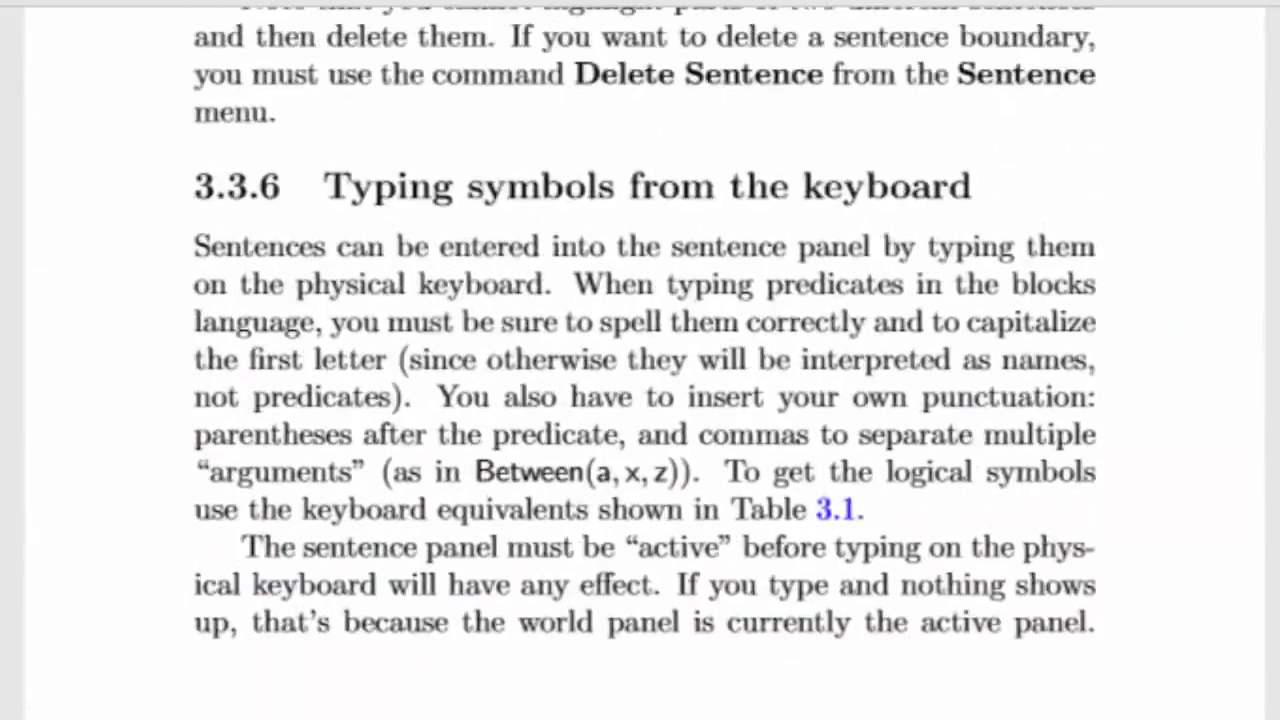
scroll(640, 400, up, 3)
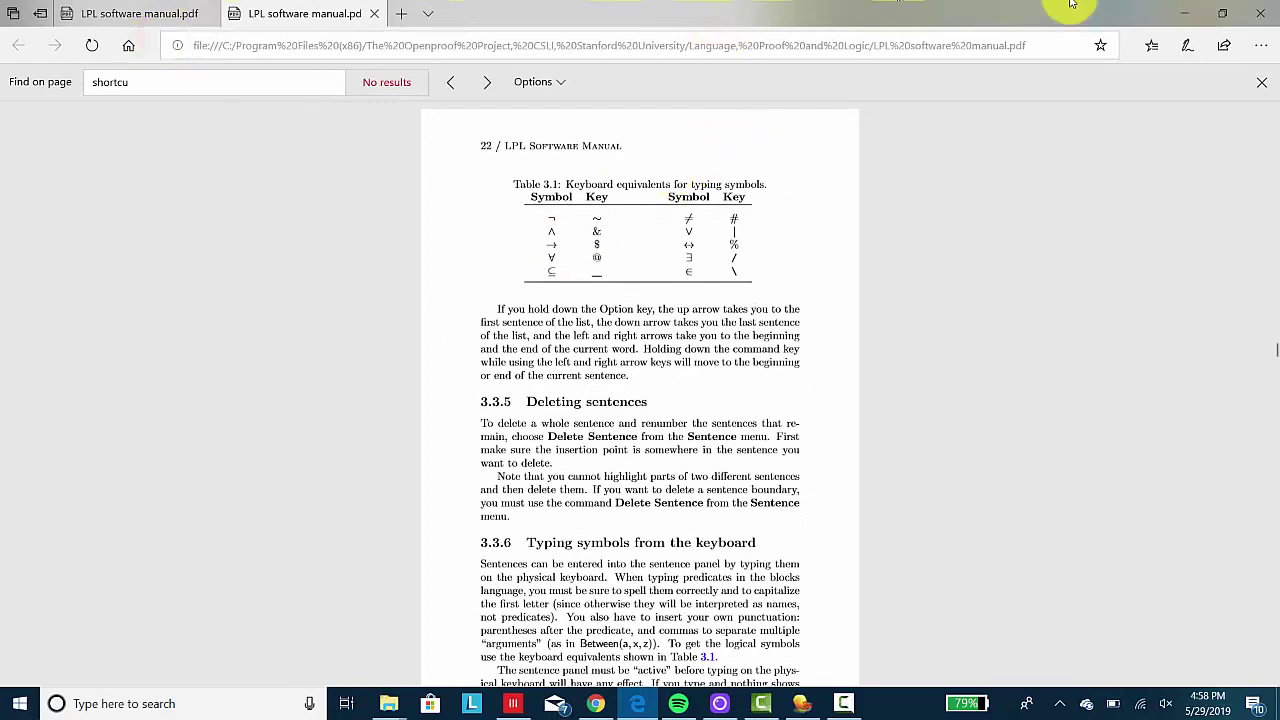
Minimize the PDF manual and the folder window, and bring Tarski's World back to the front
click(1181, 15)
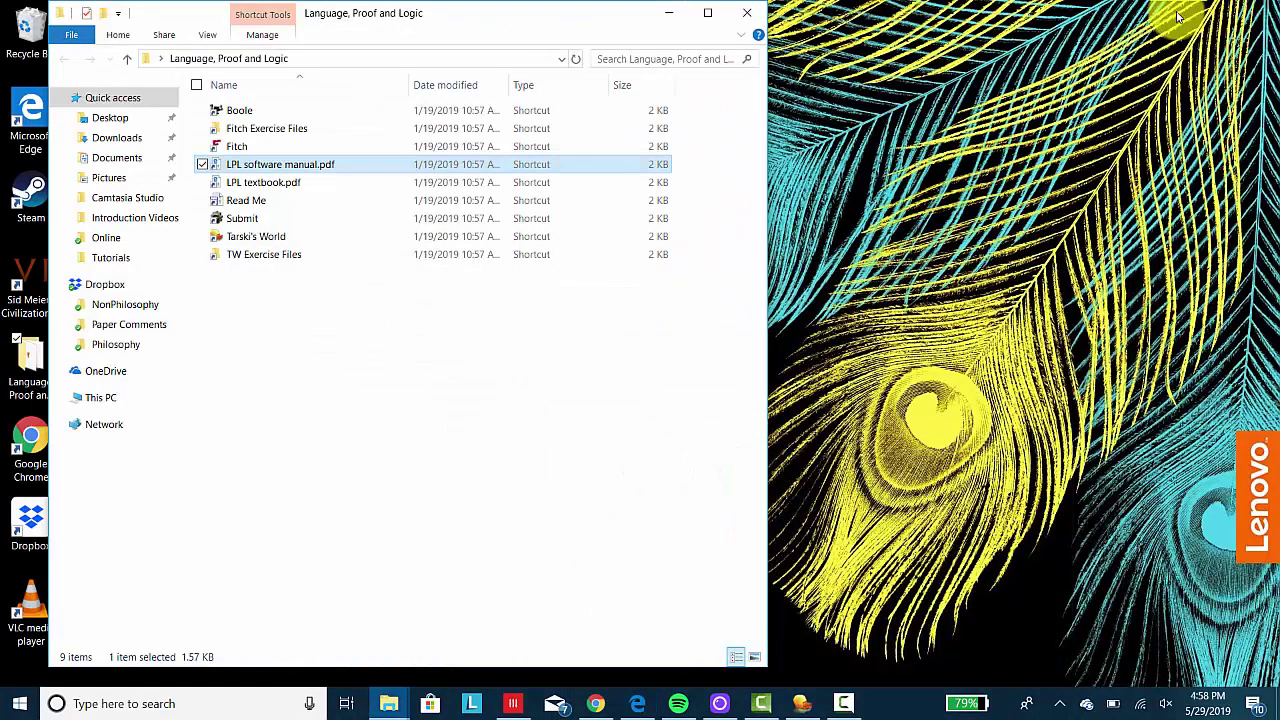
click(667, 14)
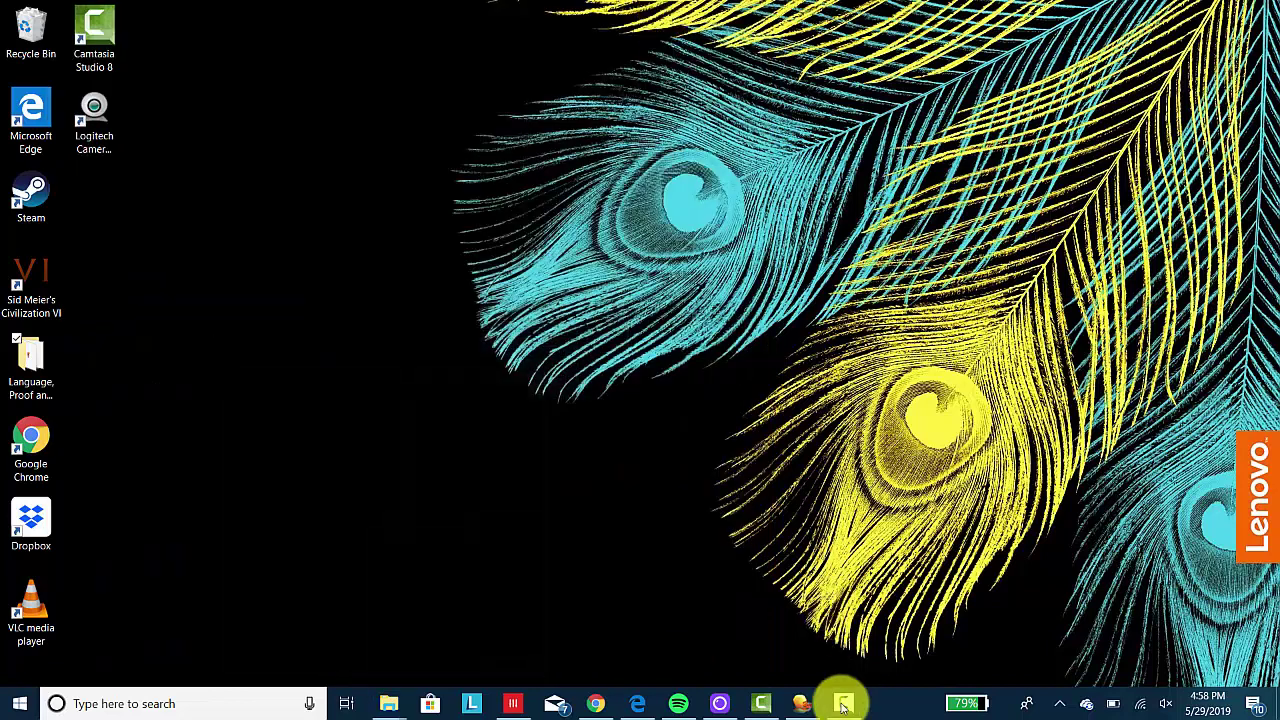
click(801, 703)
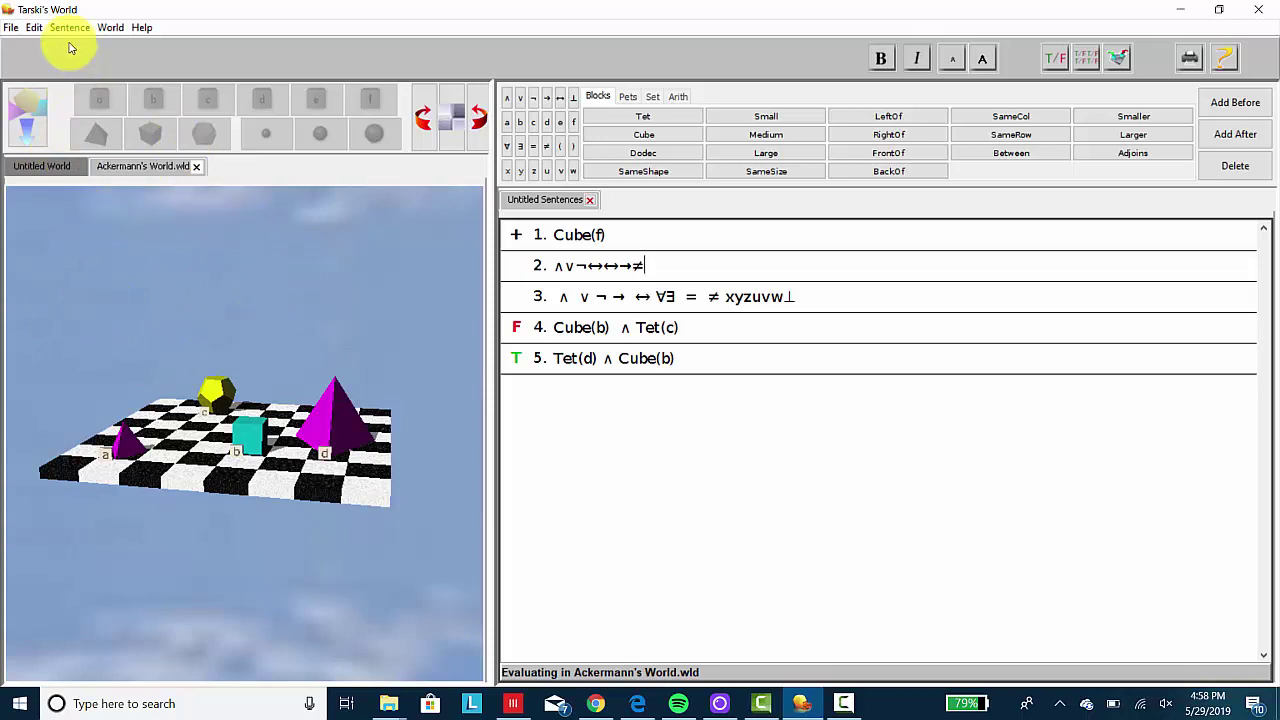
Open Abelard's Sentences from the TW Exercise Files folder with File > Open
click(9, 33)
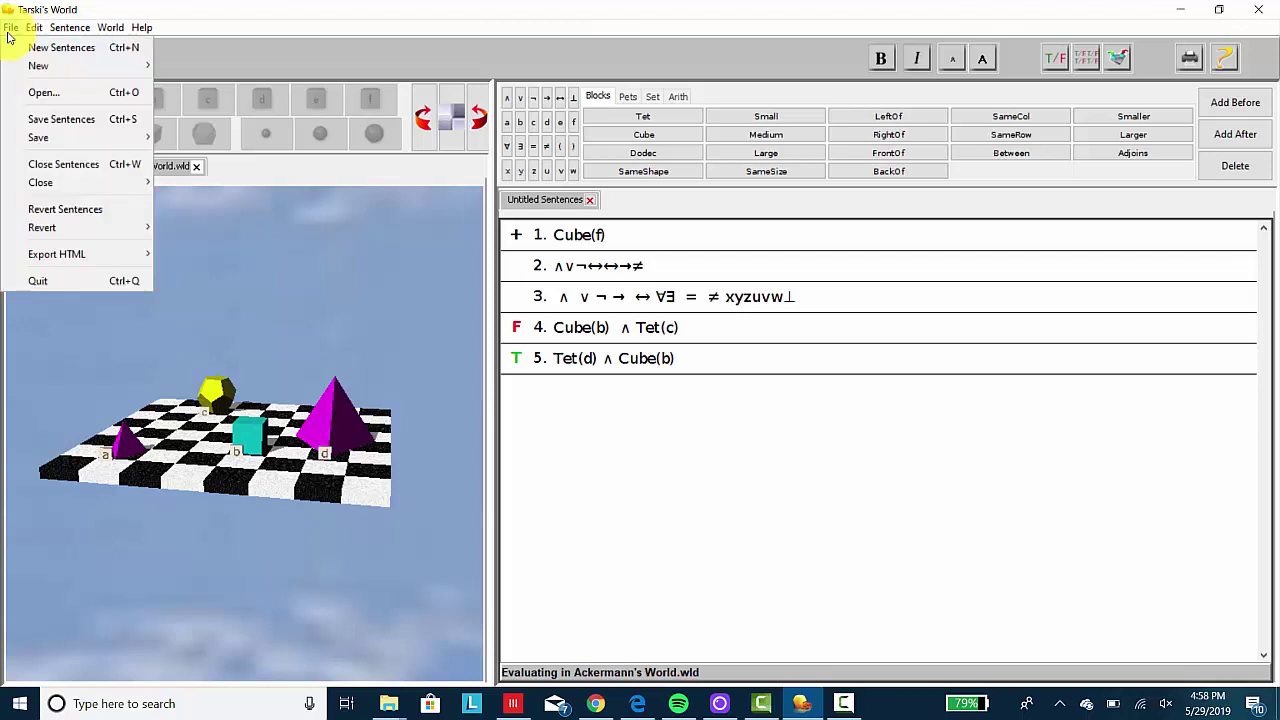
click(46, 93)
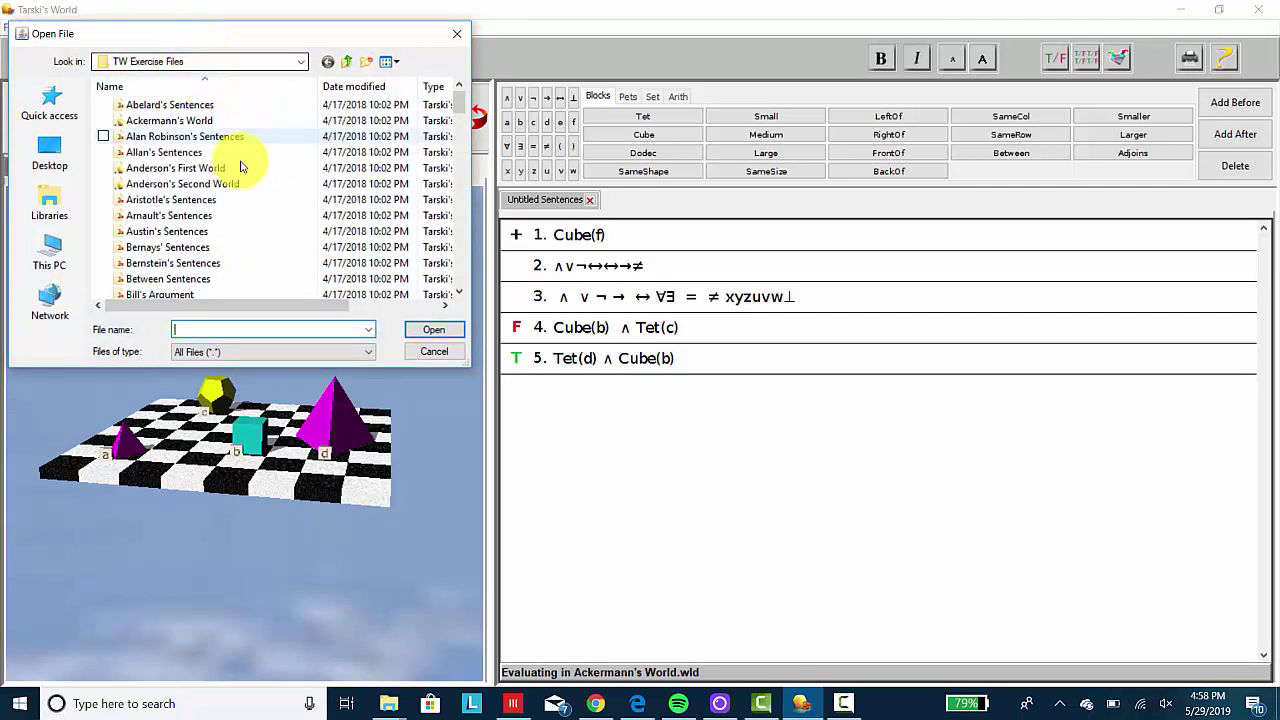
scroll(240, 166, down, 2)
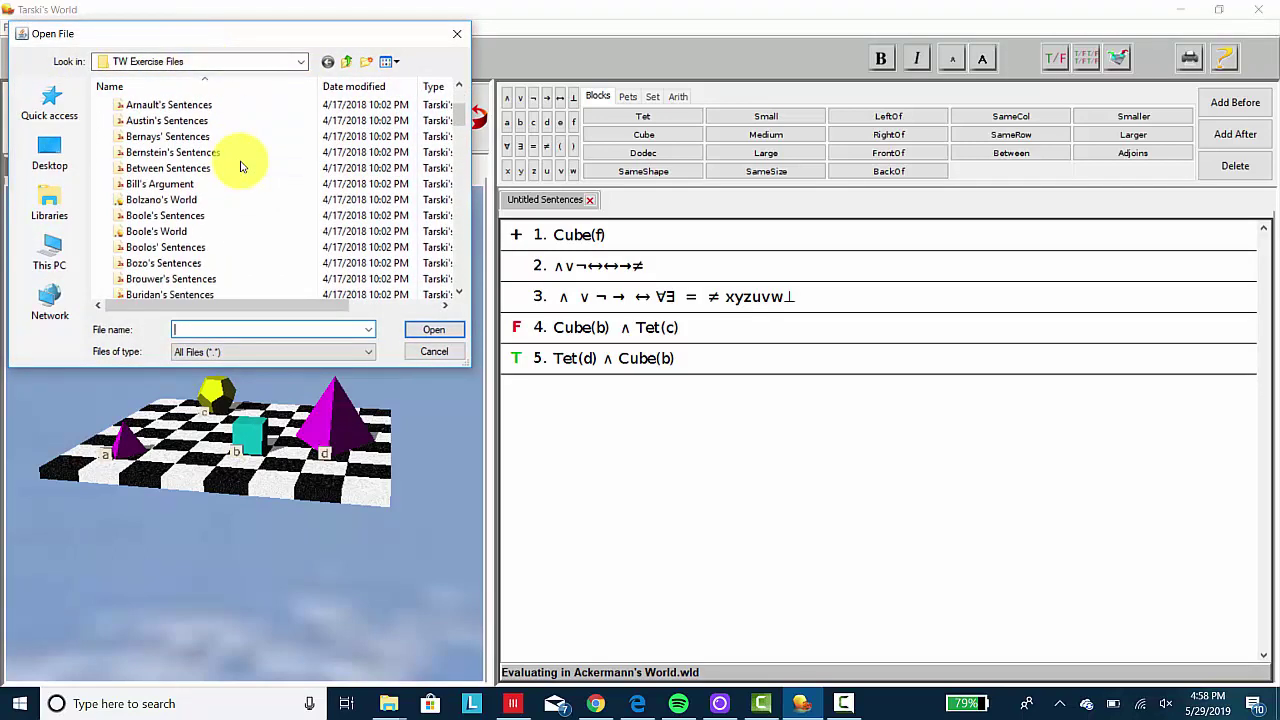
scroll(240, 166, up, 2)
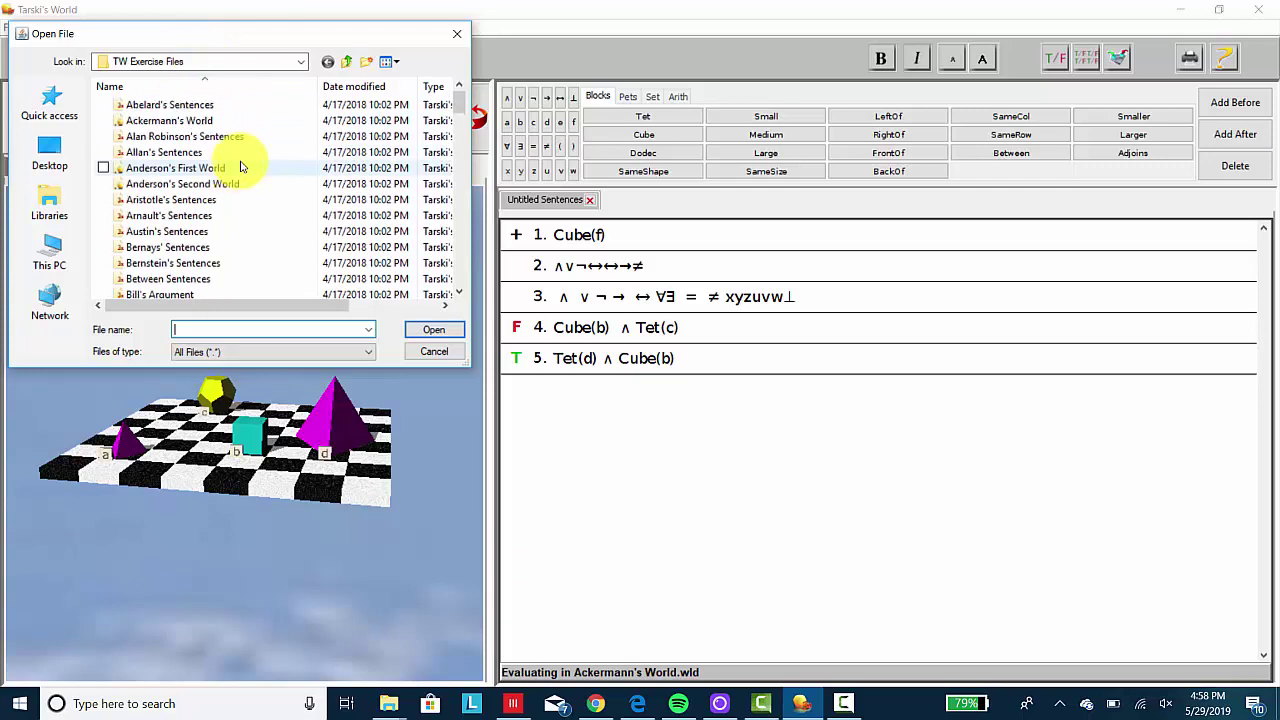
double_click(182, 113)
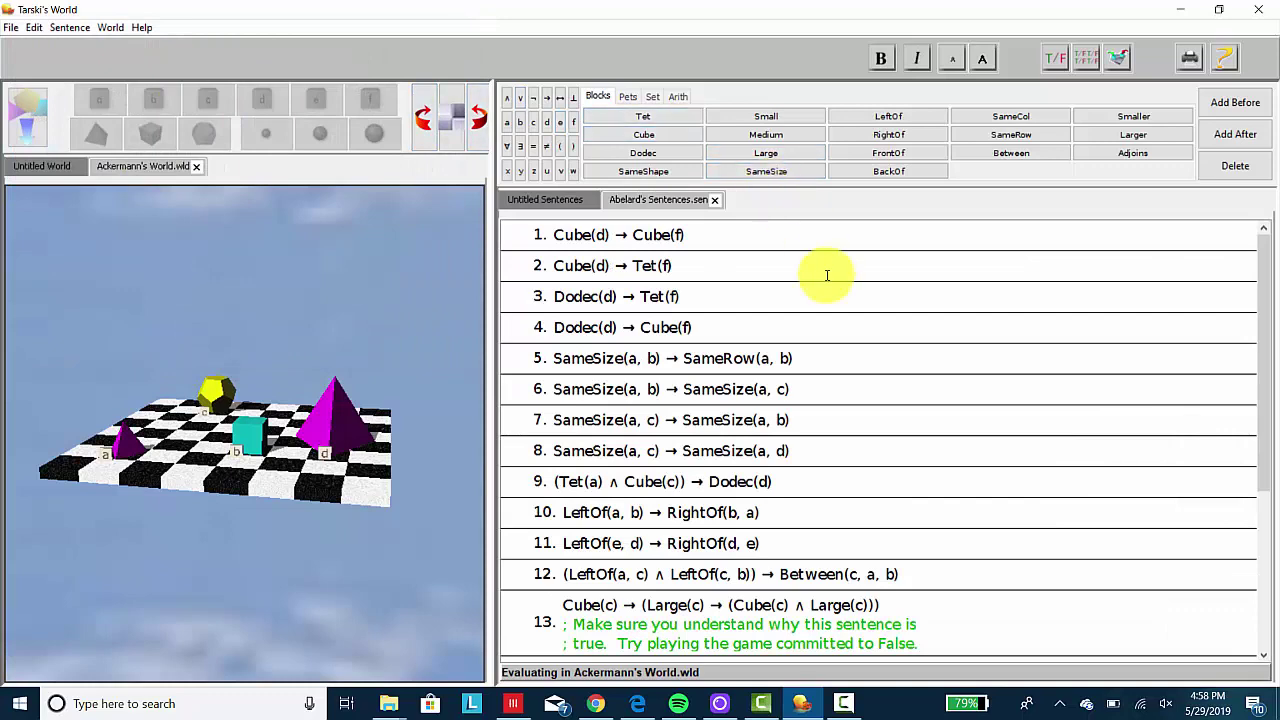
Verify Abelard's sentence 1 against Ackermann's World, which marks it +
scroll(827, 275, down, 3)
scroll(827, 275, up, 3)
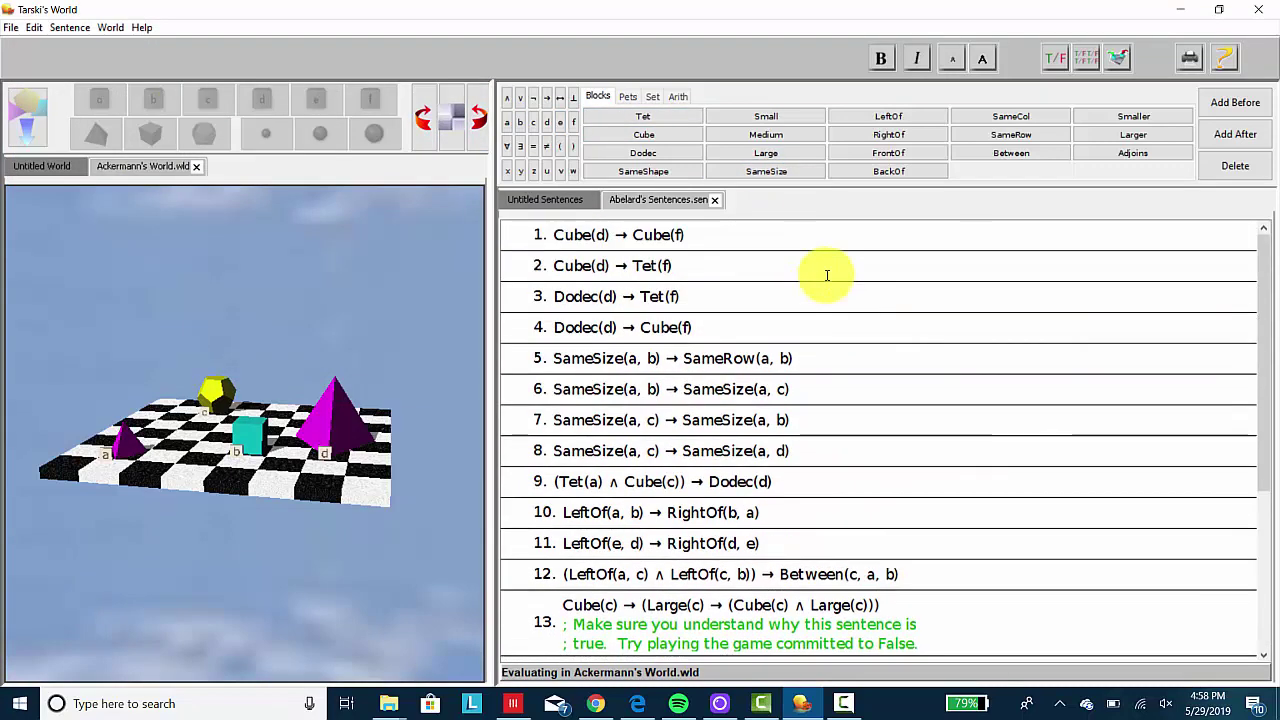
click(744, 239)
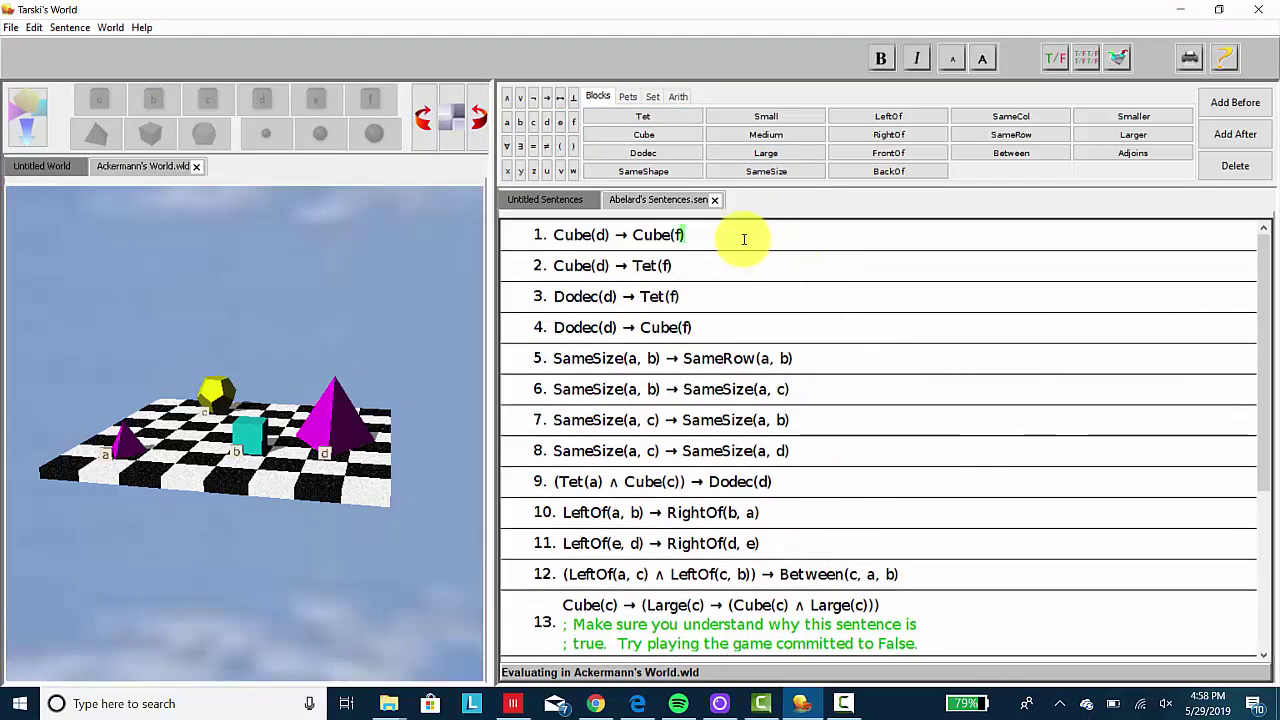
click(1058, 59)
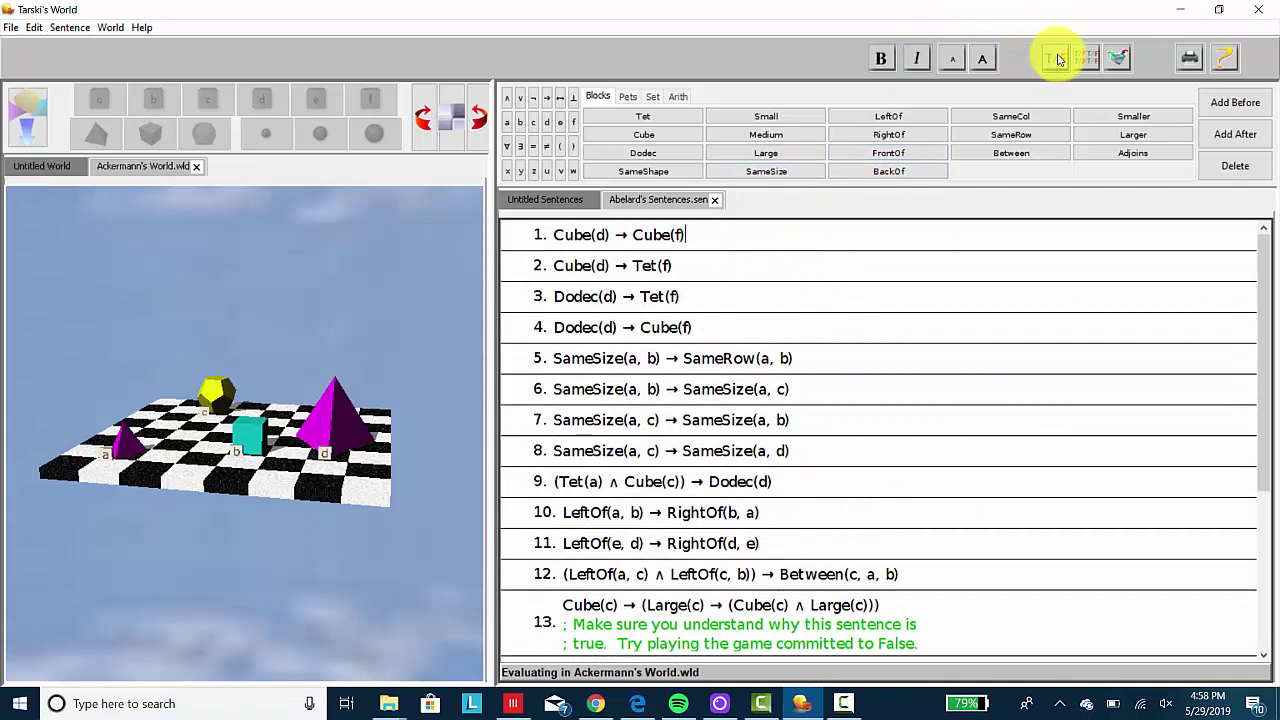
Evaluate sentence 5, SameSize(a, b) → SameRow(a, b), which comes out false
click(681, 234)
scroll(707, 283, down, 5)
scroll(707, 285, up, 5)
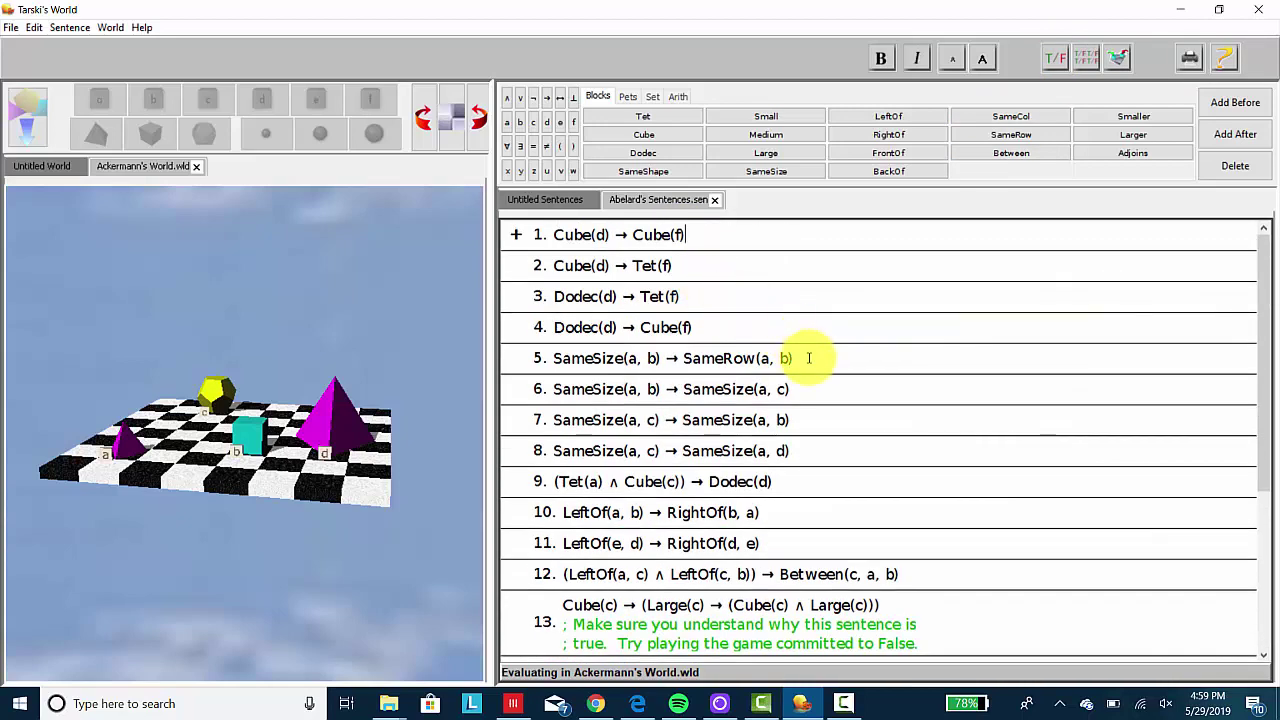
click(1058, 62)
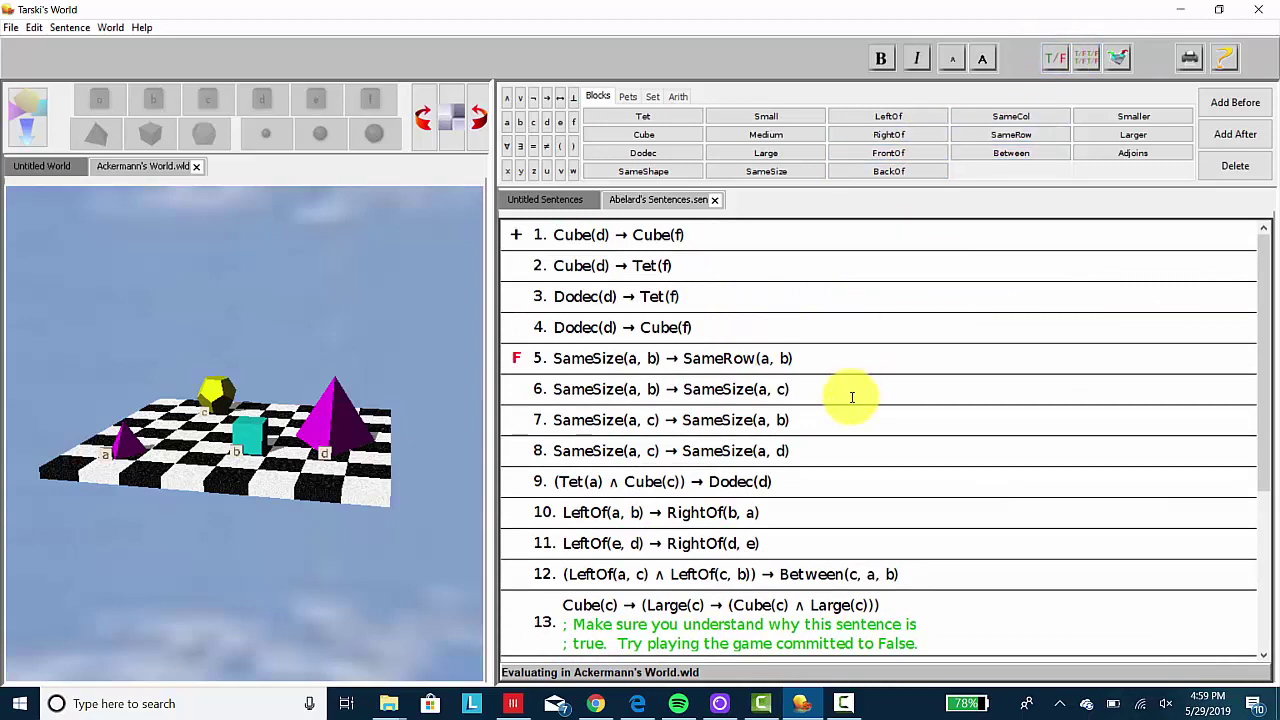
scroll(851, 397, down, 3)
scroll(851, 397, up, 3)
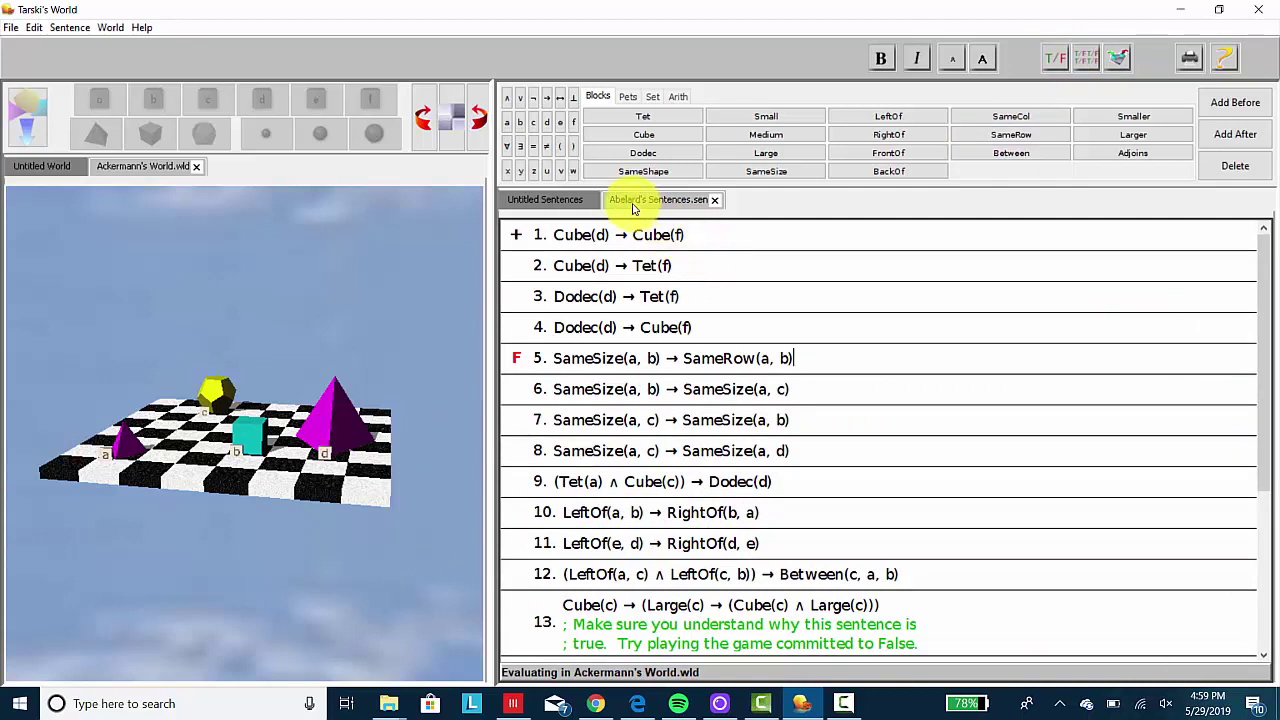
Return to the Untitled Sentences list after briefly revisiting Abelard's Sentences
click(533, 203)
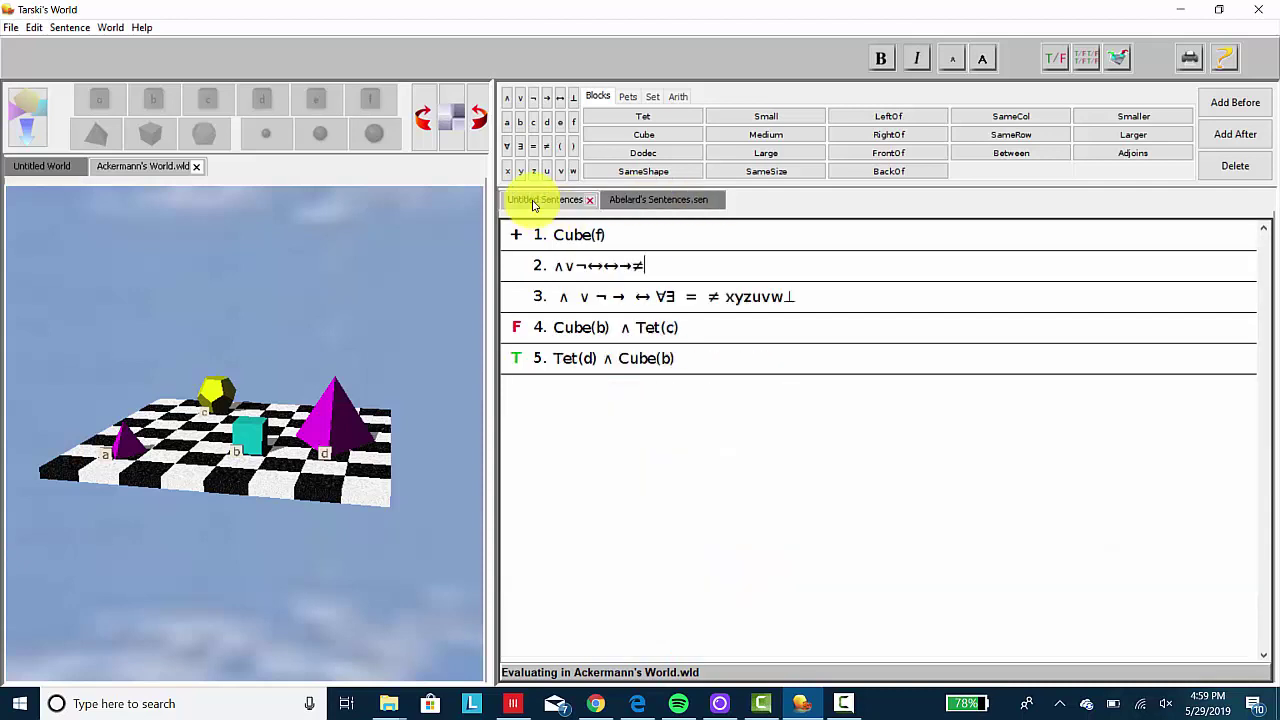
click(628, 206)
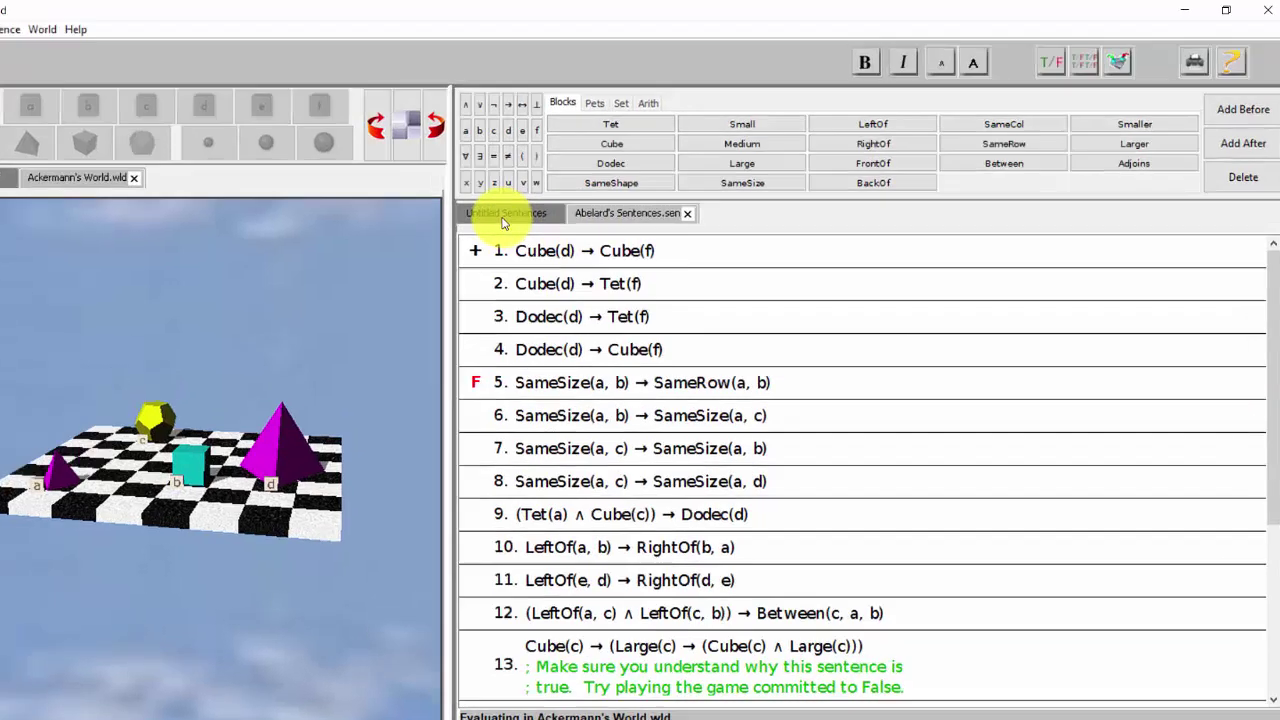
click(552, 204)
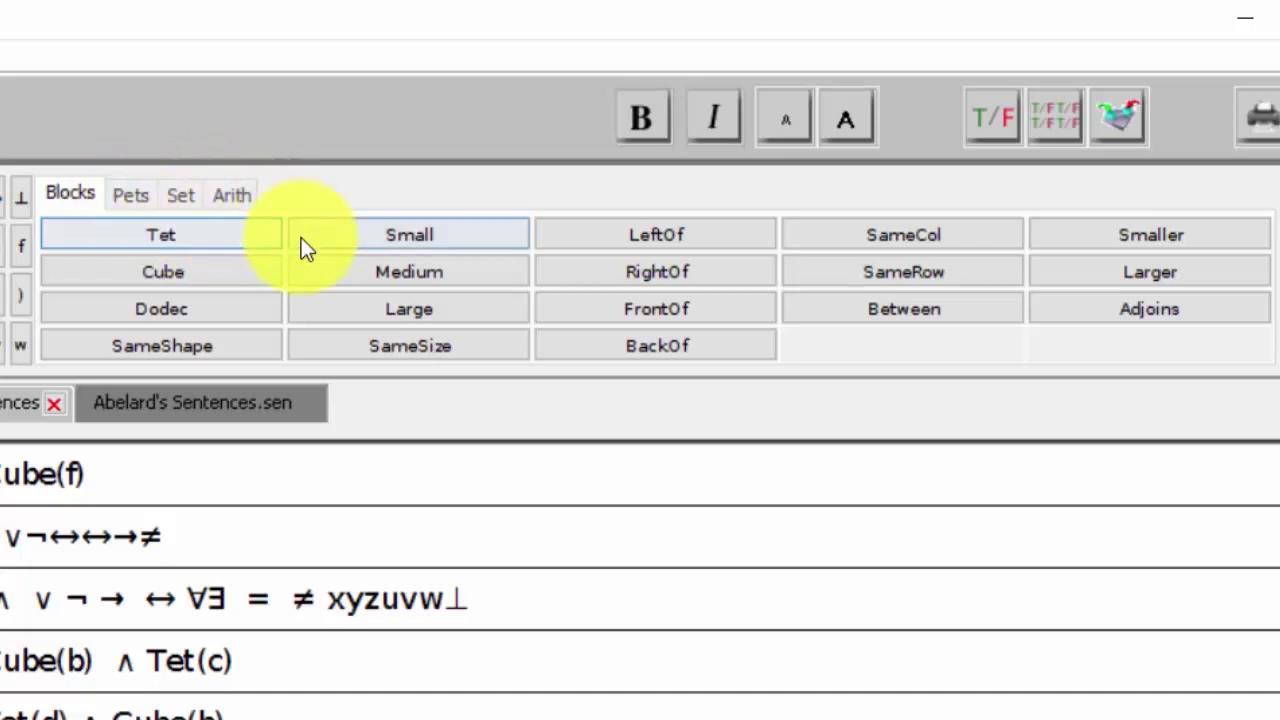
Preview the Pets, Set and Arith predicate palettes, finishing on the Pets palette
click(139, 194)
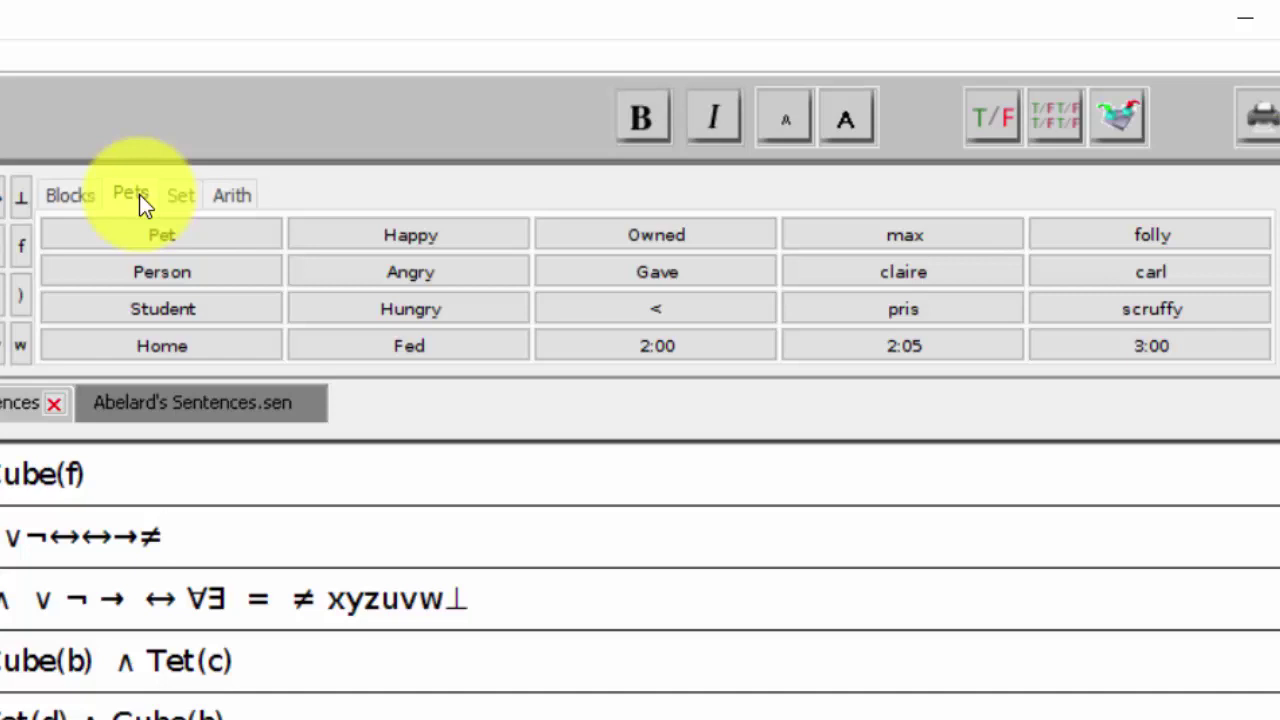
click(74, 200)
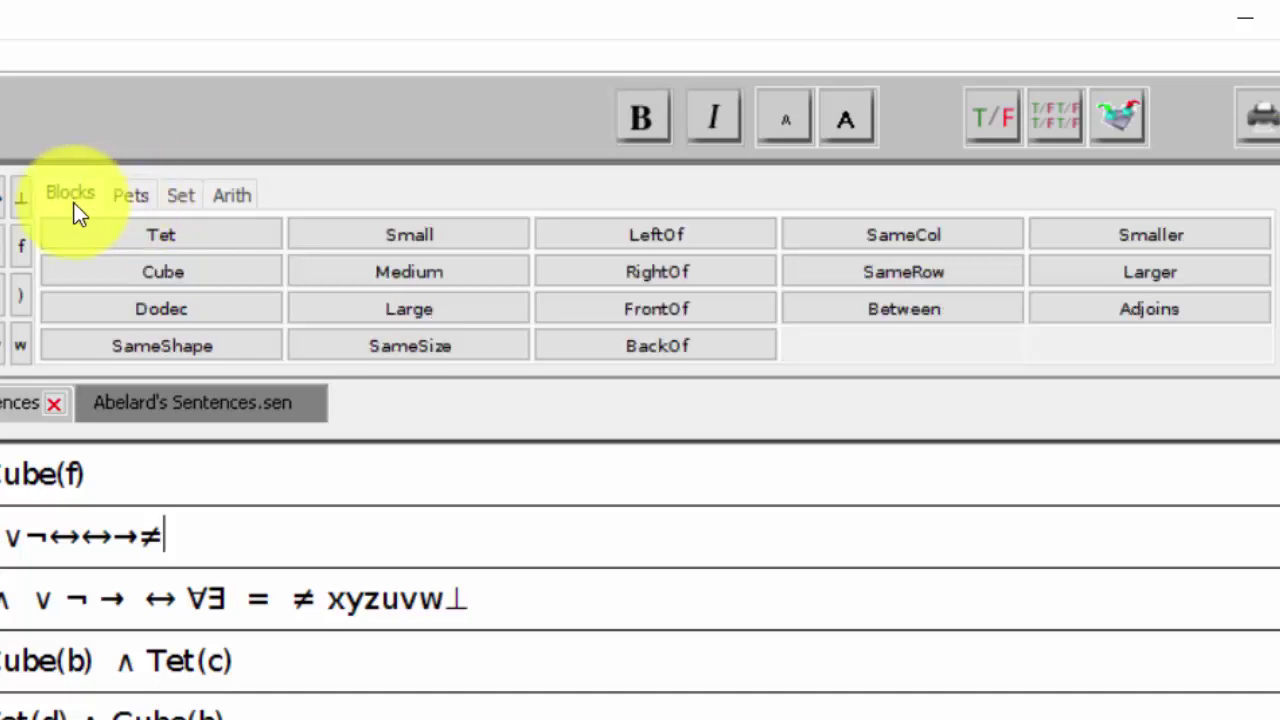
click(134, 200)
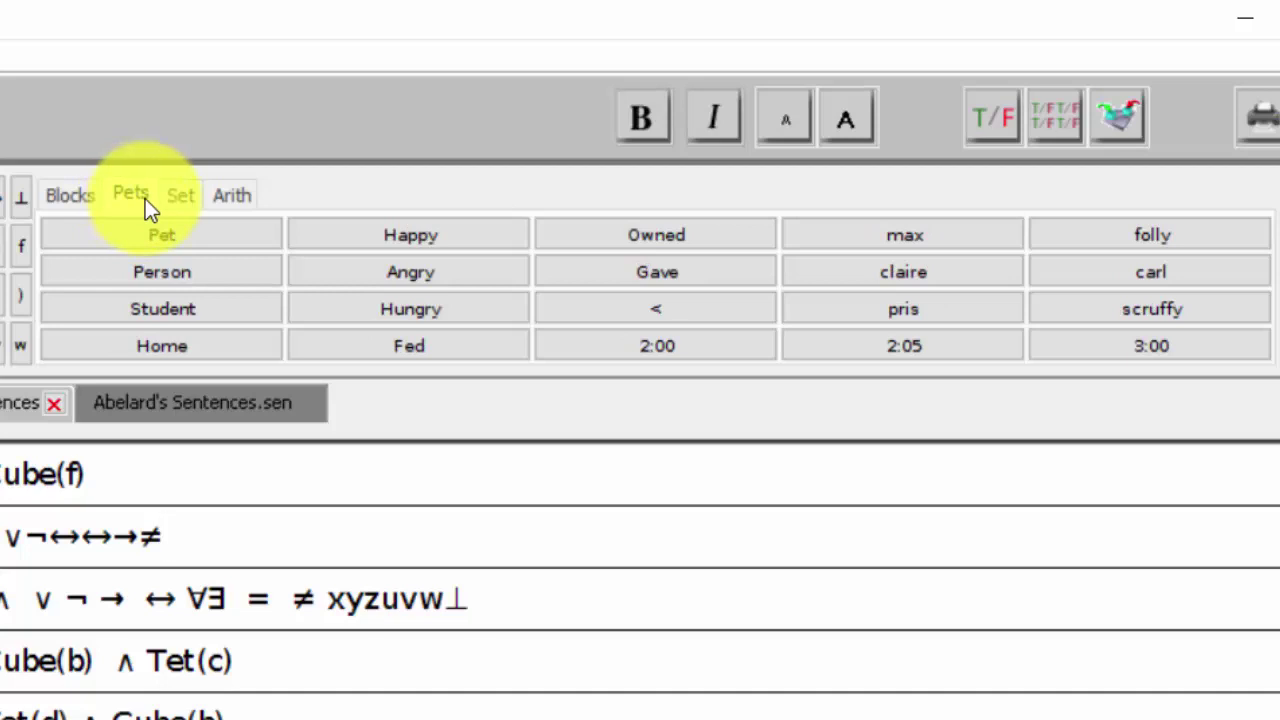
click(186, 194)
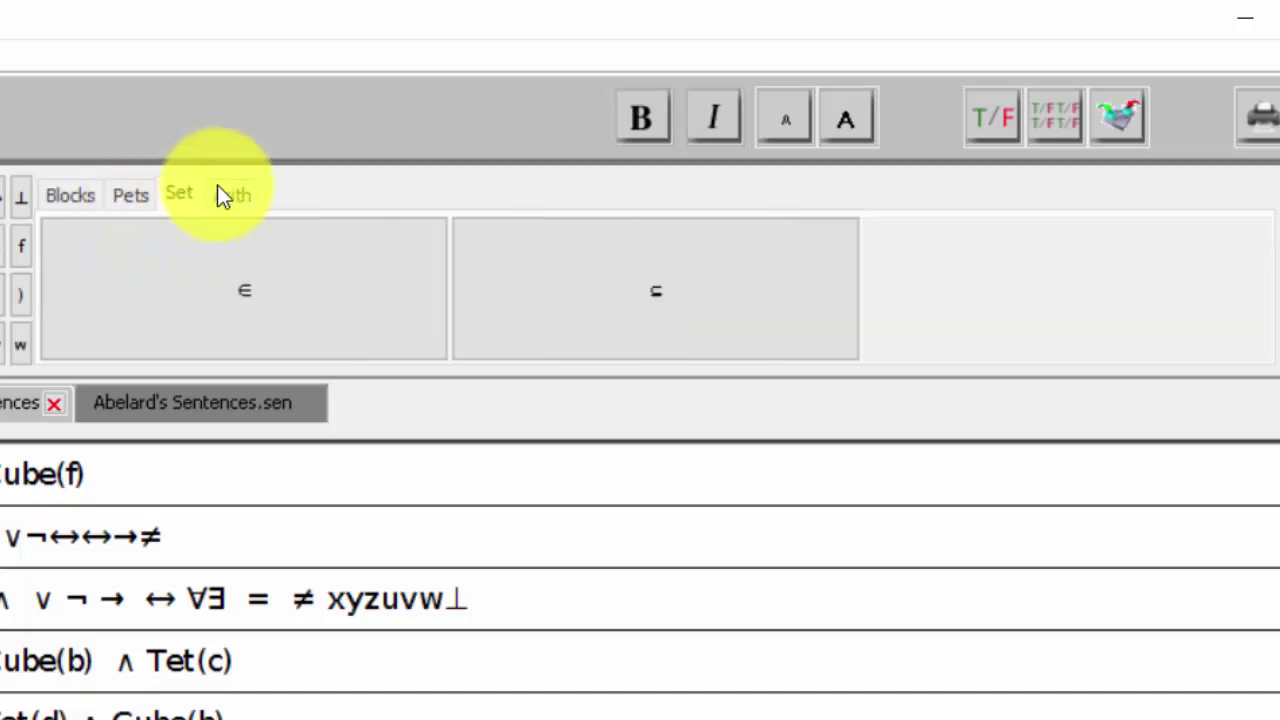
click(234, 190)
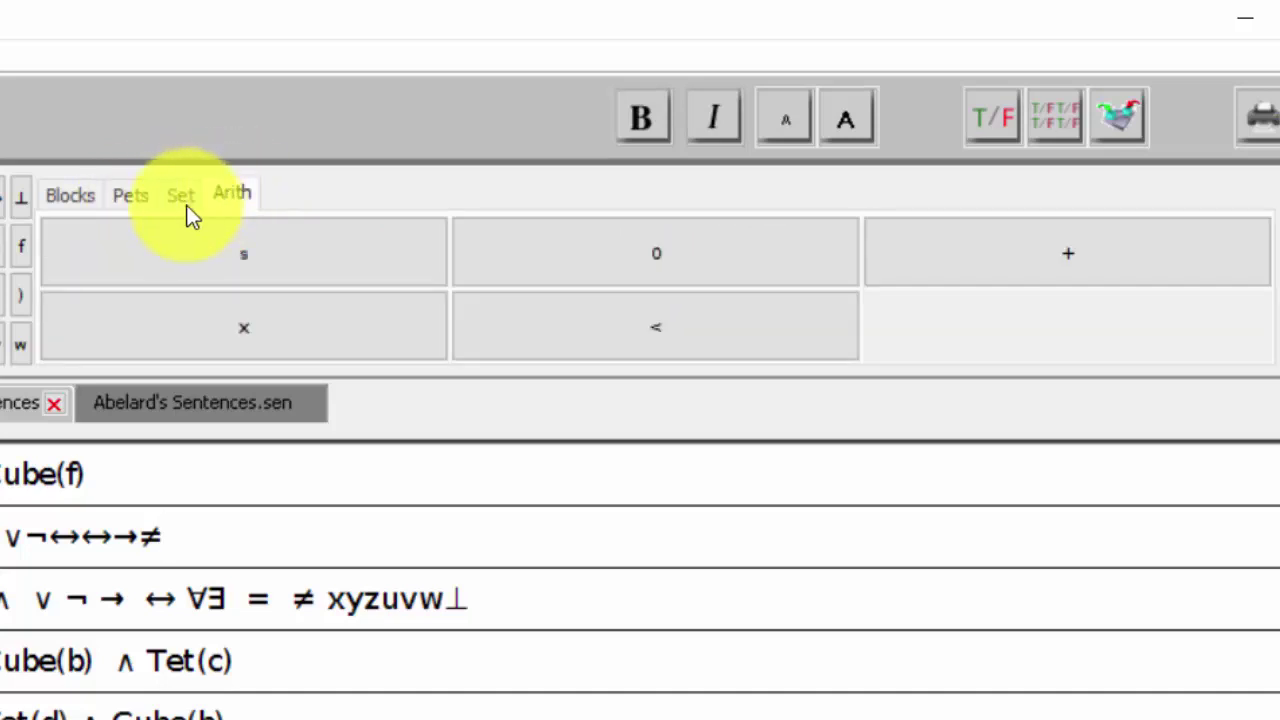
click(181, 204)
click(235, 196)
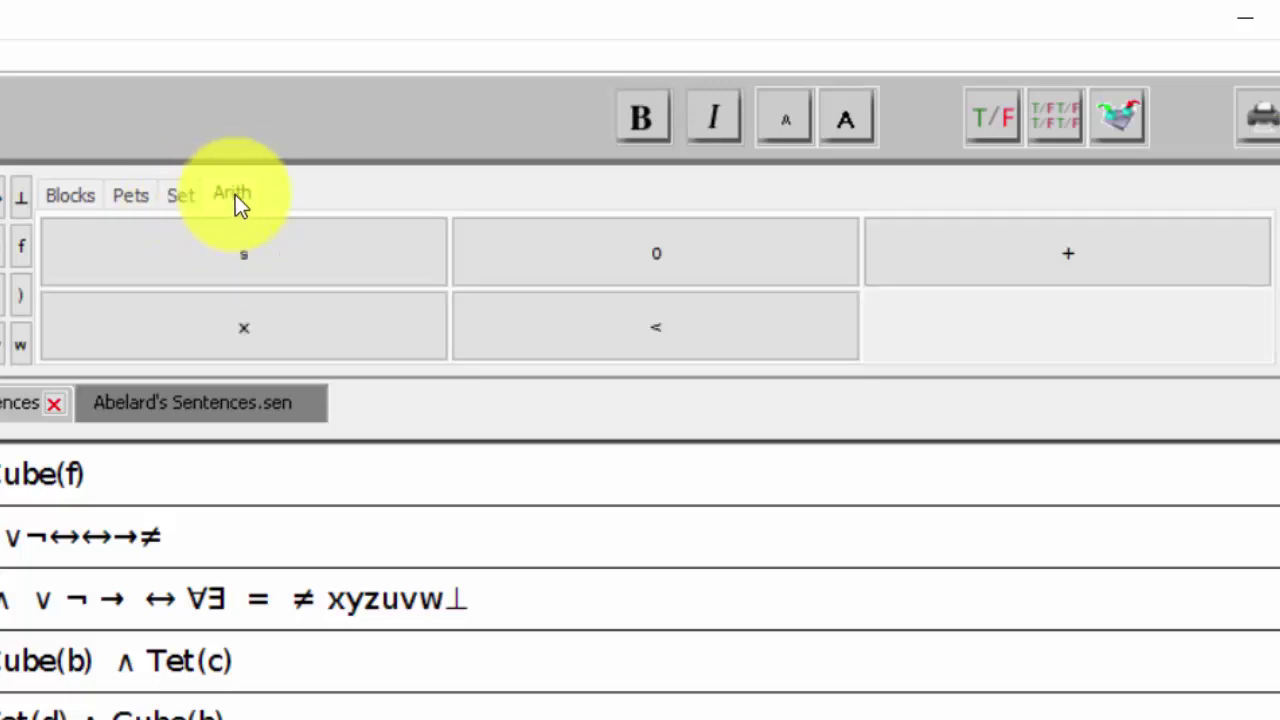
click(173, 194)
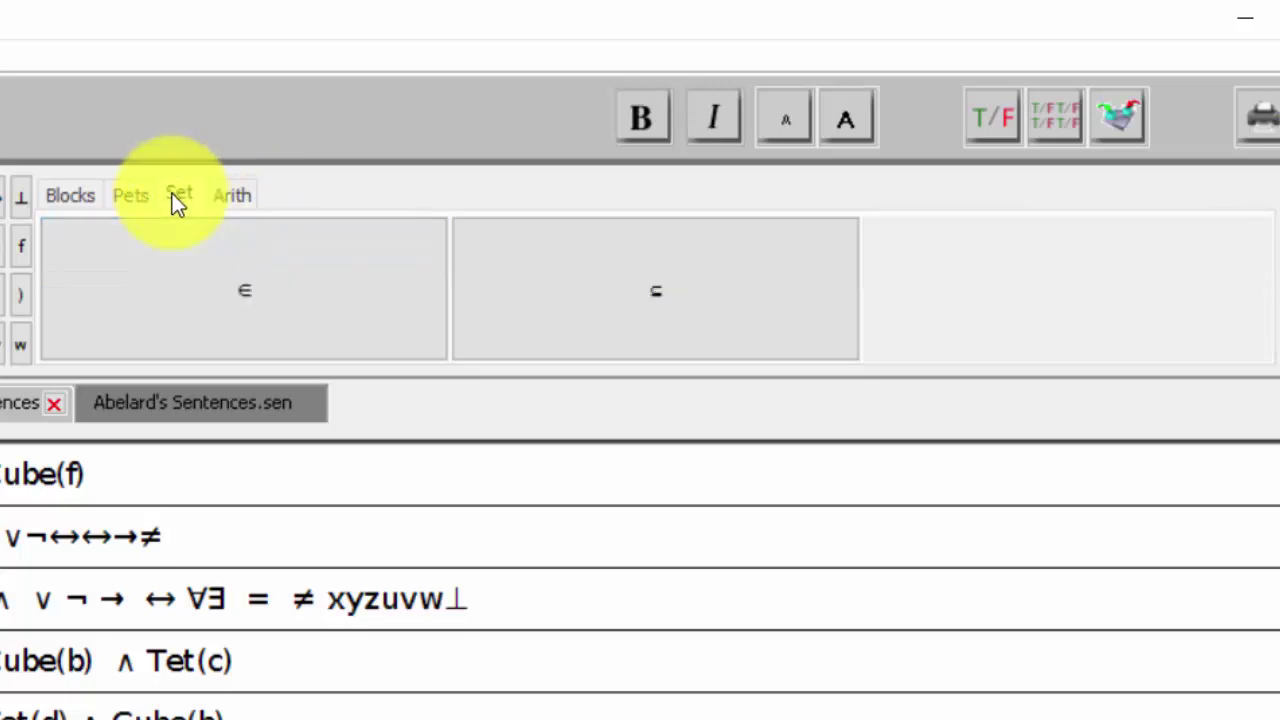
click(129, 196)
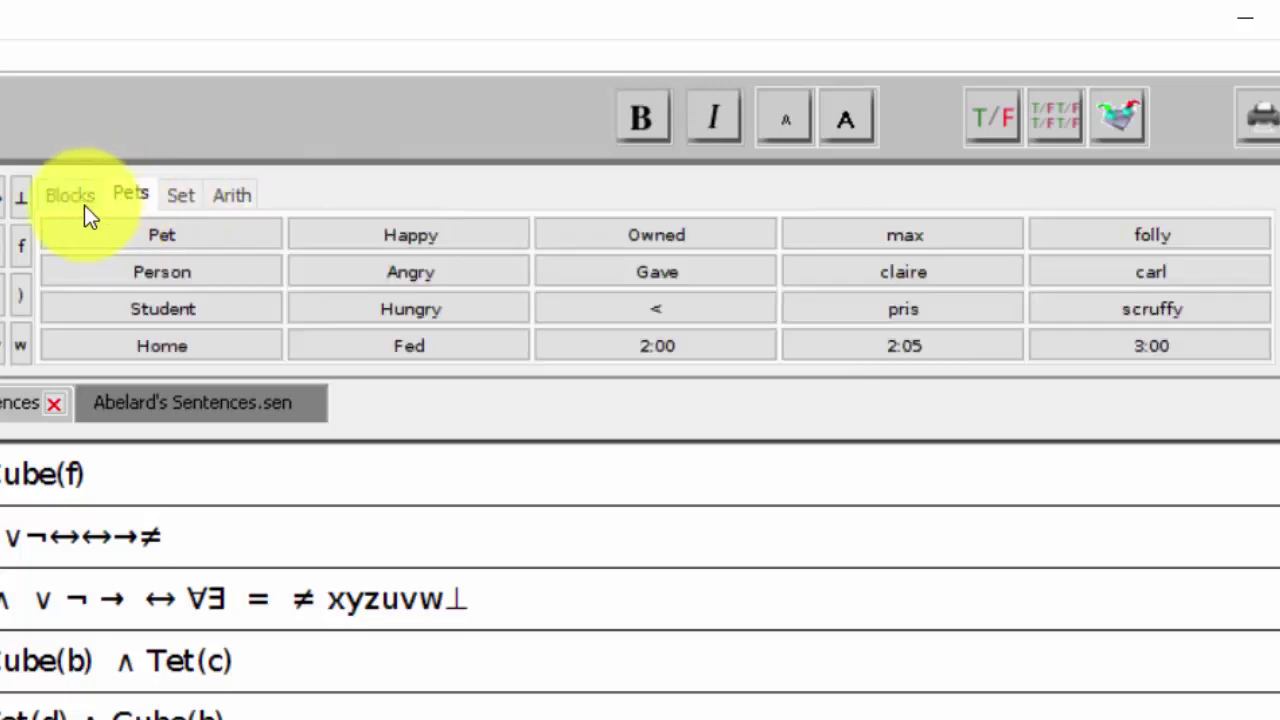
click(81, 205)
click(141, 195)
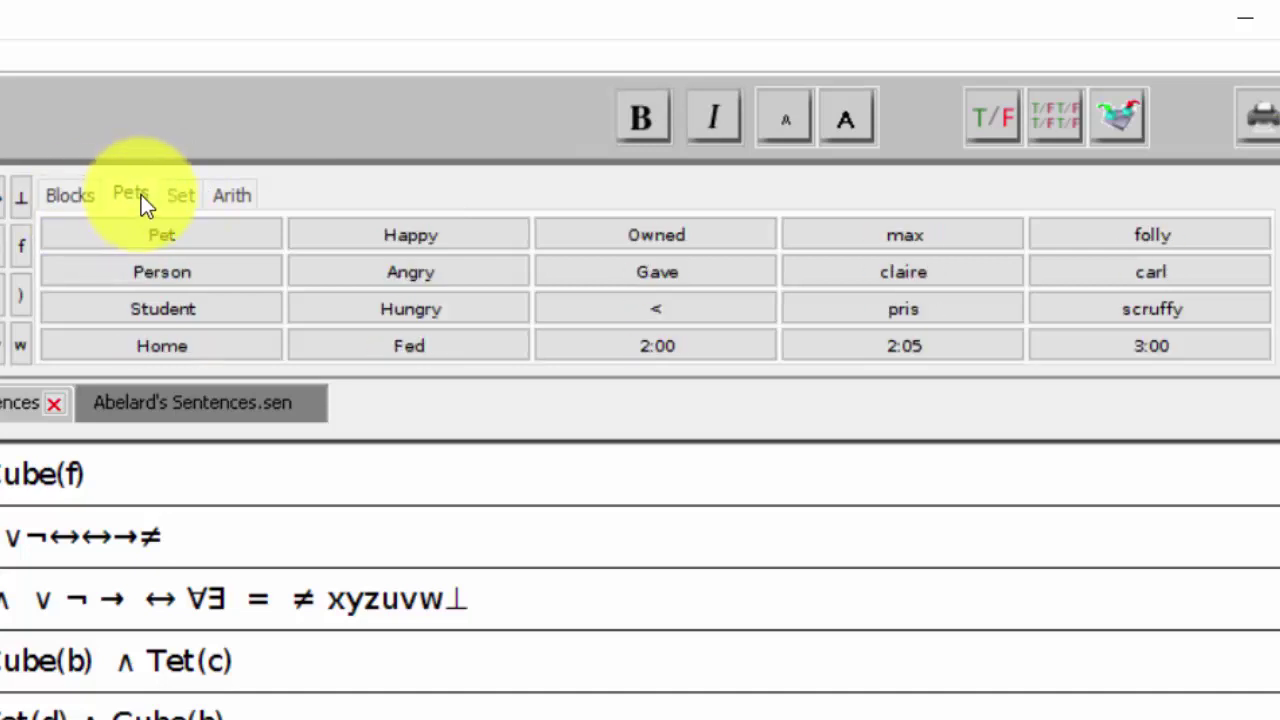
click(75, 201)
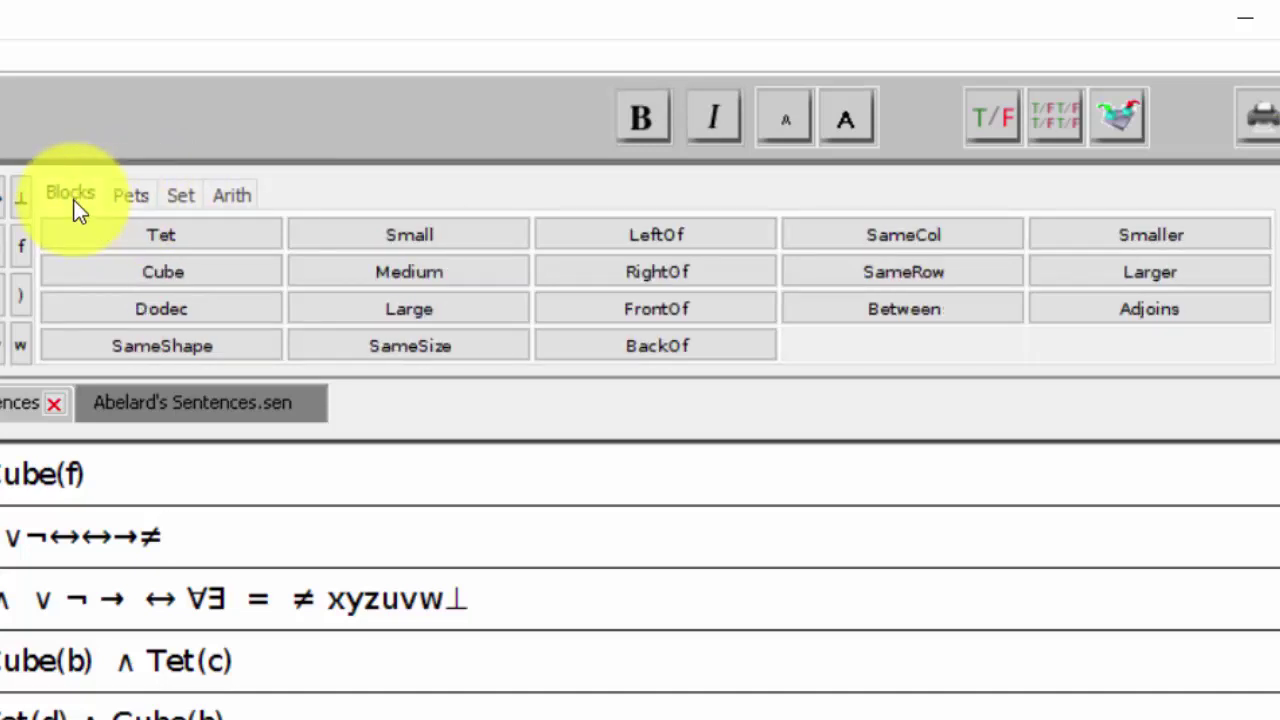